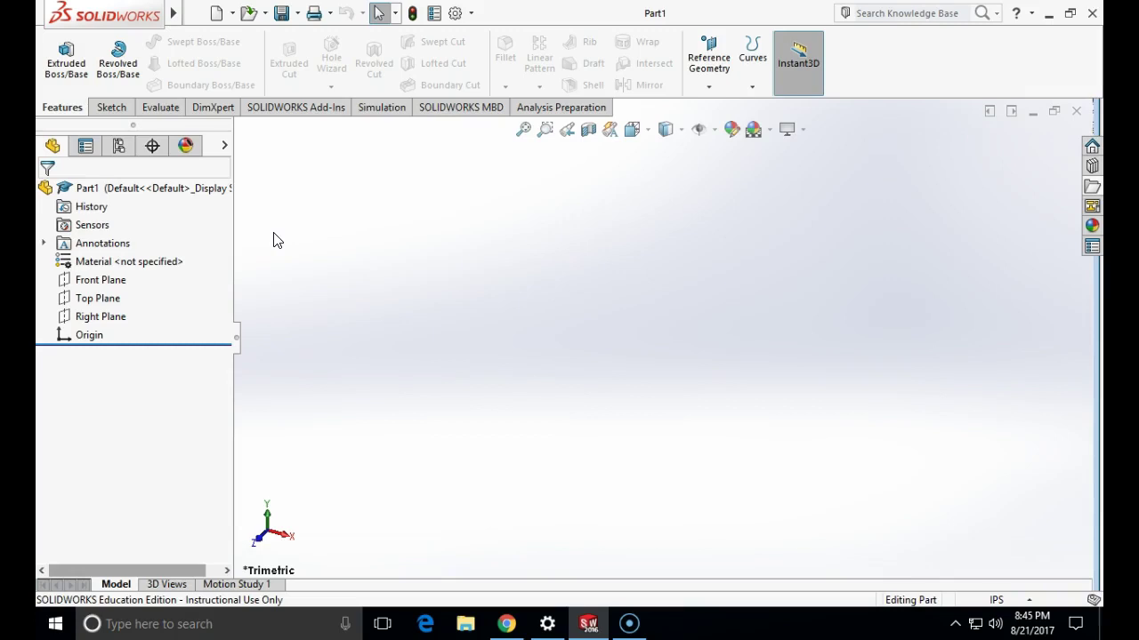
Draw a corner rectangle on the Front Plane with its first corner at the origin.
left_click(125, 108)
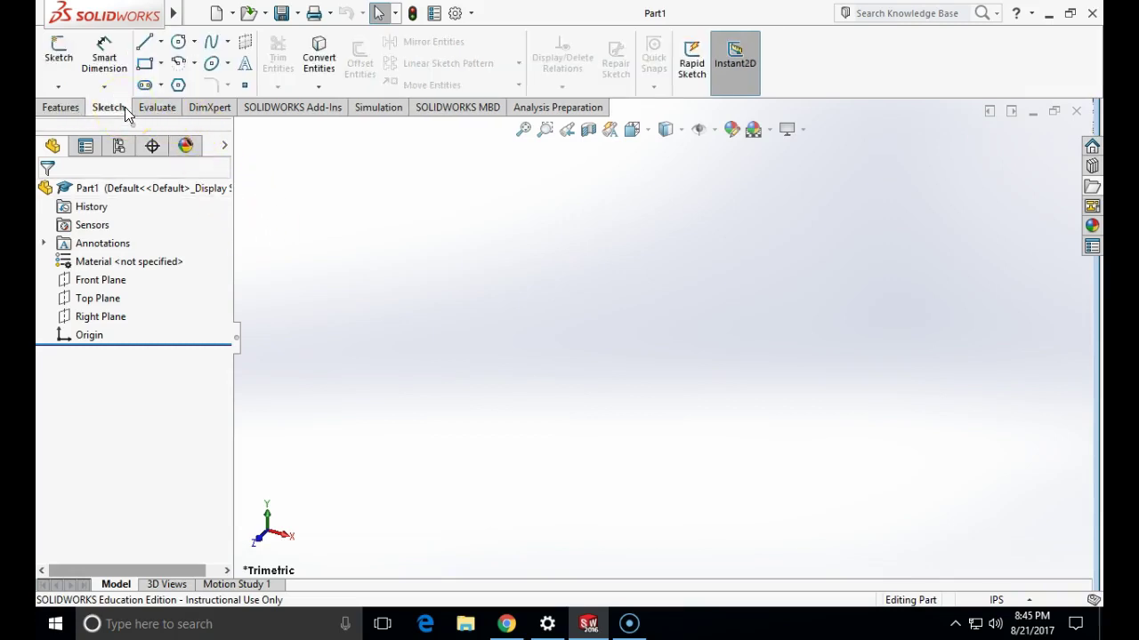
left_click(60, 54)
left_click(539, 211)
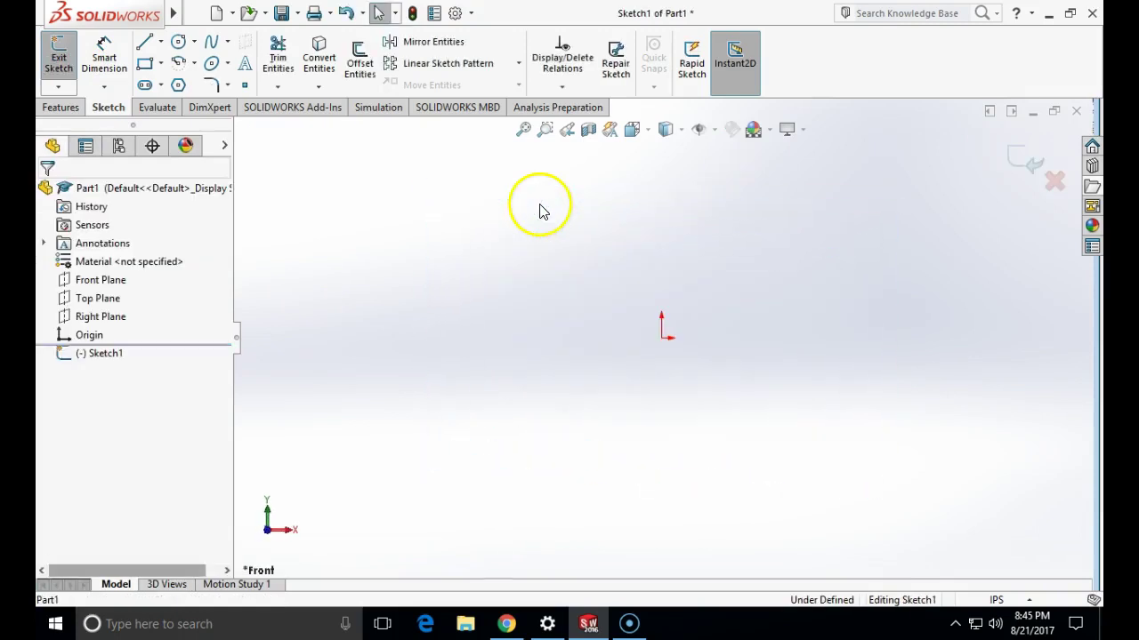
left_click(143, 64)
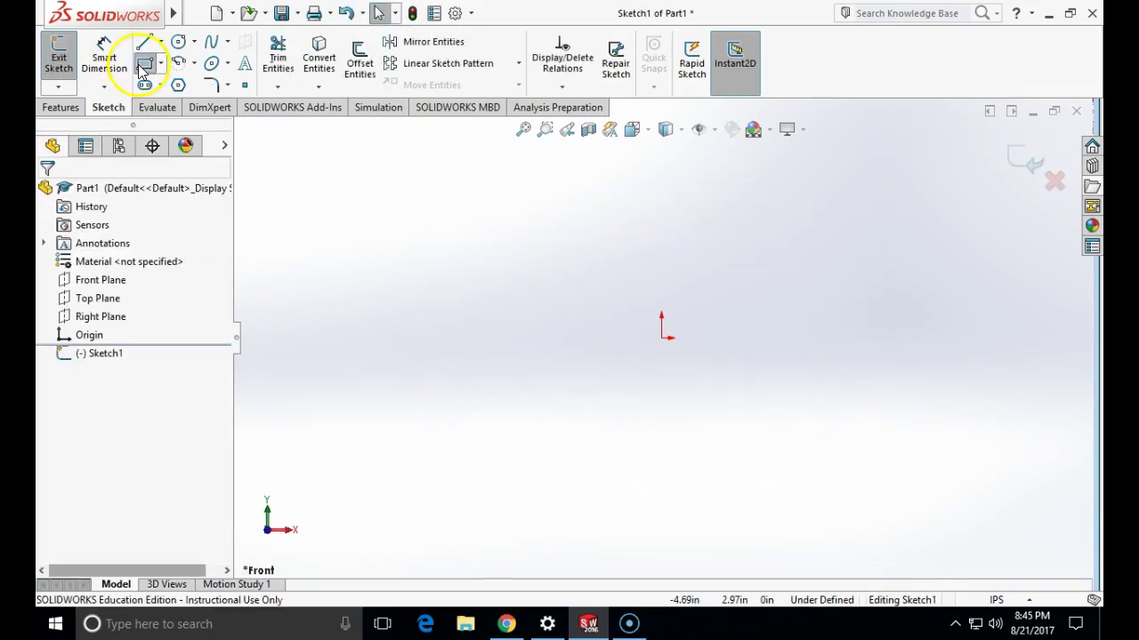
left_click(661, 336)
left_click(965, 287)
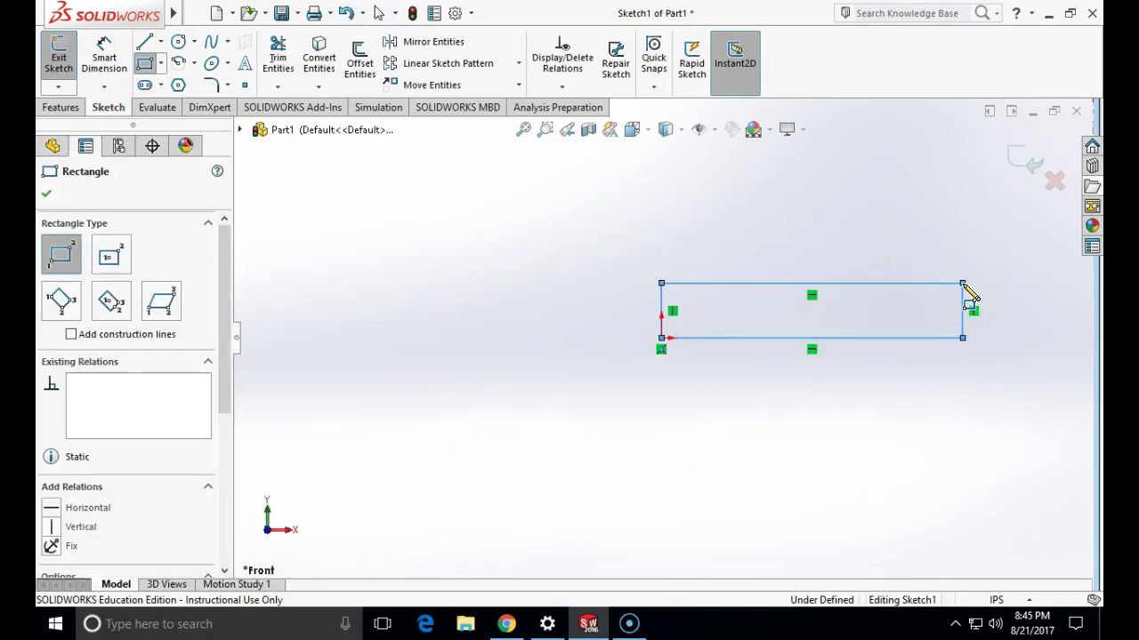
key("Escape")
Dimension the rectangle 24 in long and 1 in high, then exit the sketch.
left_click(105, 55)
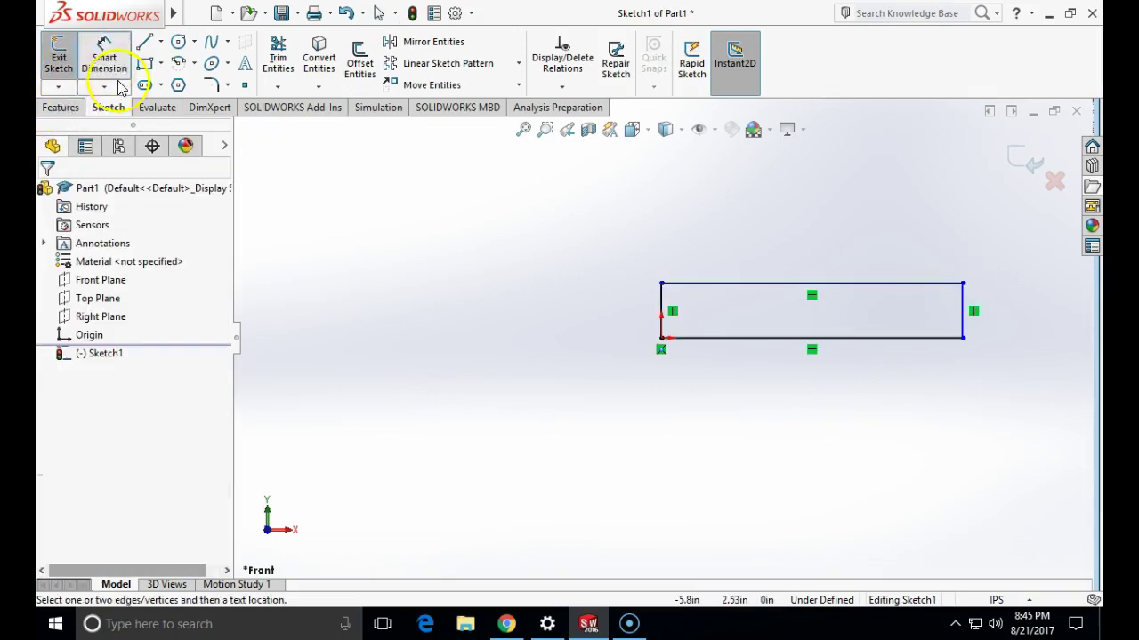
left_click(665, 312)
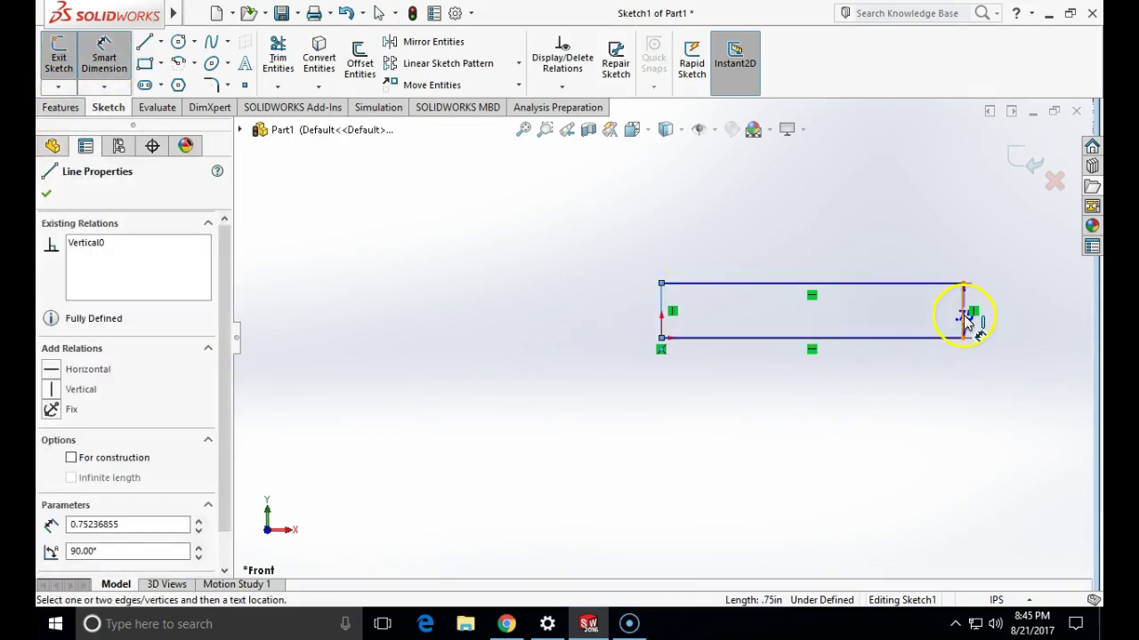
left_click(963, 315)
left_click(873, 418)
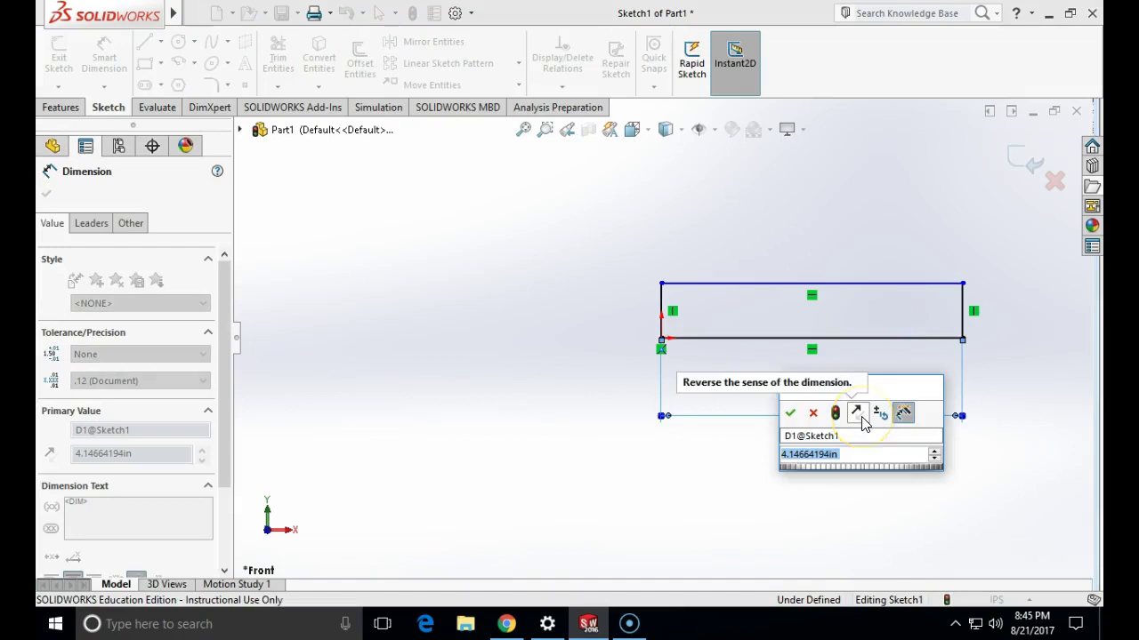
type("24")
key("Return")
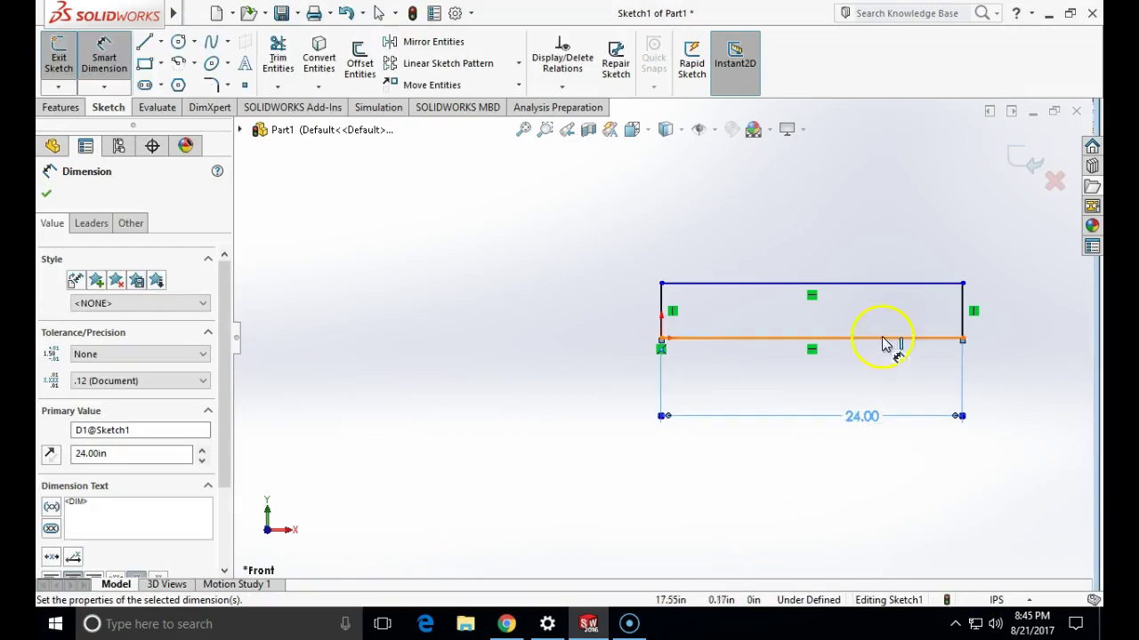
left_click(757, 285)
left_click(774, 339)
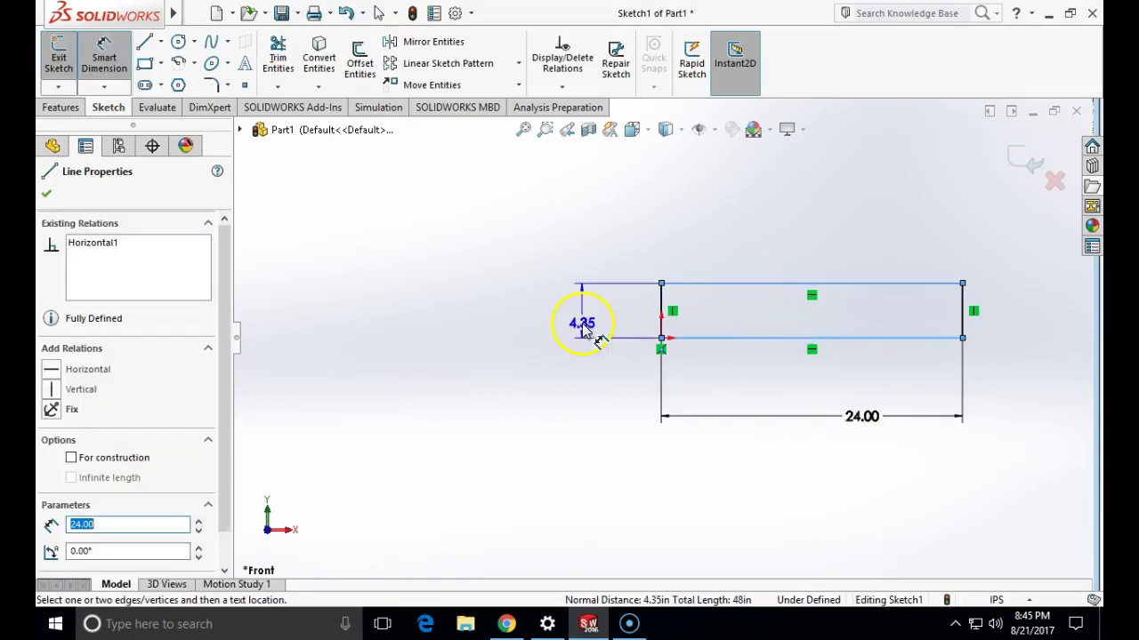
left_click(576, 330)
type("1")
key("Return")
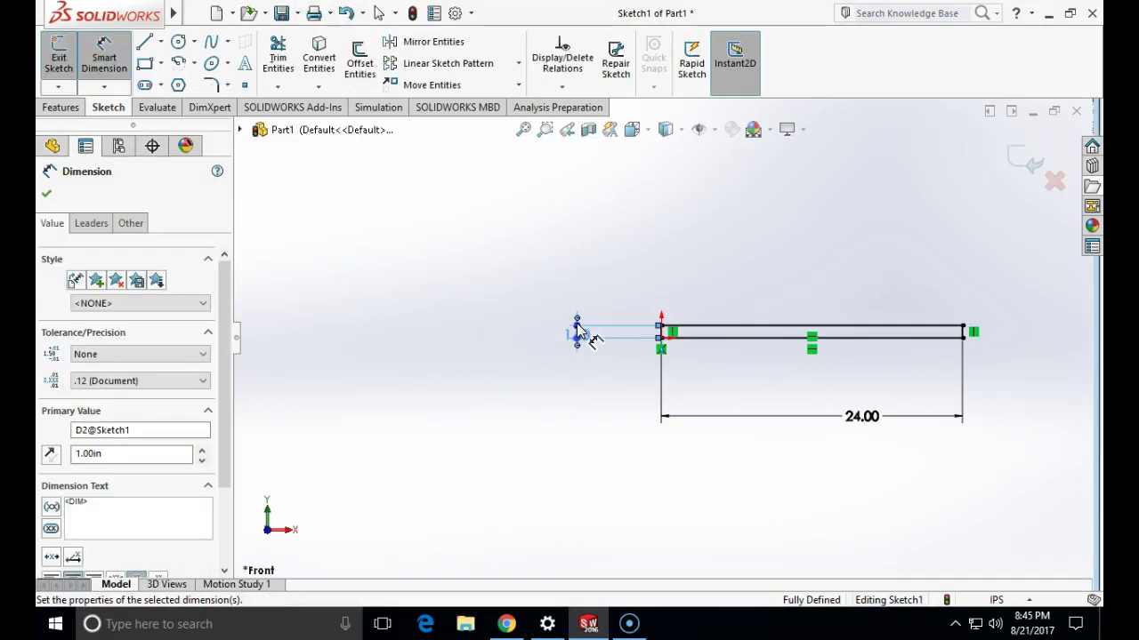
left_click(1020, 158)
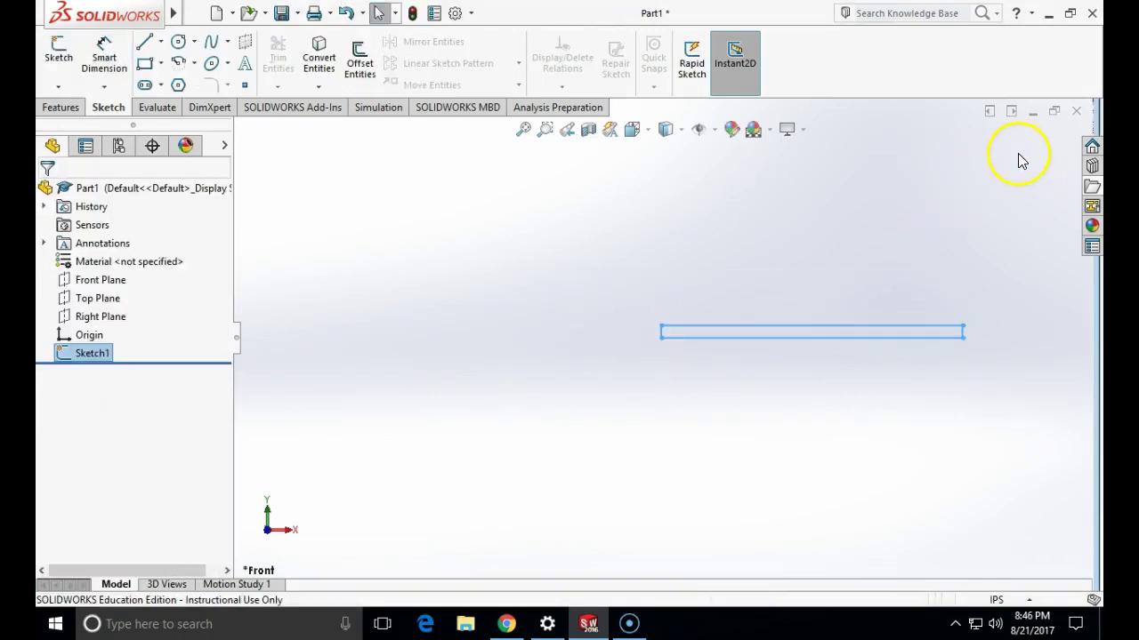
Extrude the rectangle 1 in deep into a solid bar.
left_click(75, 105)
left_click(66, 62)
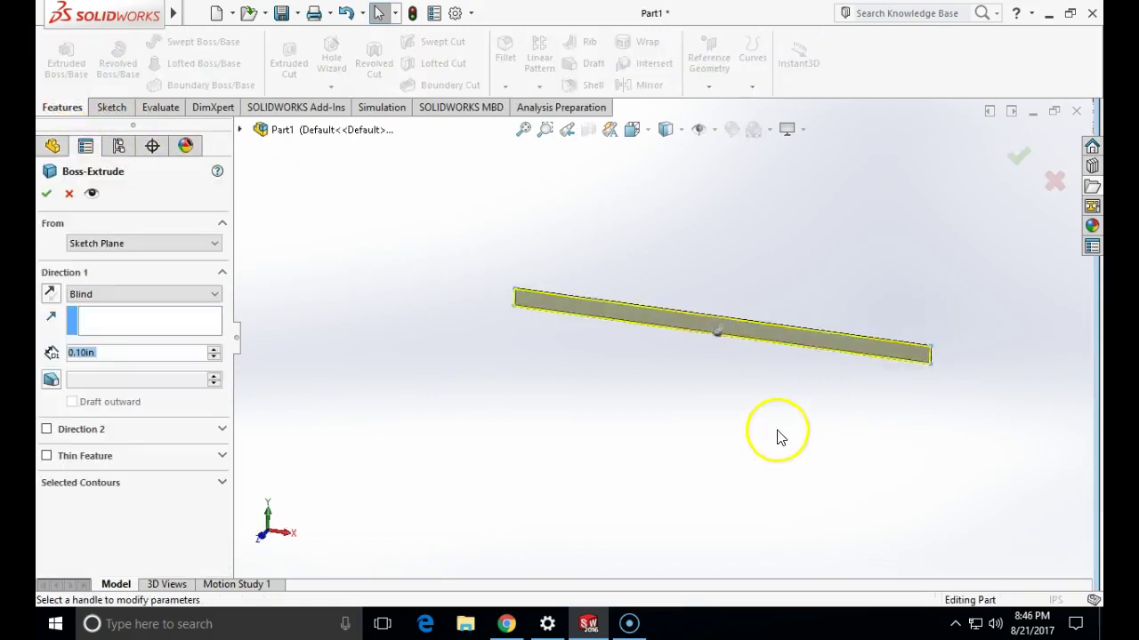
type("1")
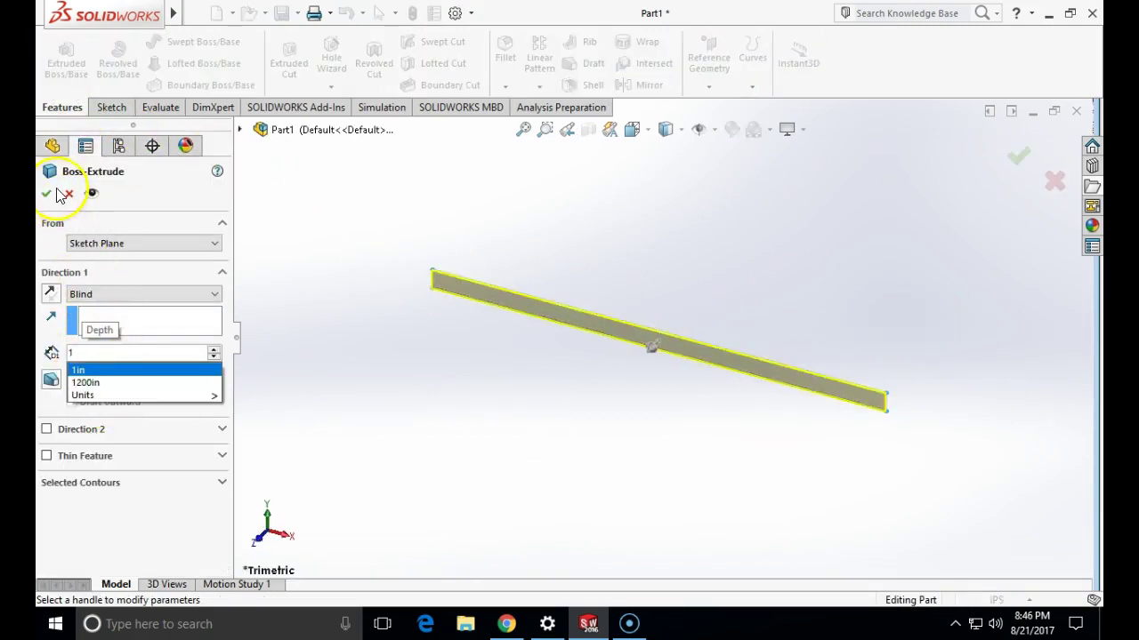
left_click(46, 195)
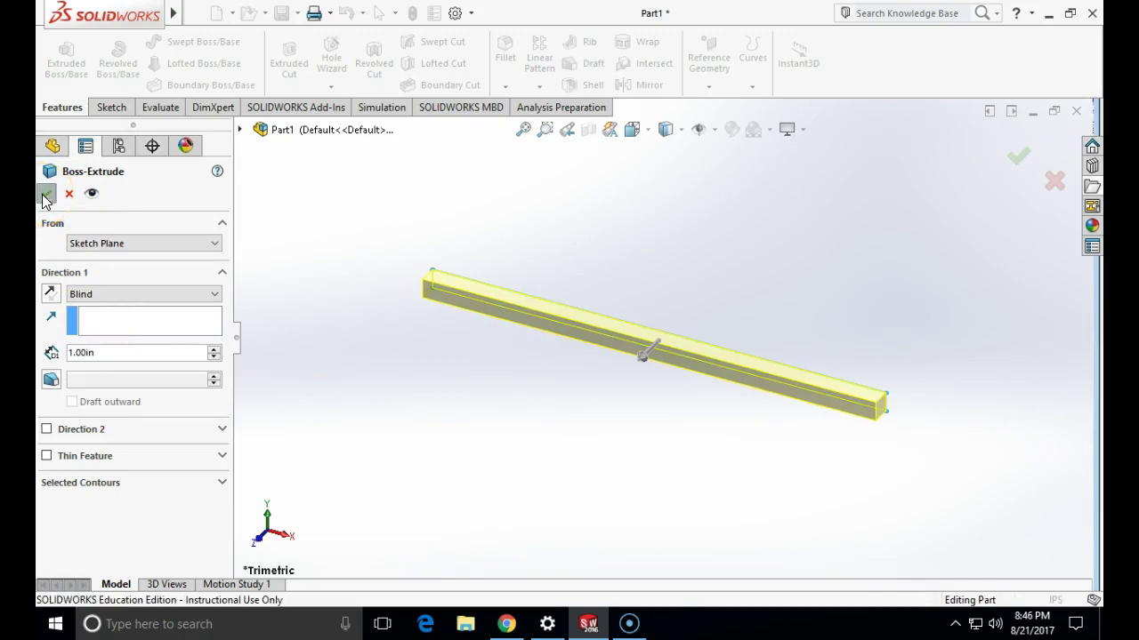
middle_click_drag(377, 376, 443, 458)
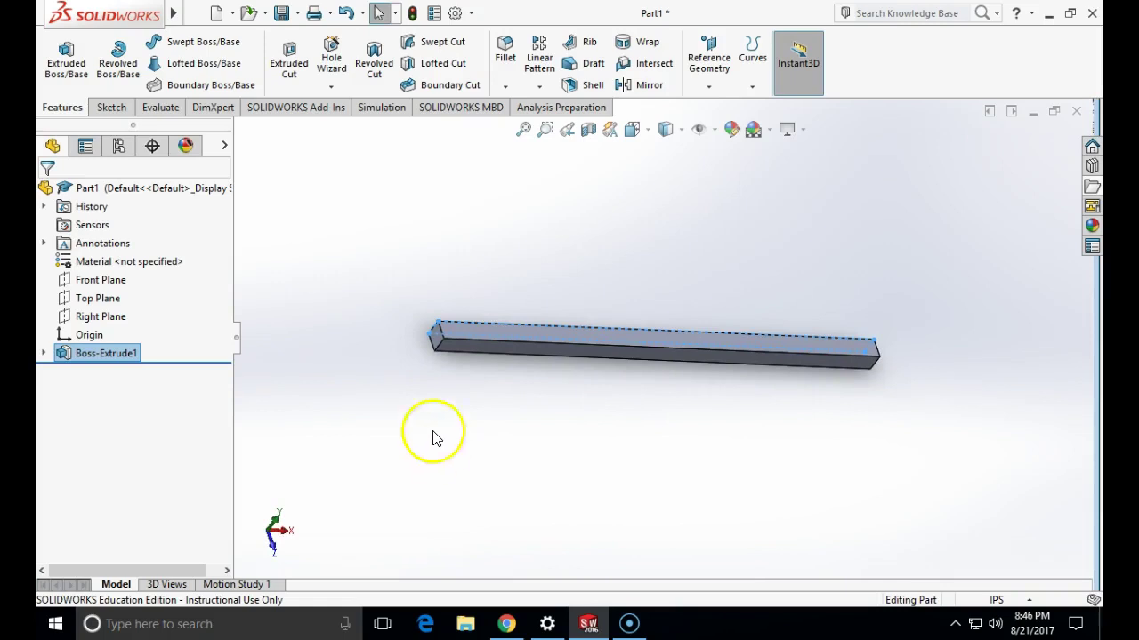
Save the part as 'rod-reactive moment'.
left_click(195, 12)
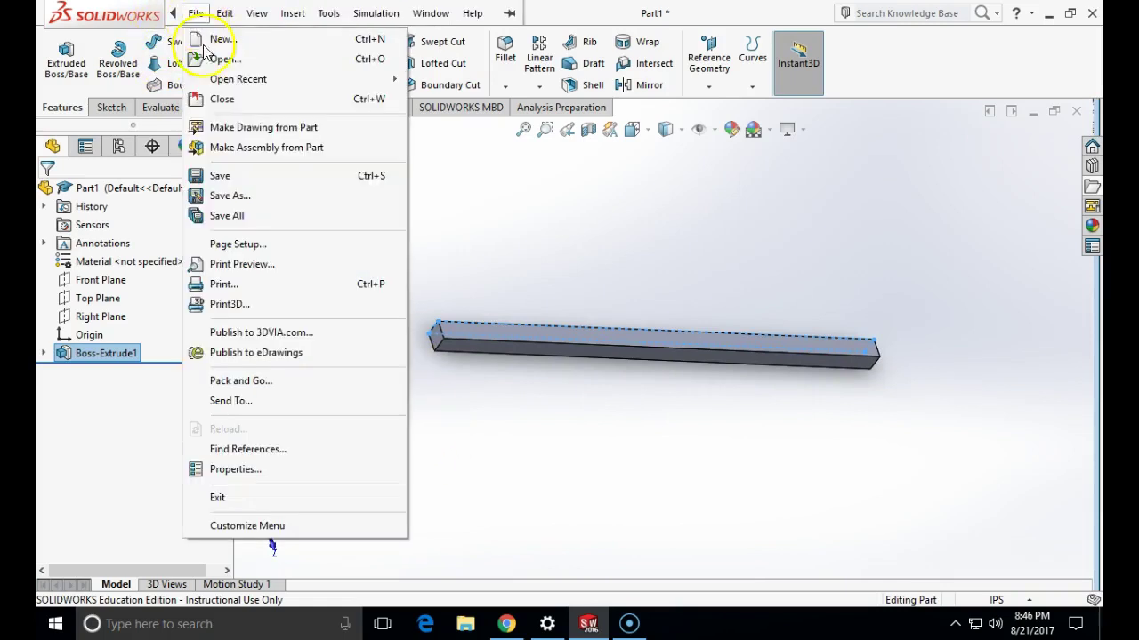
left_click(242, 195)
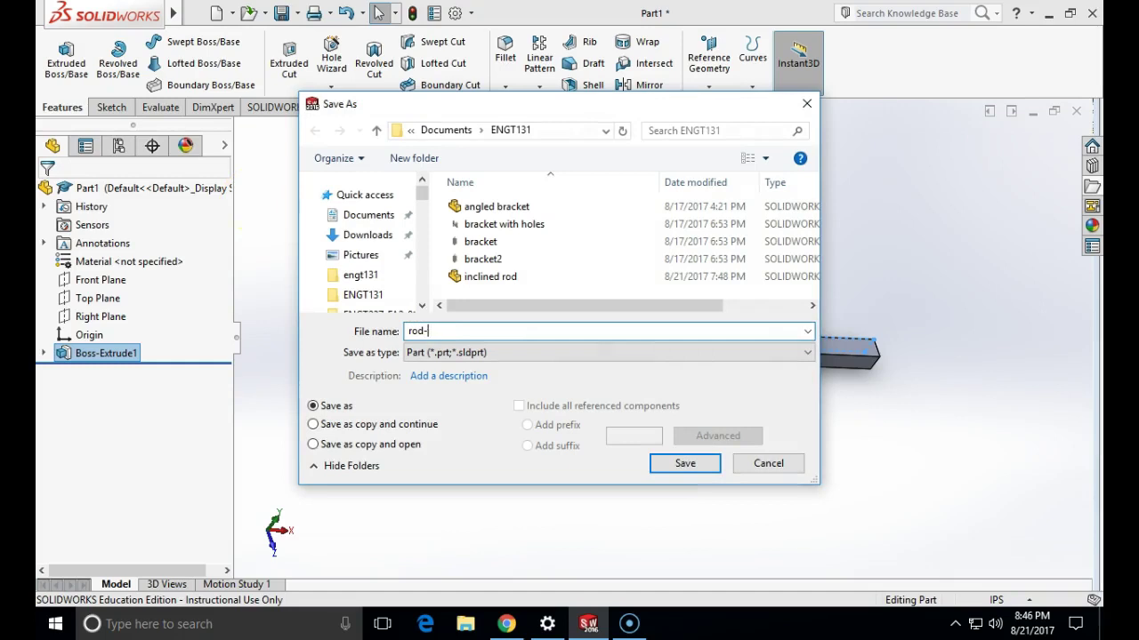
type("rod-reactive moment")
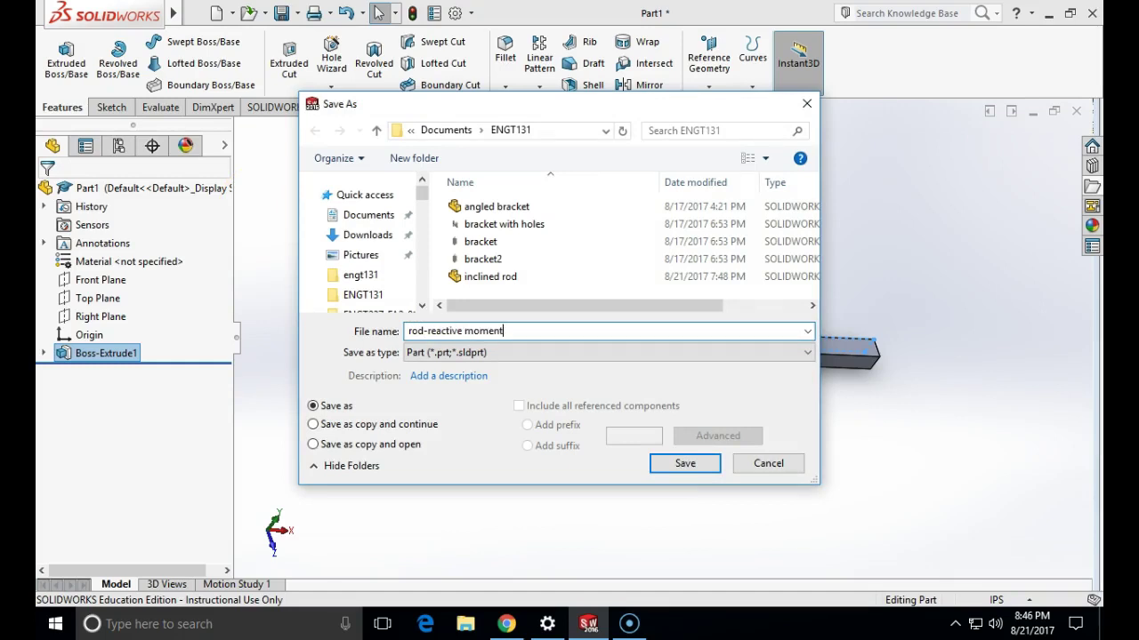
key("Return")
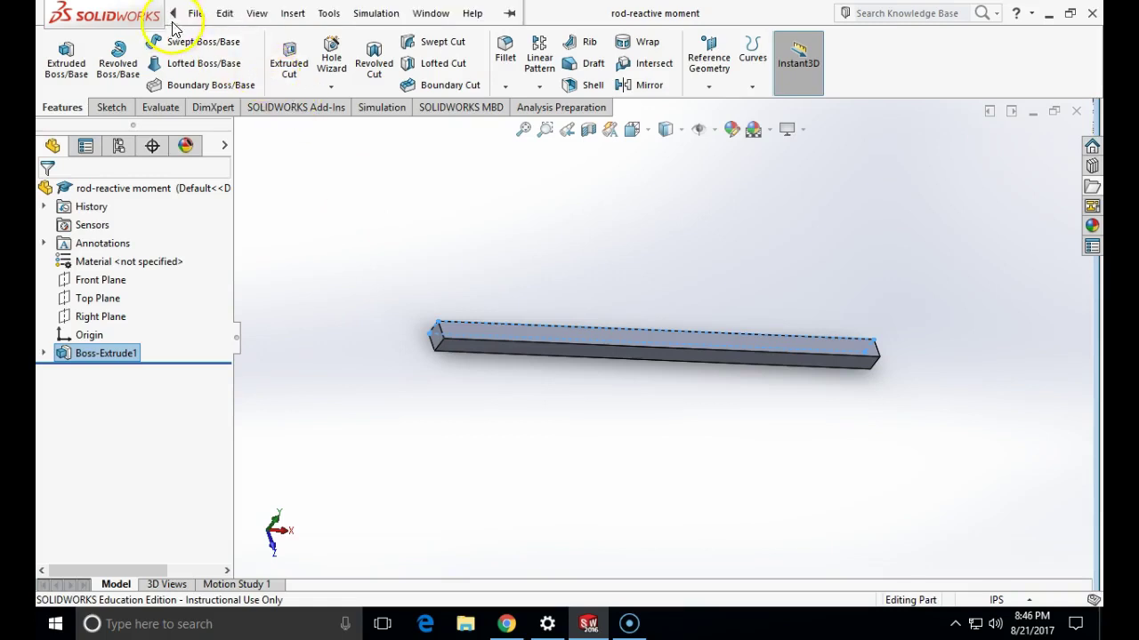
Make a new assembly from the part and place the rod in it.
left_click(195, 13)
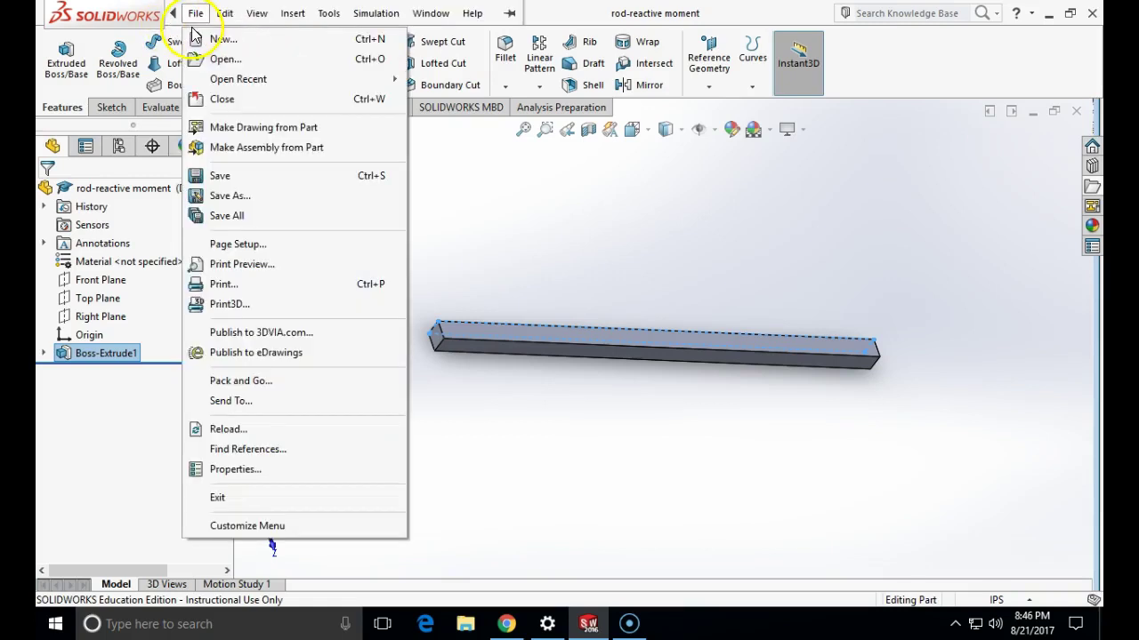
left_click(247, 148)
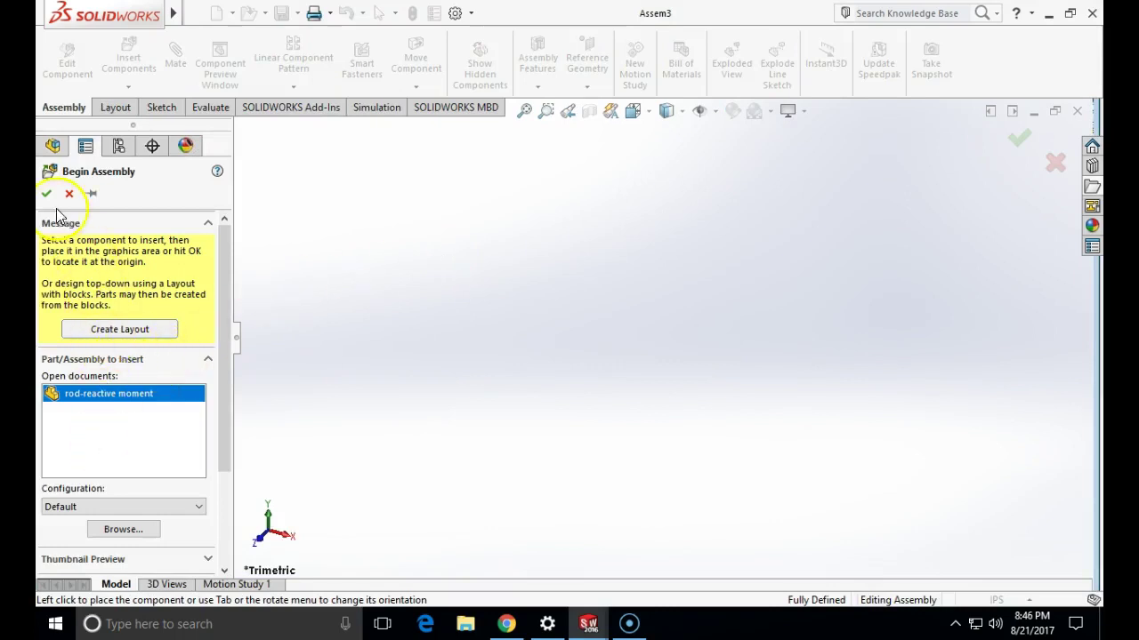
left_click(514, 358)
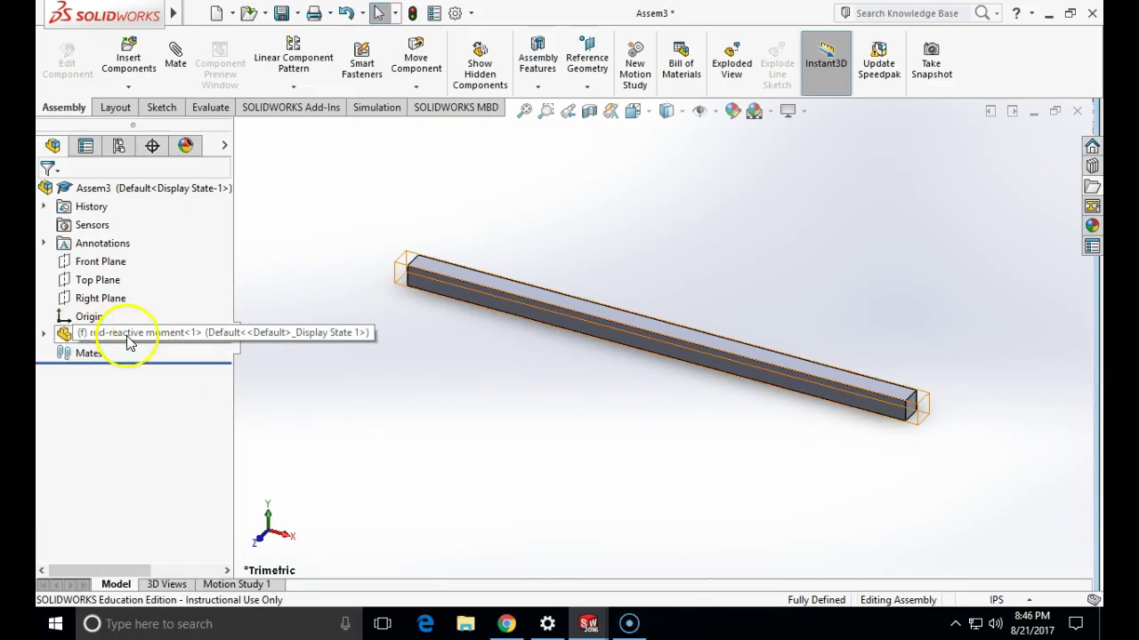
Set the rod component to float instead of fixed.
right_click(171, 342)
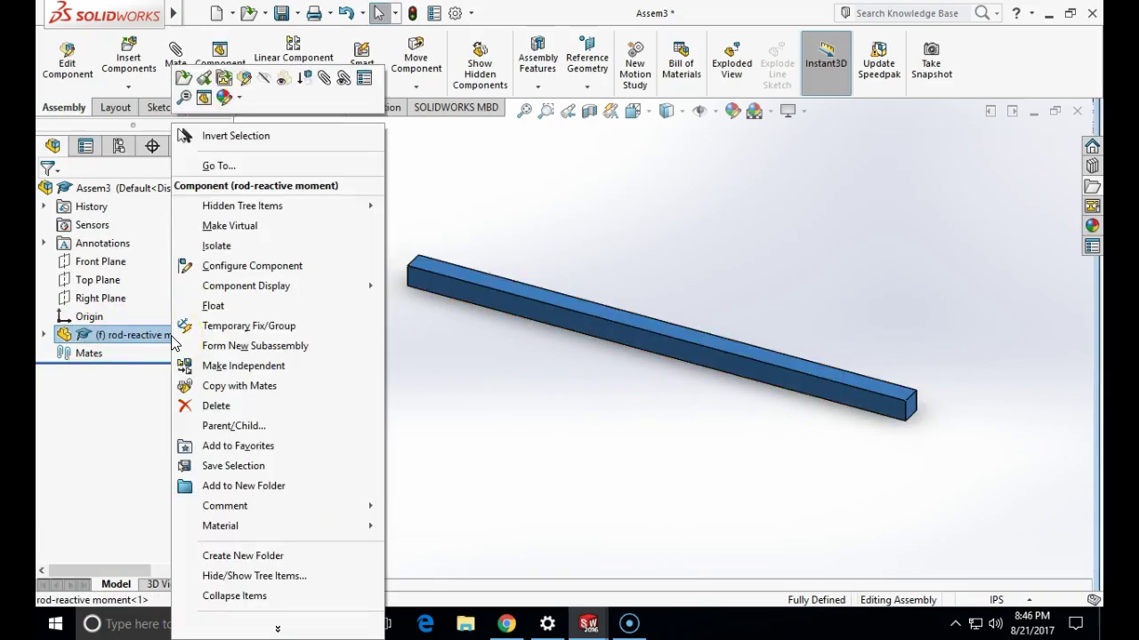
left_click(210, 307)
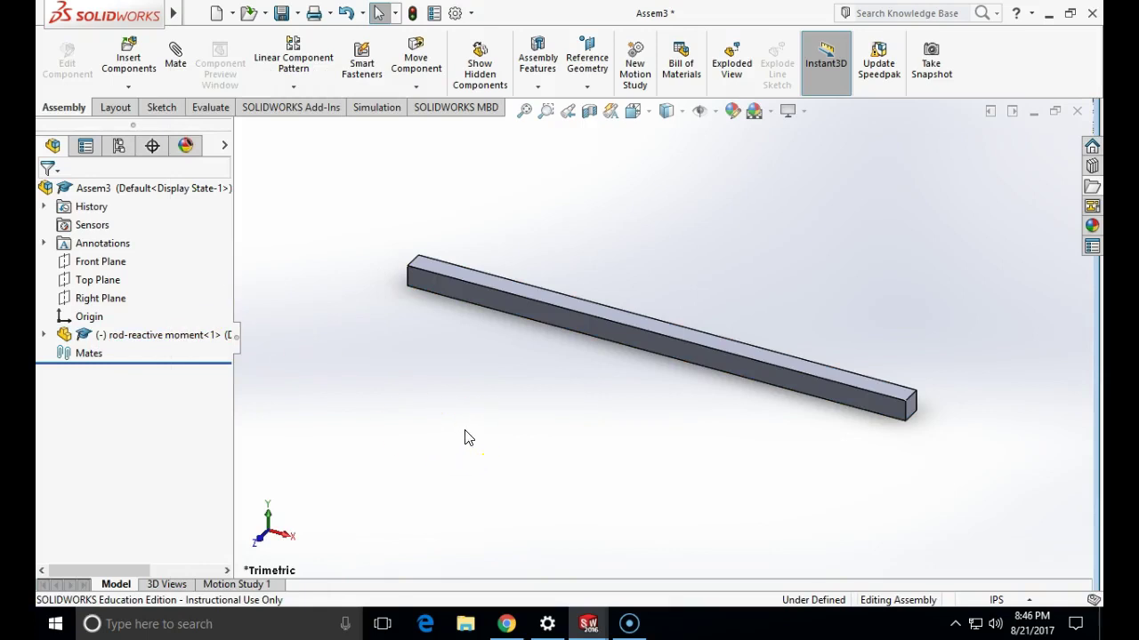
middle_click_drag(467, 425, 490, 418)
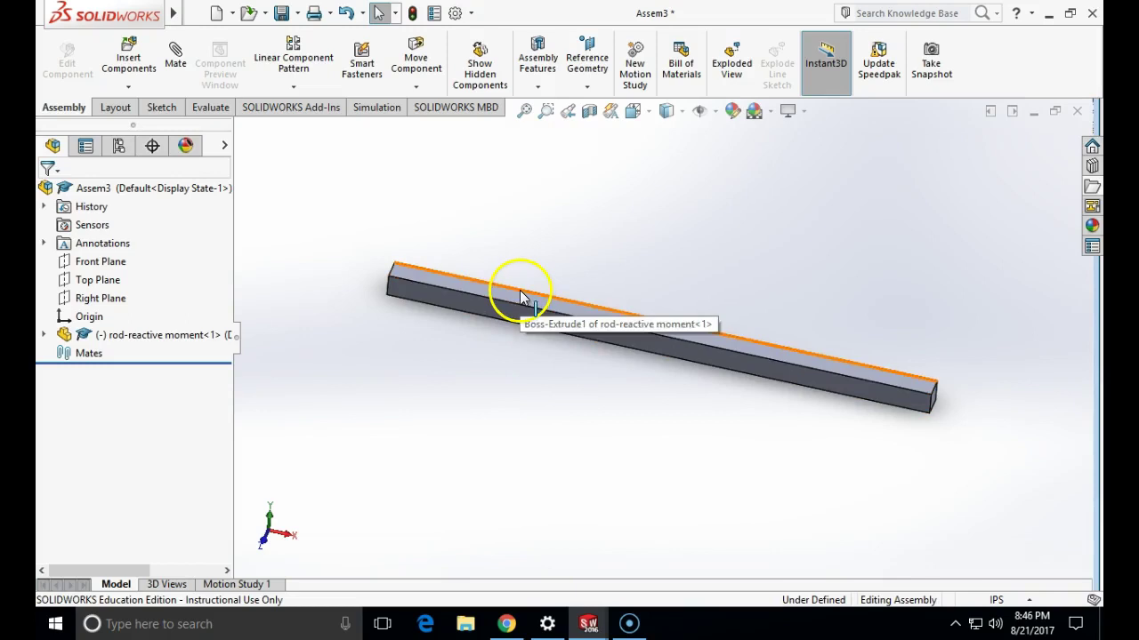
Create Axis1 from the intersection of the Front Plane and Right Plane.
left_click(587, 86)
left_click(594, 126)
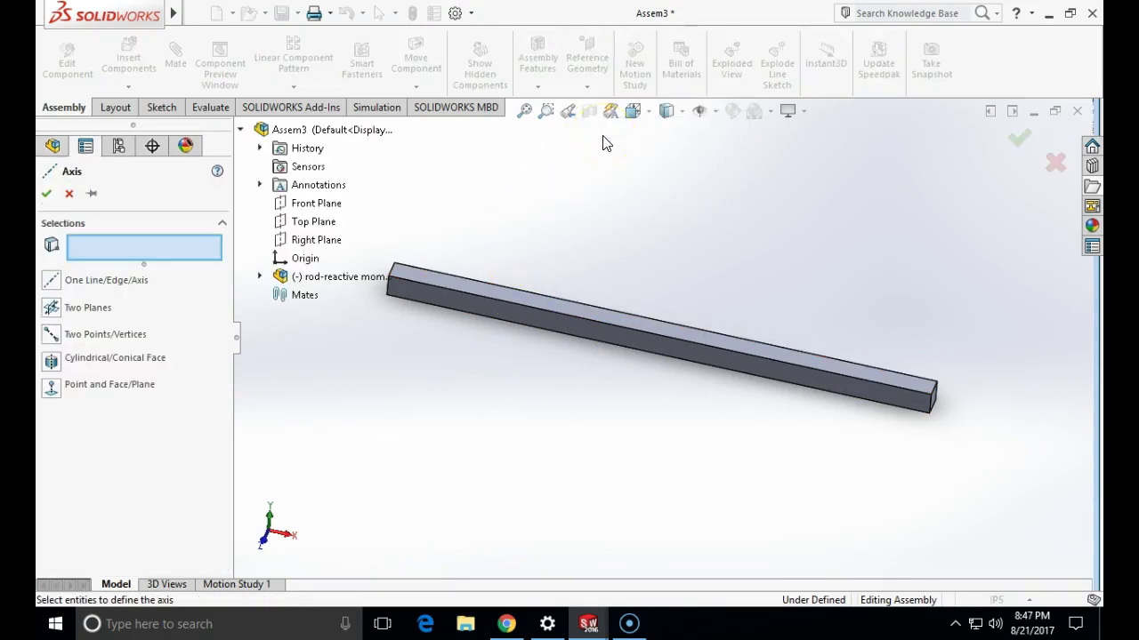
left_click(316, 206)
left_click(308, 242)
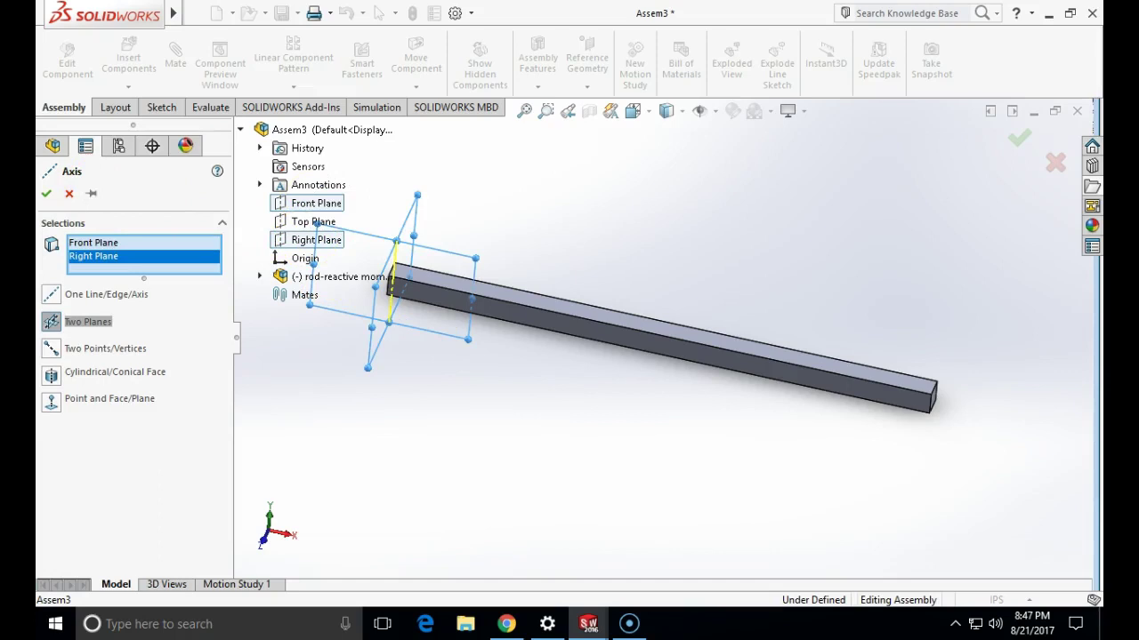
left_click(47, 194)
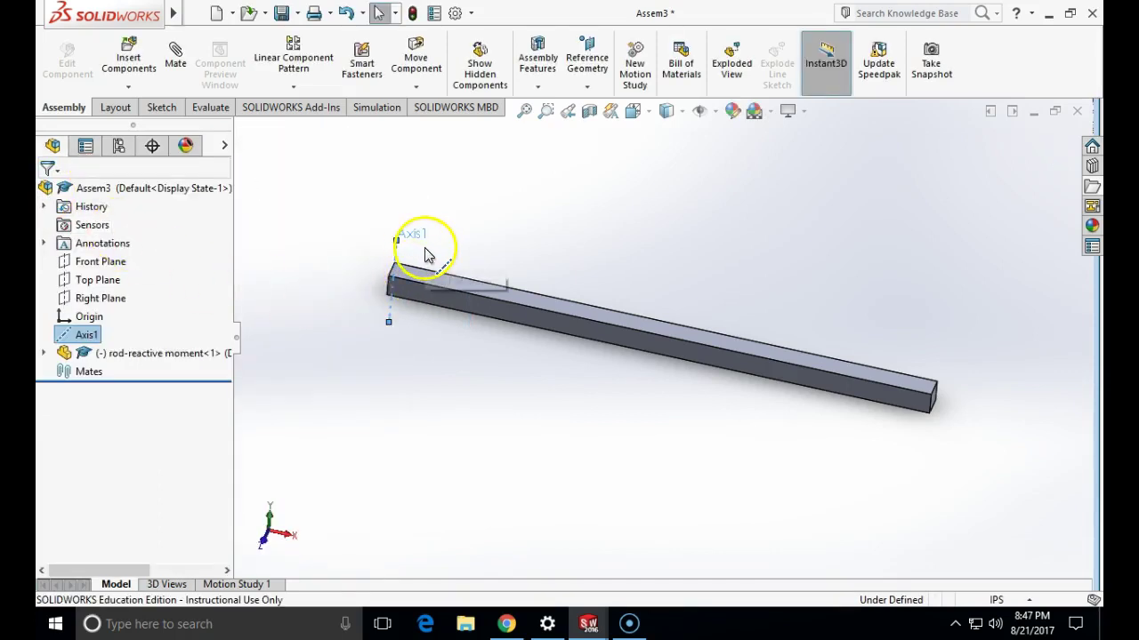
middle_click_drag(504, 248, 534, 265)
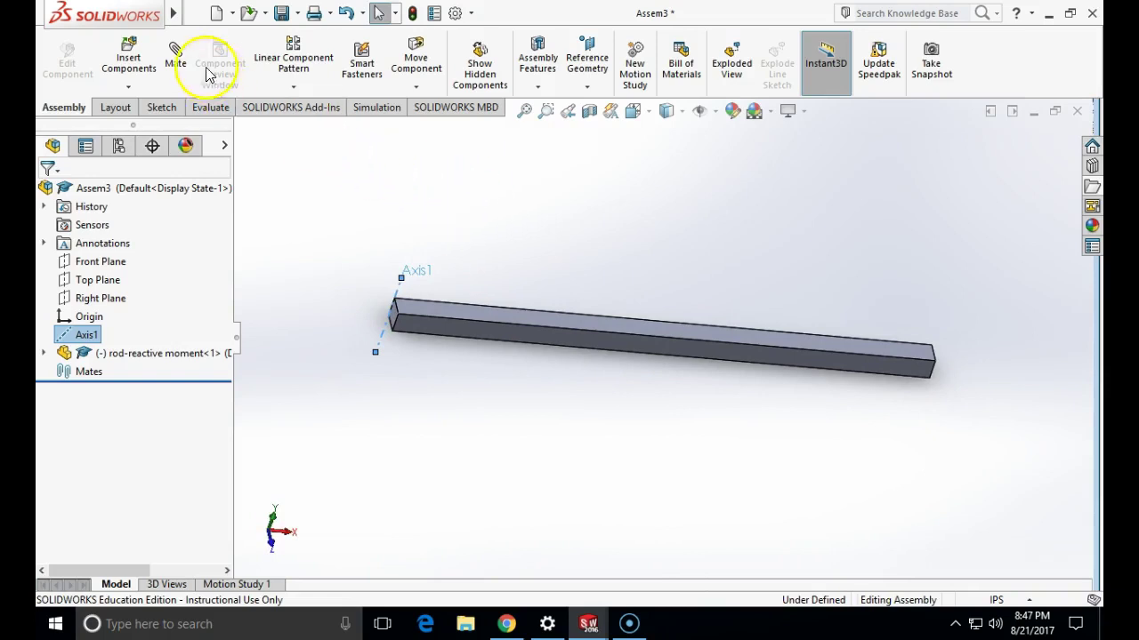
Start a mate between the rod's end edge and Axis1, then remove Axis1 and cancel it.
left_click(176, 57)
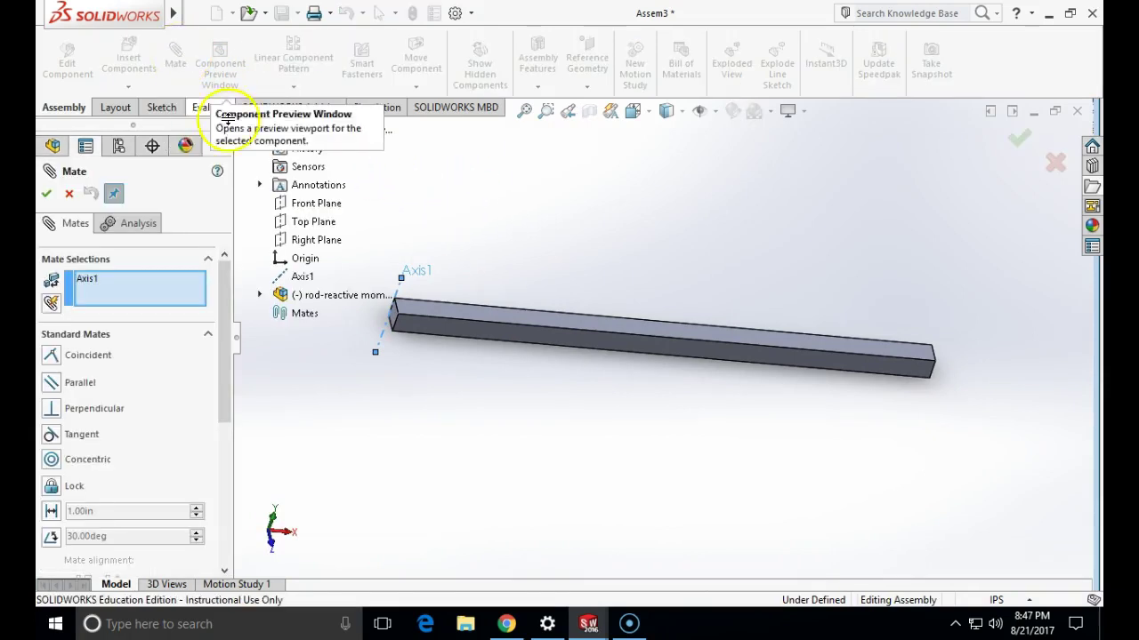
middle_click_drag(445, 431, 415, 323)
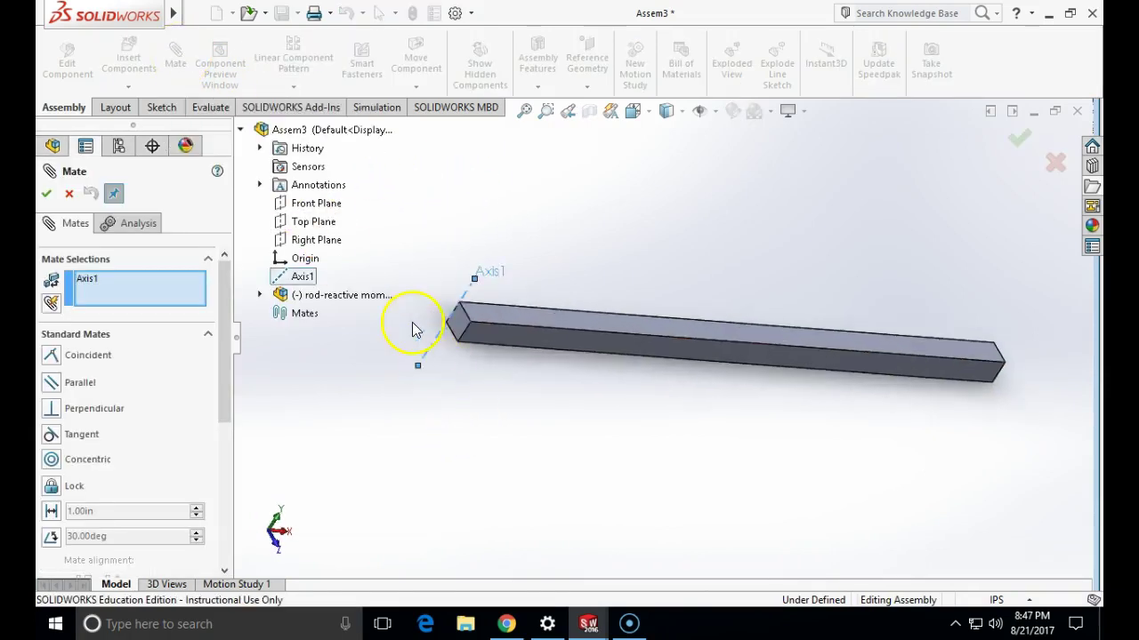
scroll(545, 421, "down", 3)
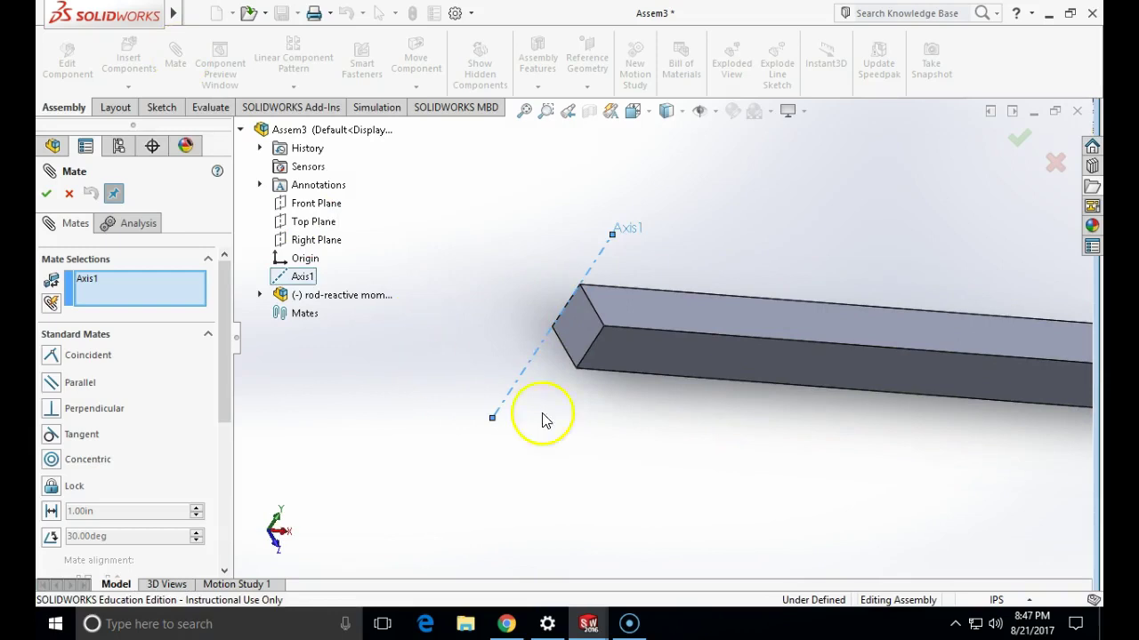
left_click(566, 356)
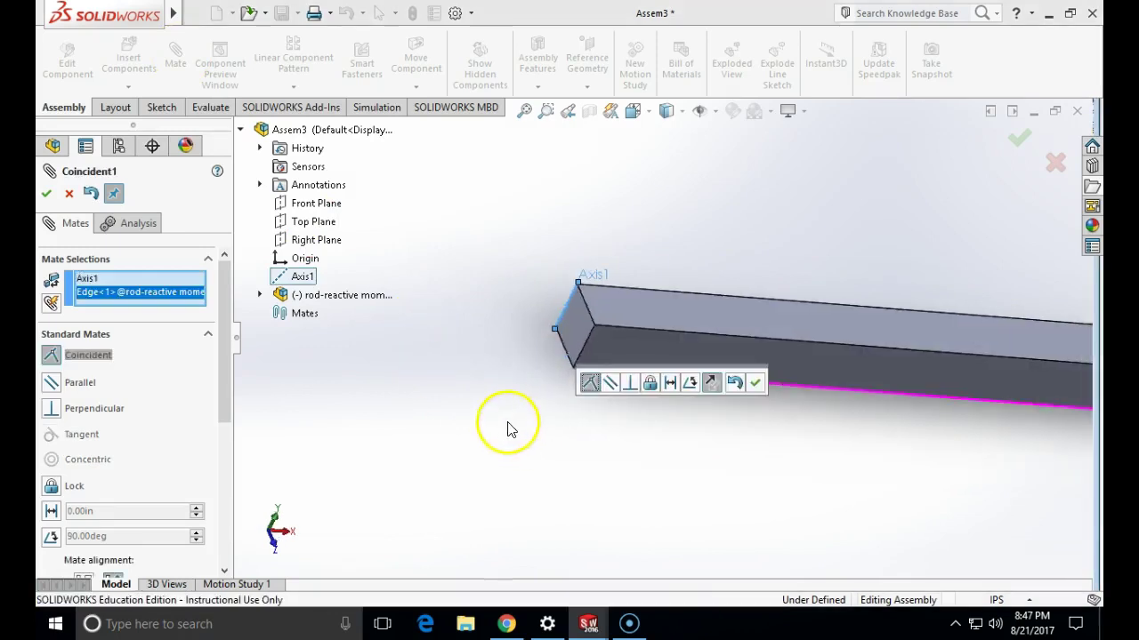
left_click(89, 280)
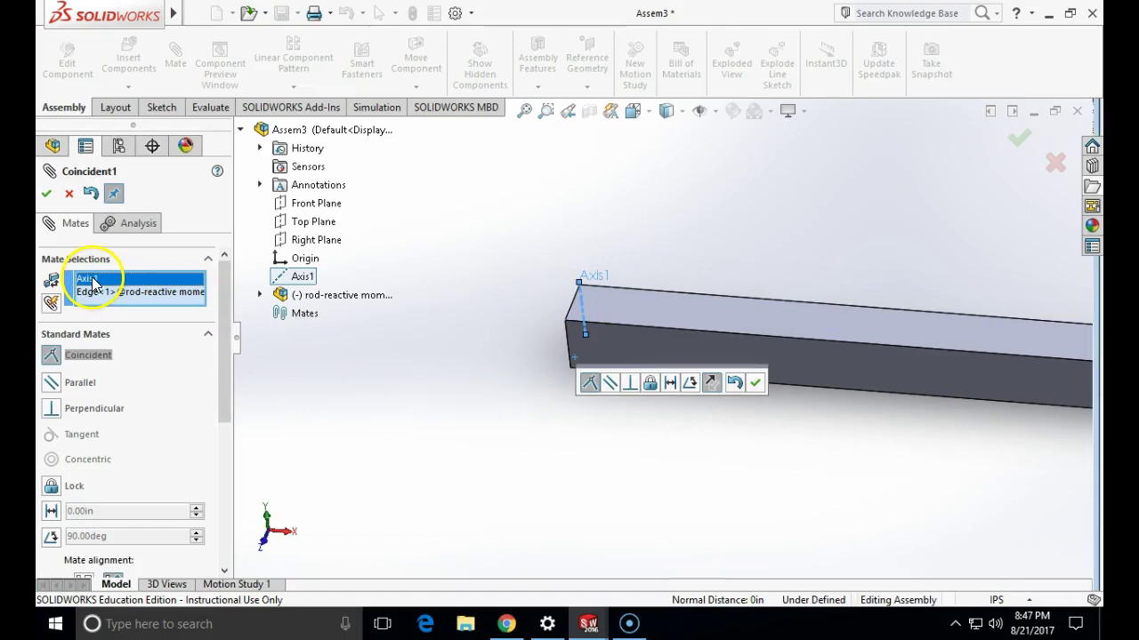
key("Delete")
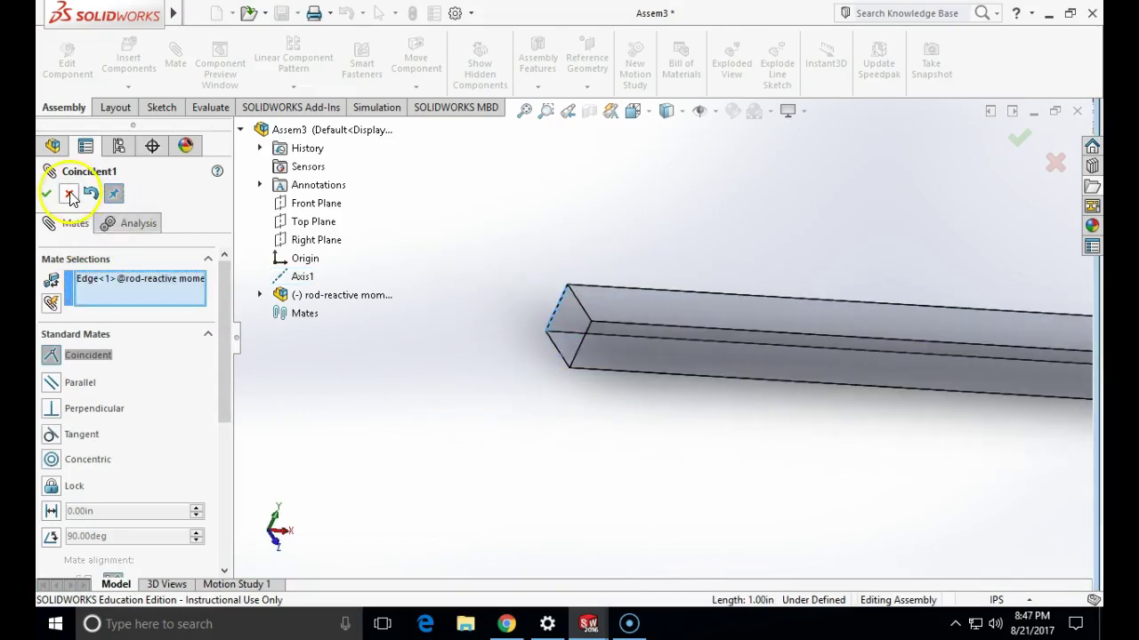
left_click(70, 197)
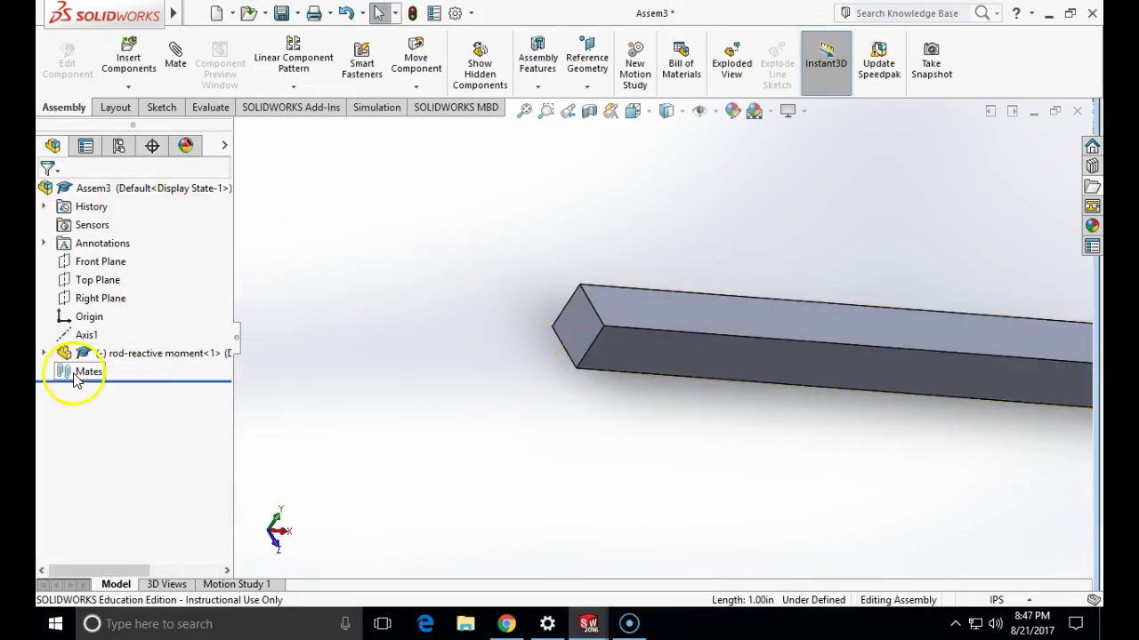
Mate the rod's front end edge coincident with the Top Plane.
left_click(176, 56)
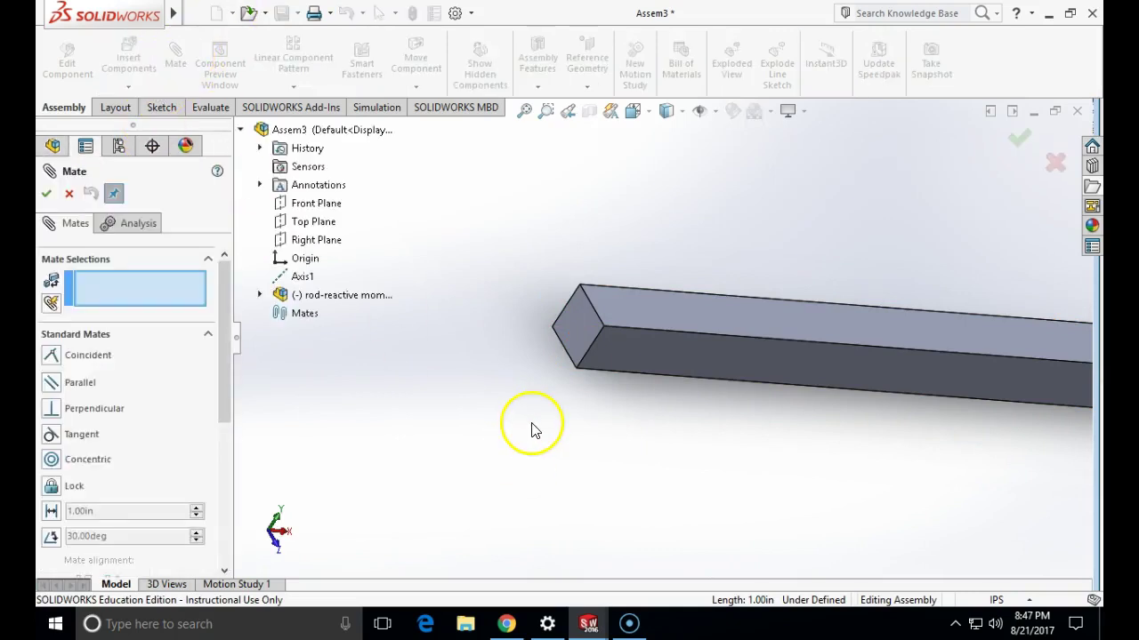
left_click(567, 354)
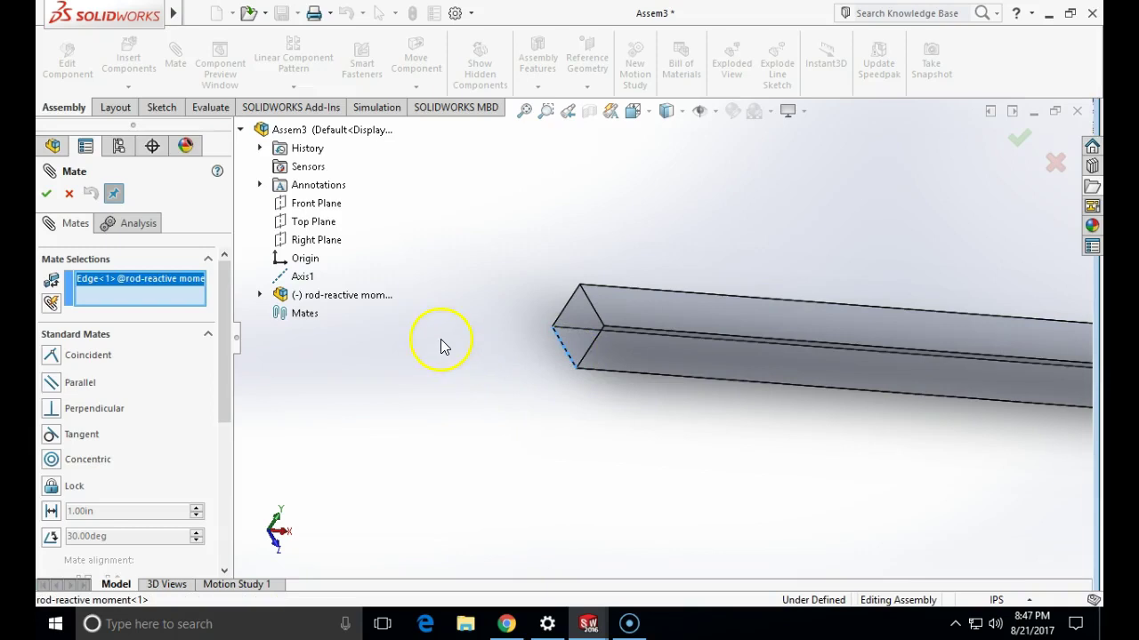
left_click(314, 222)
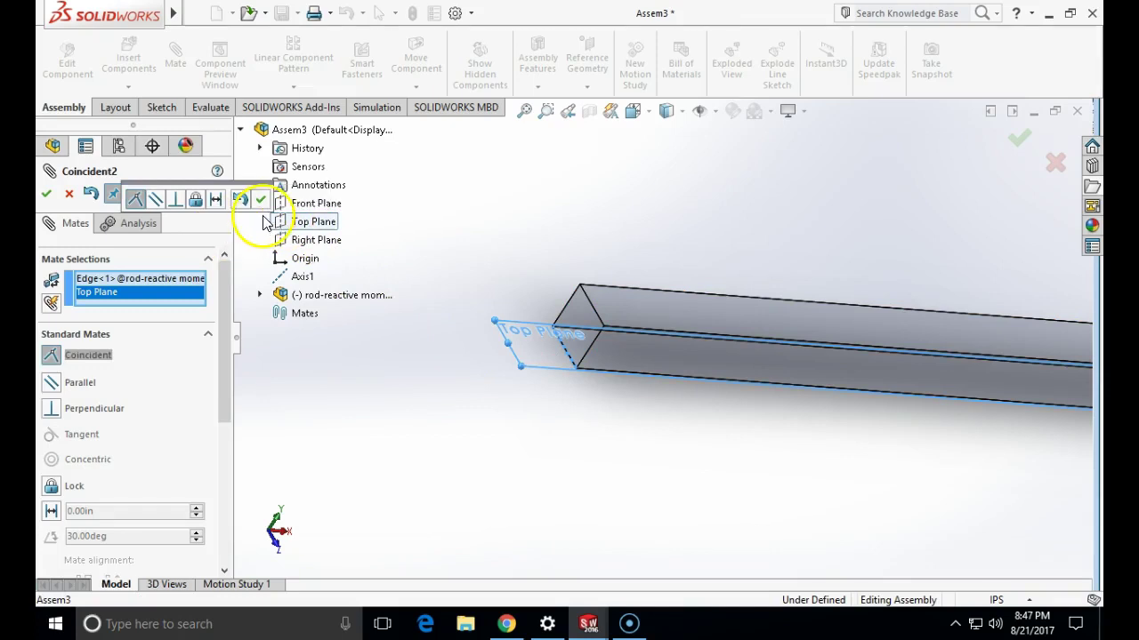
left_click(259, 199)
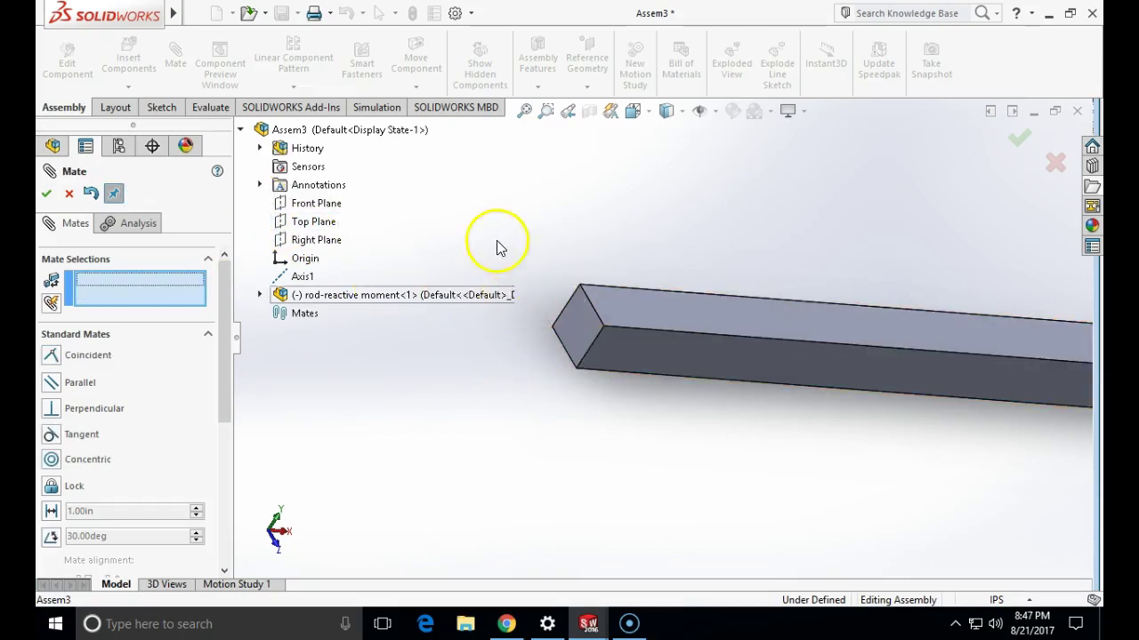
Mate a side face of the rod coincident with the Front Plane.
middle_click_drag(643, 247, 712, 338)
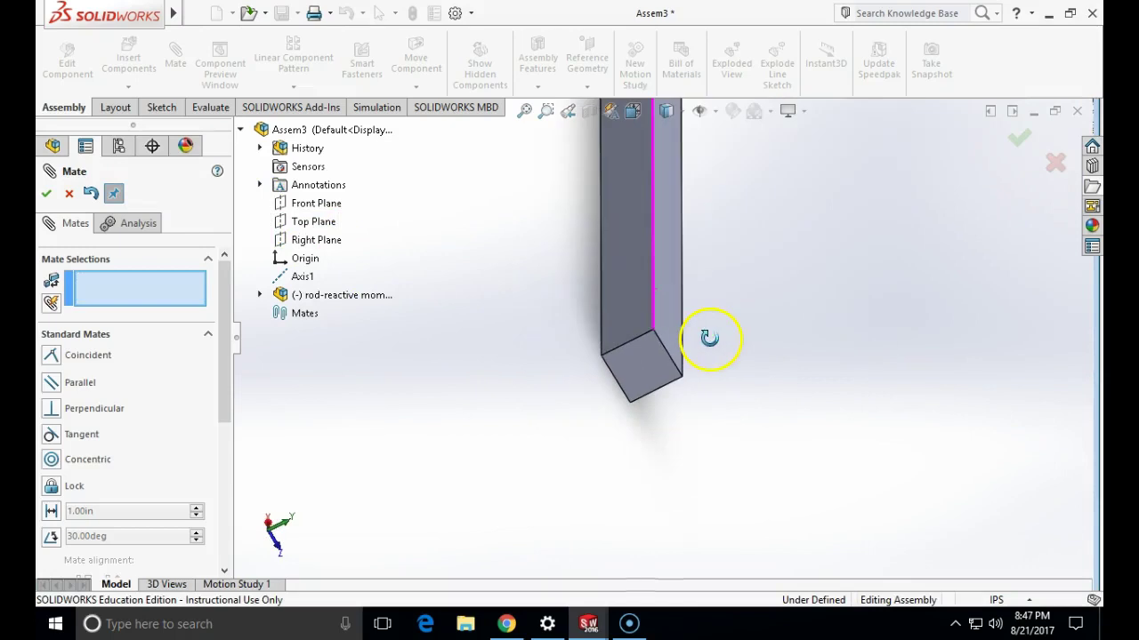
left_click(637, 277)
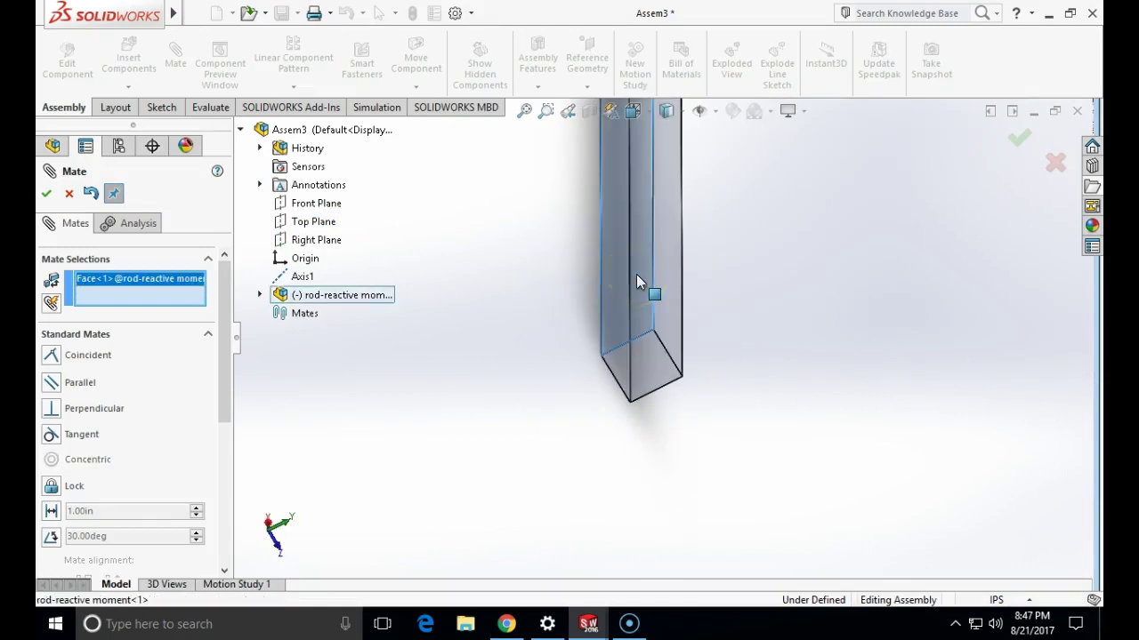
left_click(318, 208)
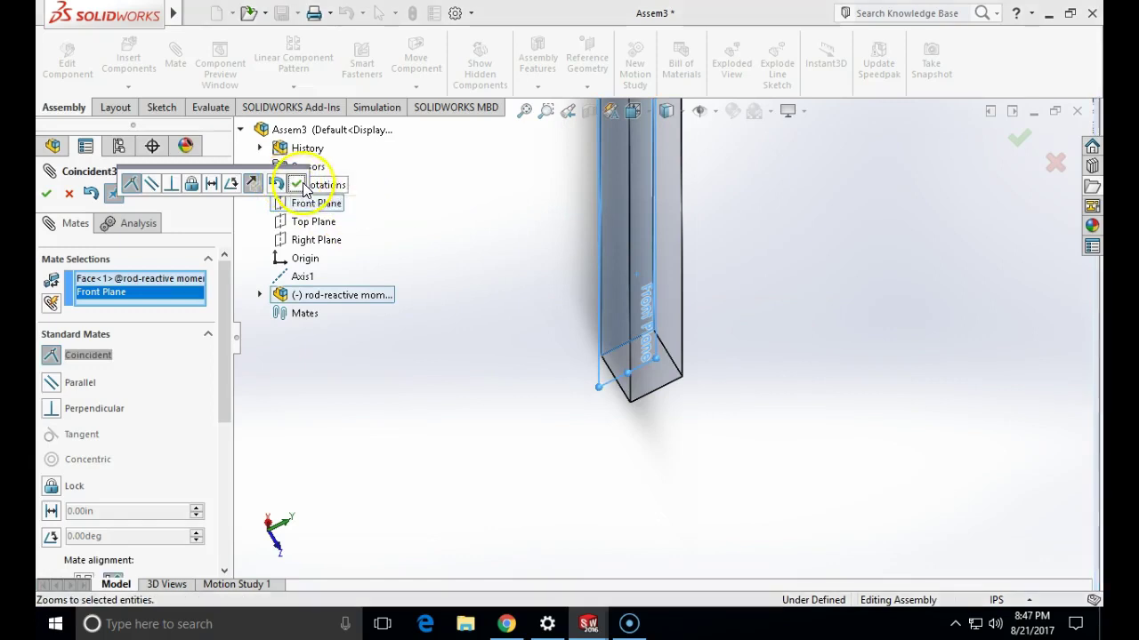
left_click(299, 185)
middle_click_drag(458, 297, 368, 211)
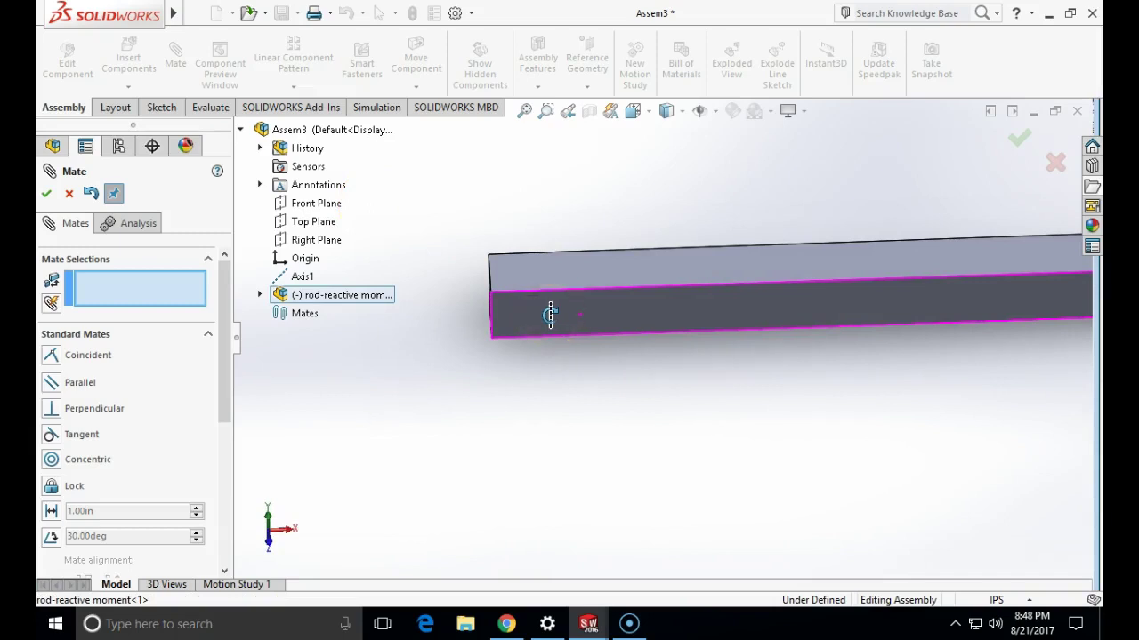
Pair a rod face with the Top Plane as an angle mate, dropping the Front Plane.
middle_click_drag(552, 313, 534, 445)
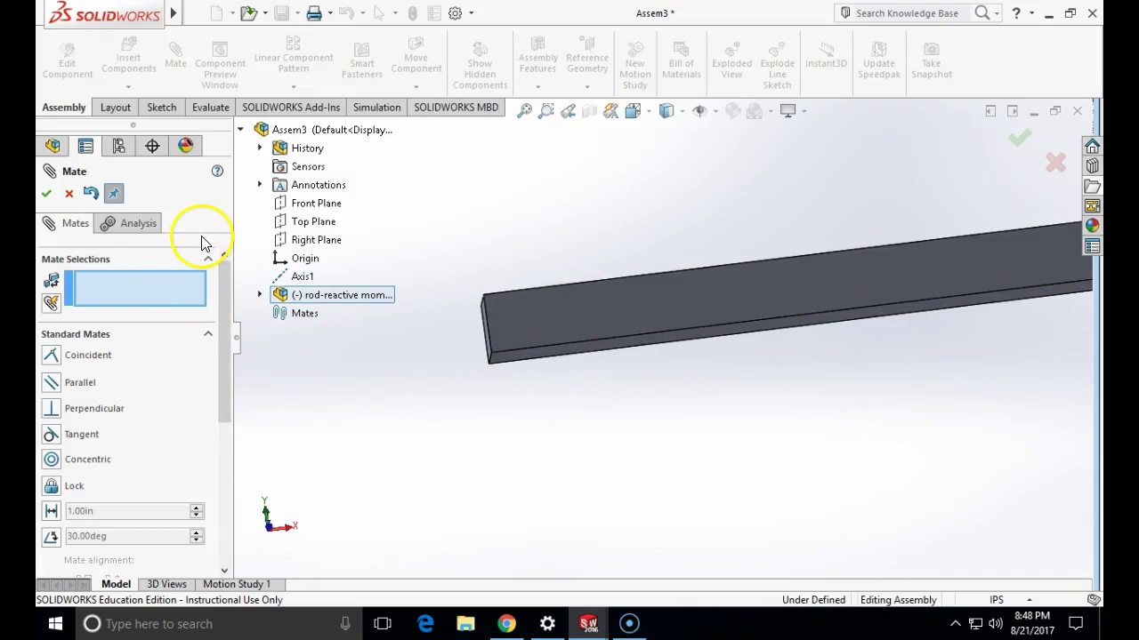
middle_click_drag(756, 543, 755, 387)
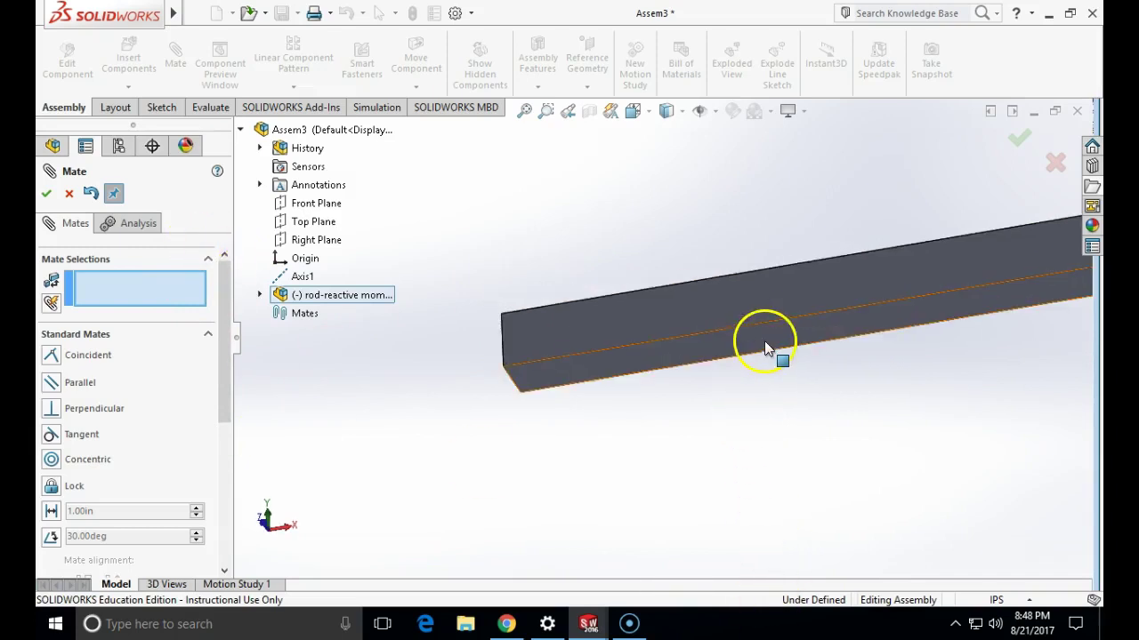
left_click(764, 341)
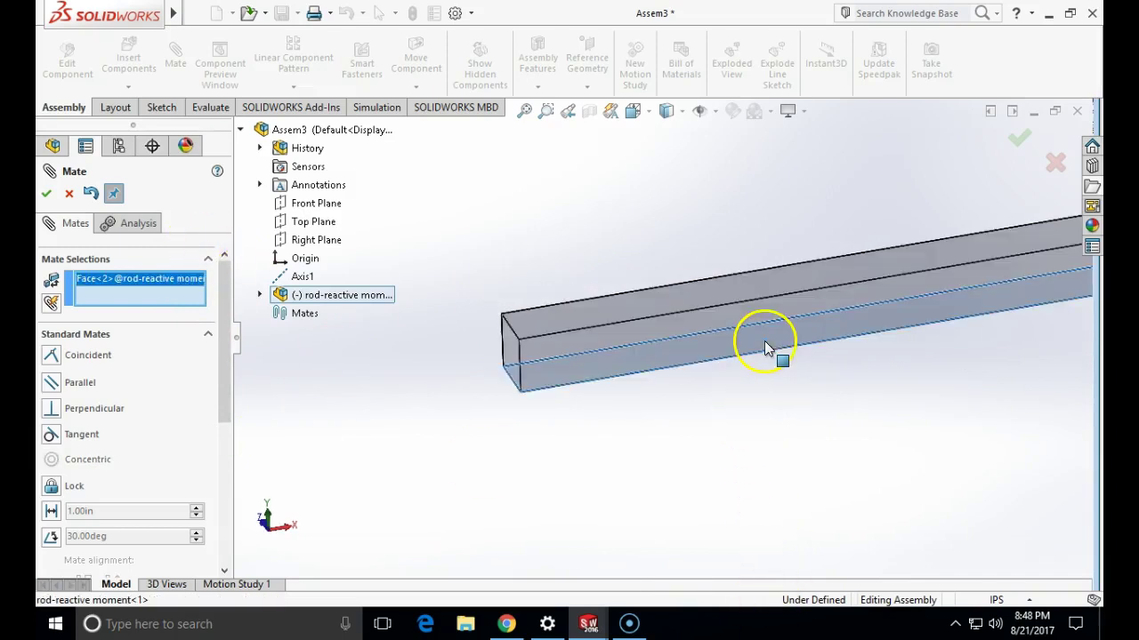
left_click(305, 206)
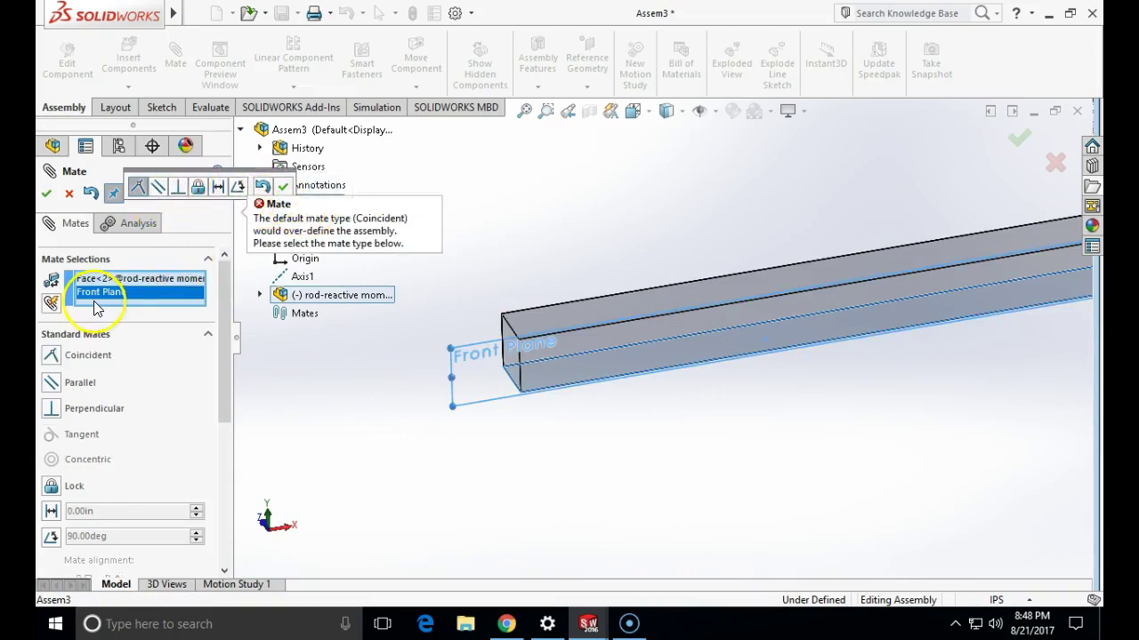
key("Delete")
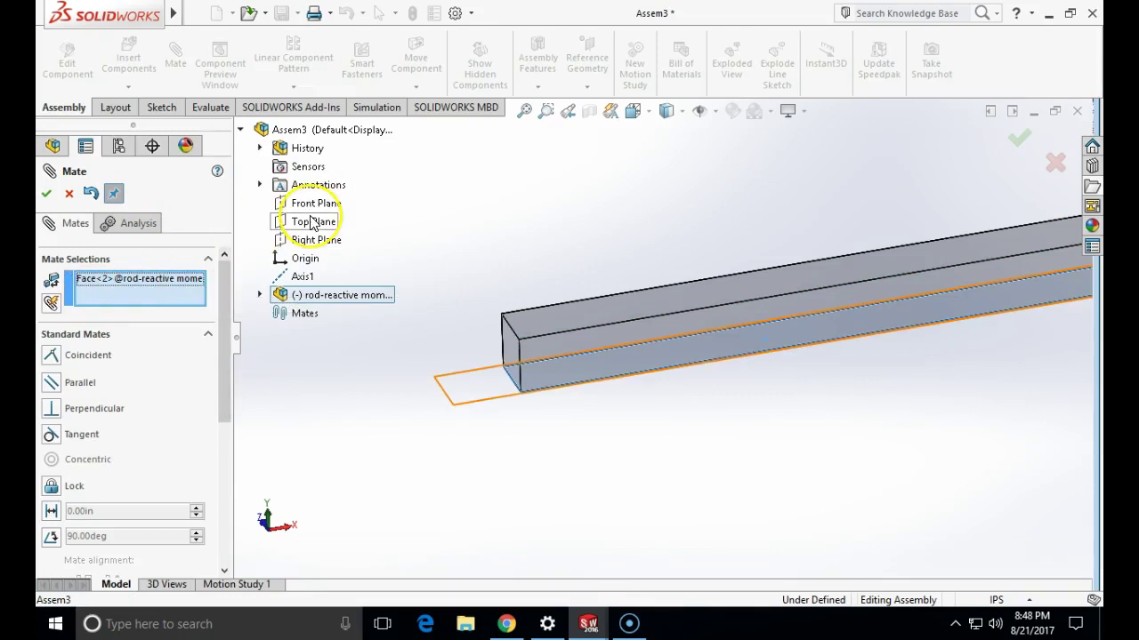
left_click(312, 222)
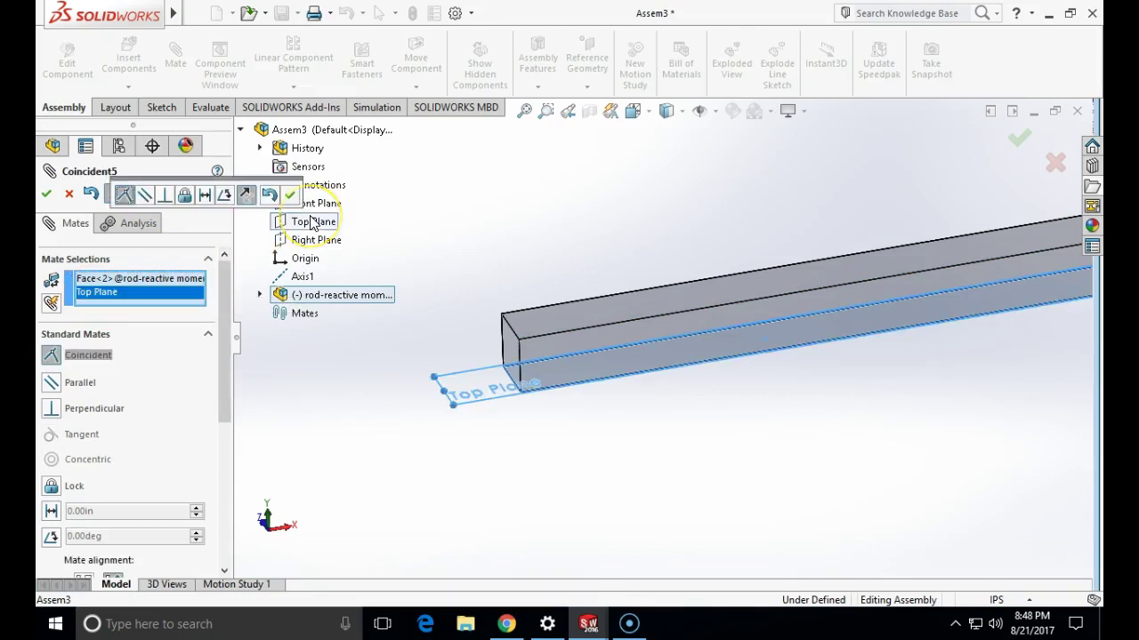
left_click(55, 539)
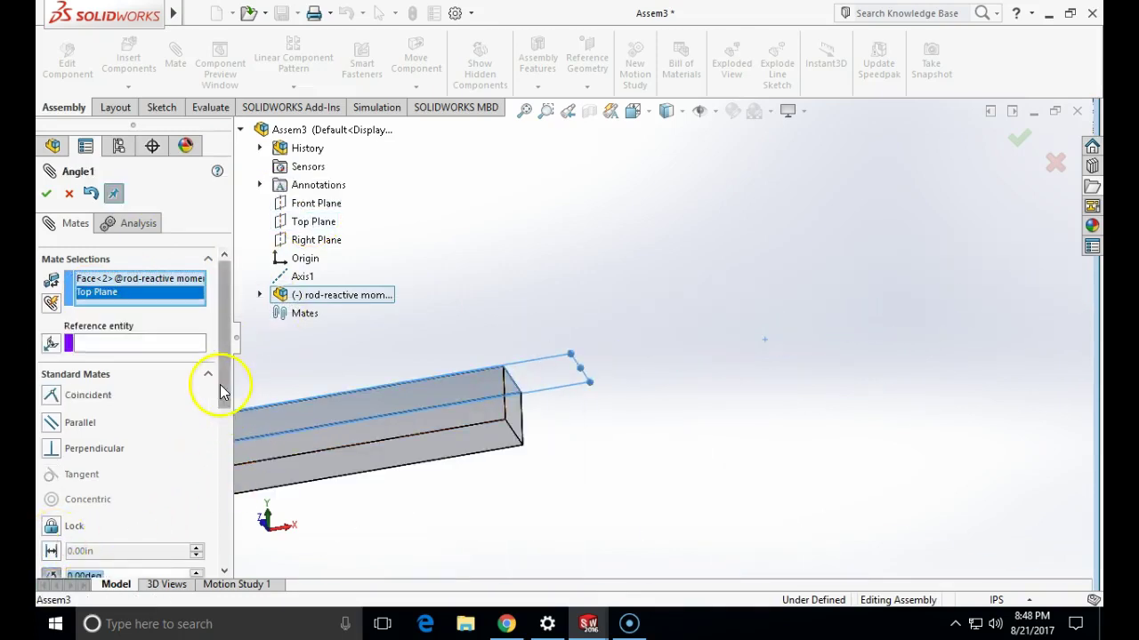
Set the angle to 60° with the dimension flipped and accept the mate.
left_click_drag(219, 384, 233, 514)
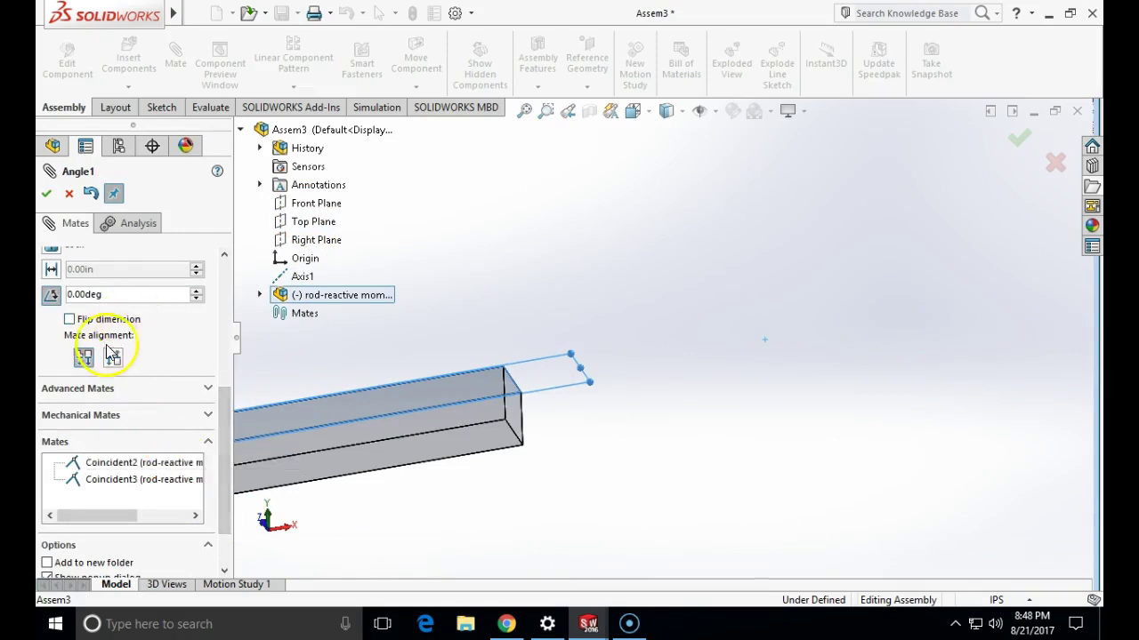
double_click(84, 297)
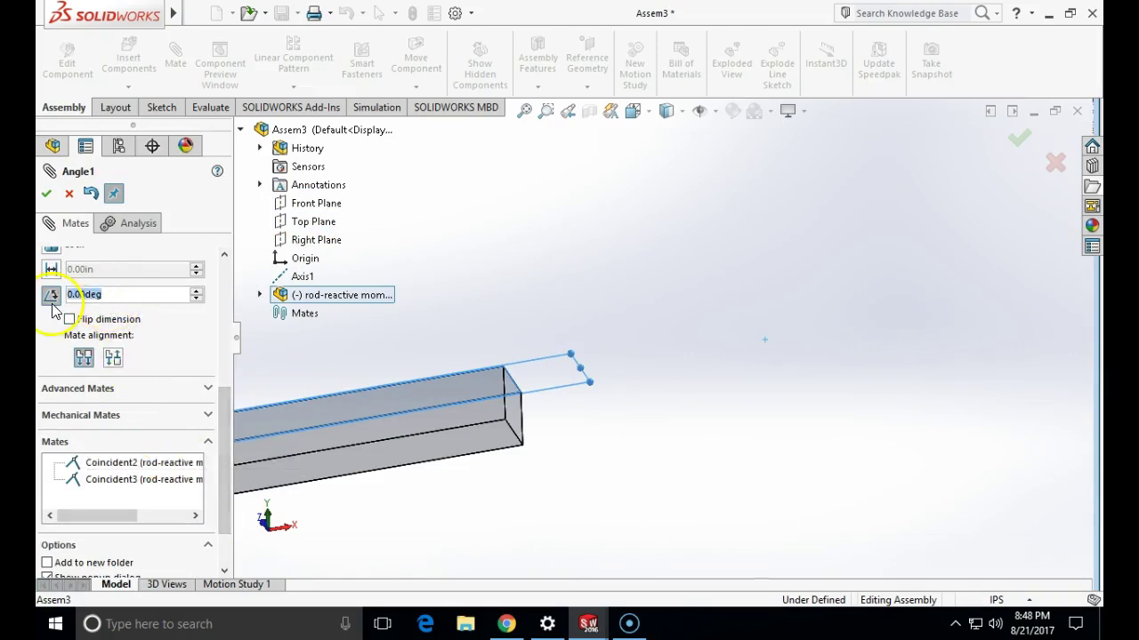
type("60")
key("Return")
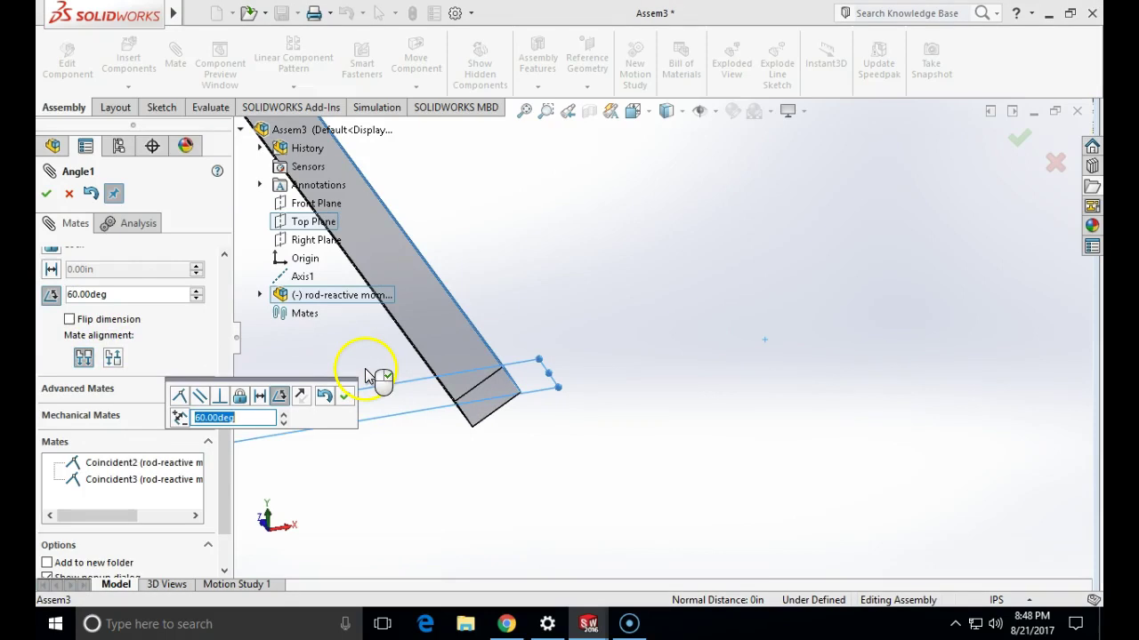
left_click(114, 357)
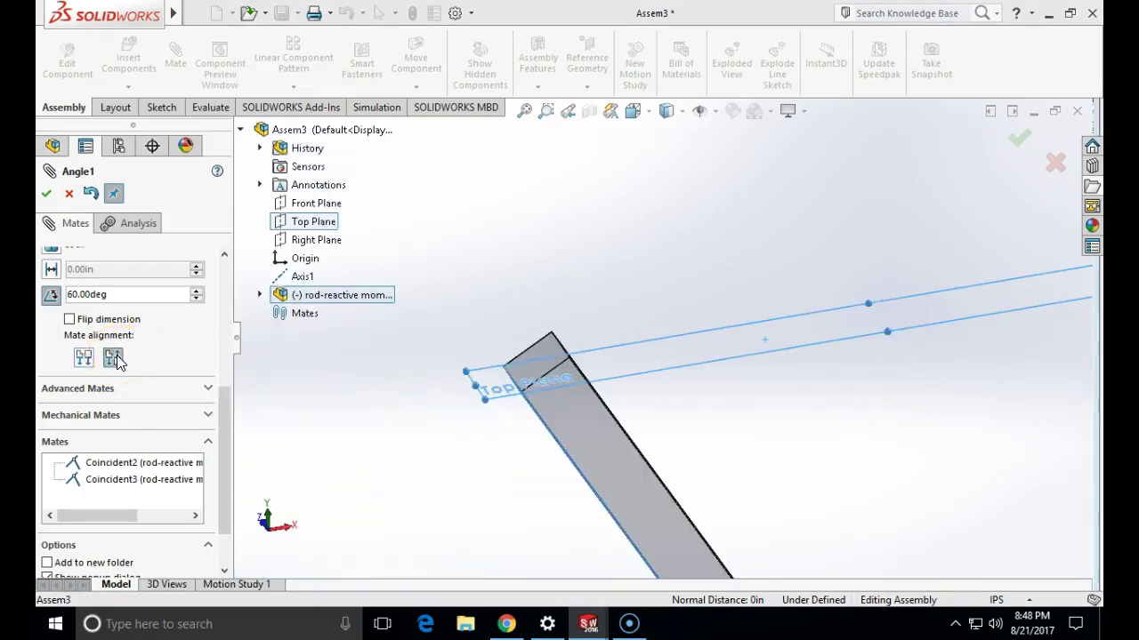
left_click(73, 320)
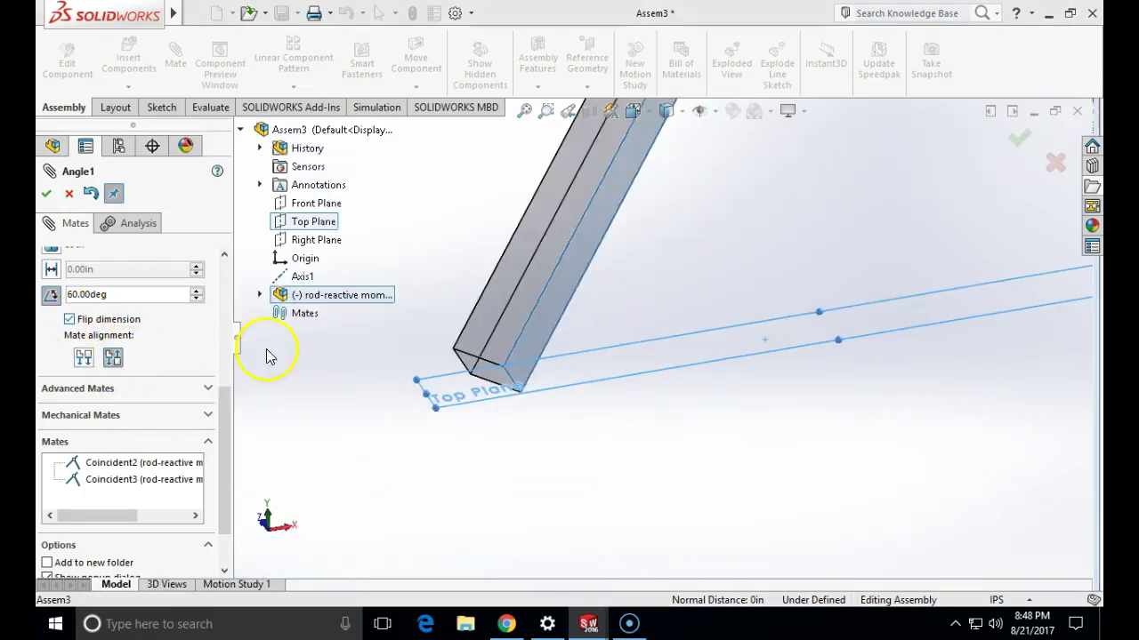
left_click(48, 195)
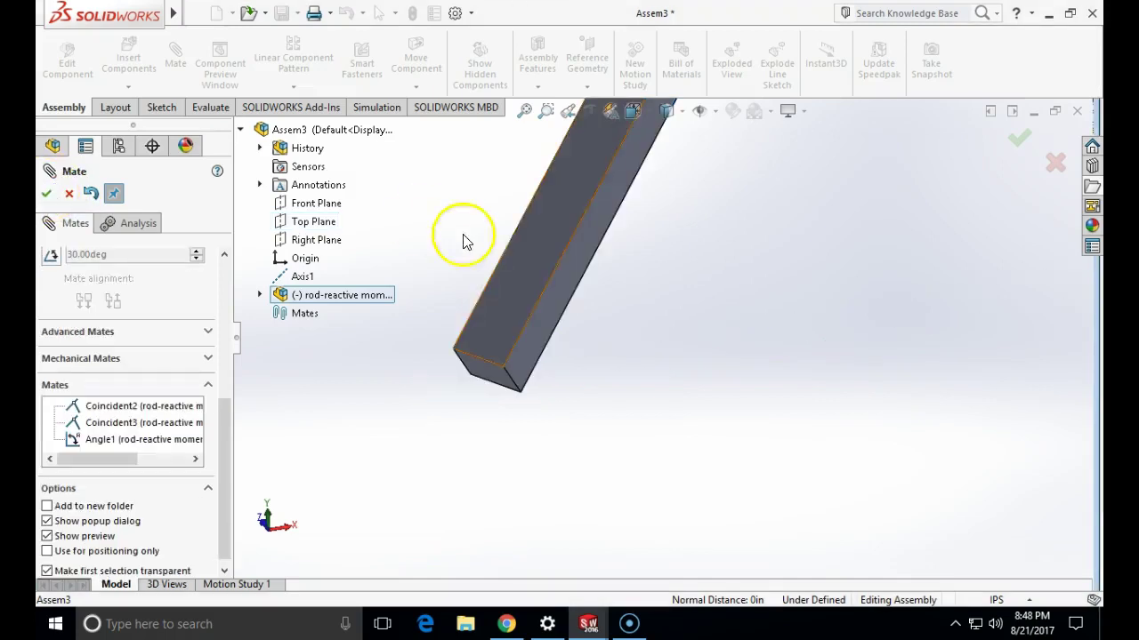
middle_click_drag(709, 328, 602, 250)
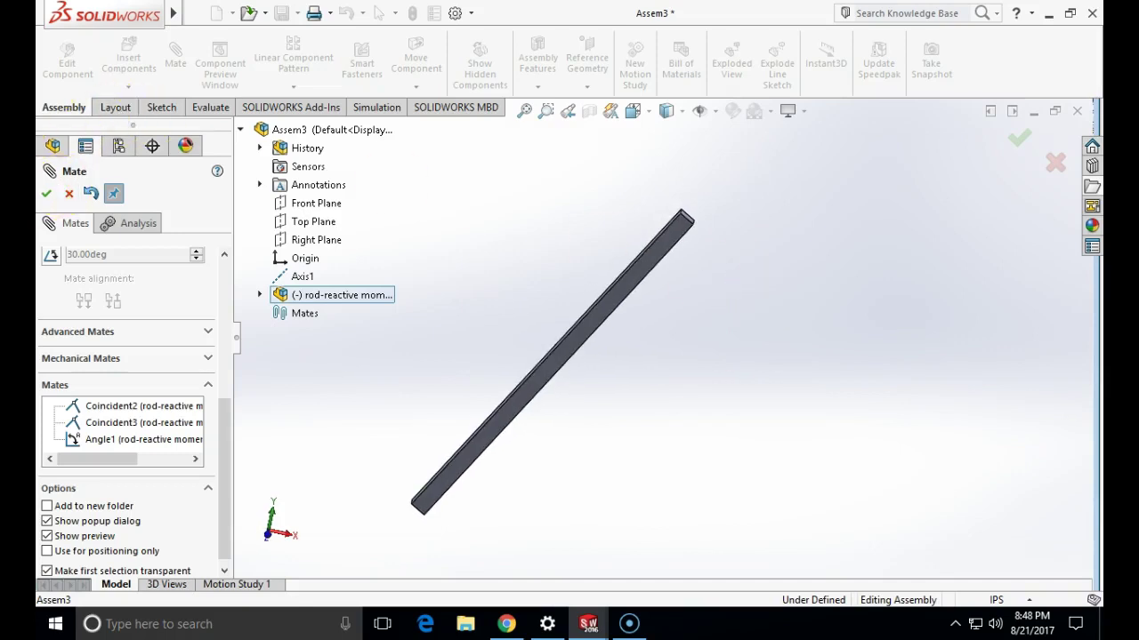
Close the Mate manager and drag the rod to check its remaining freedom.
left_click(47, 194)
middle_click_drag(750, 472, 729, 460)
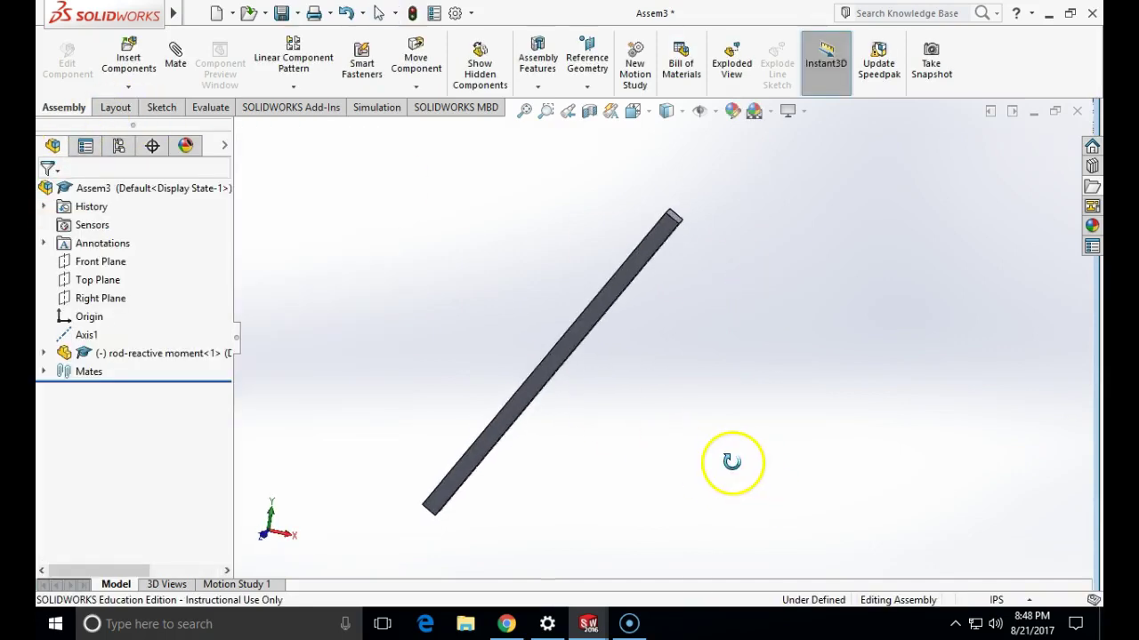
left_click(682, 229)
left_click_drag(697, 261, 673, 300)
key("Escape")
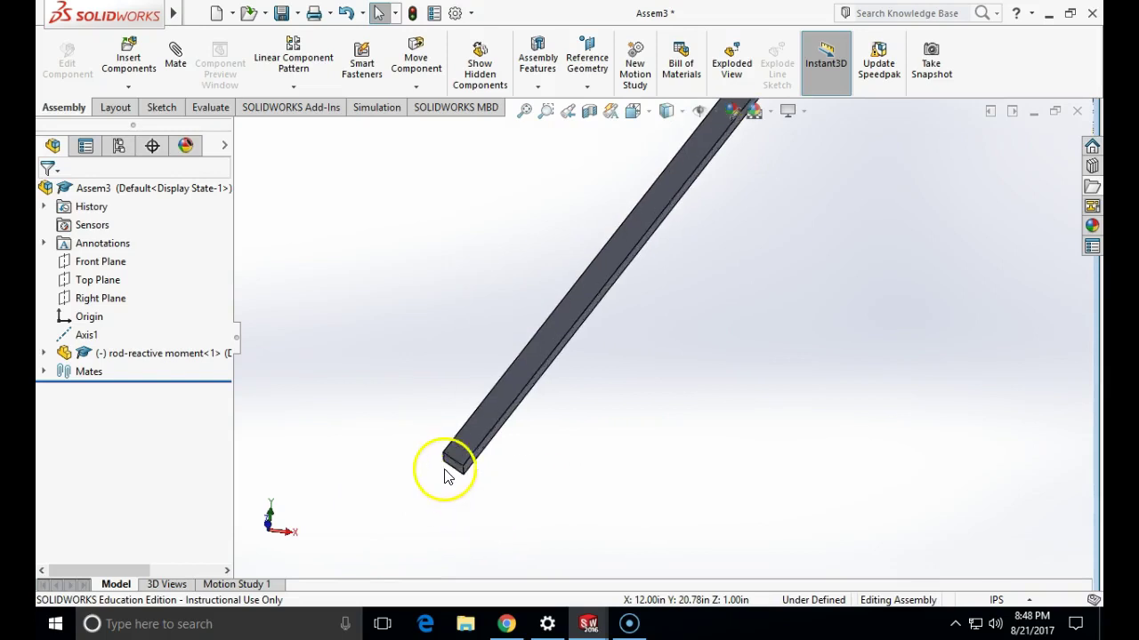
Mate the rod's bottom end edge coincident with the Right Plane.
left_click(519, 450)
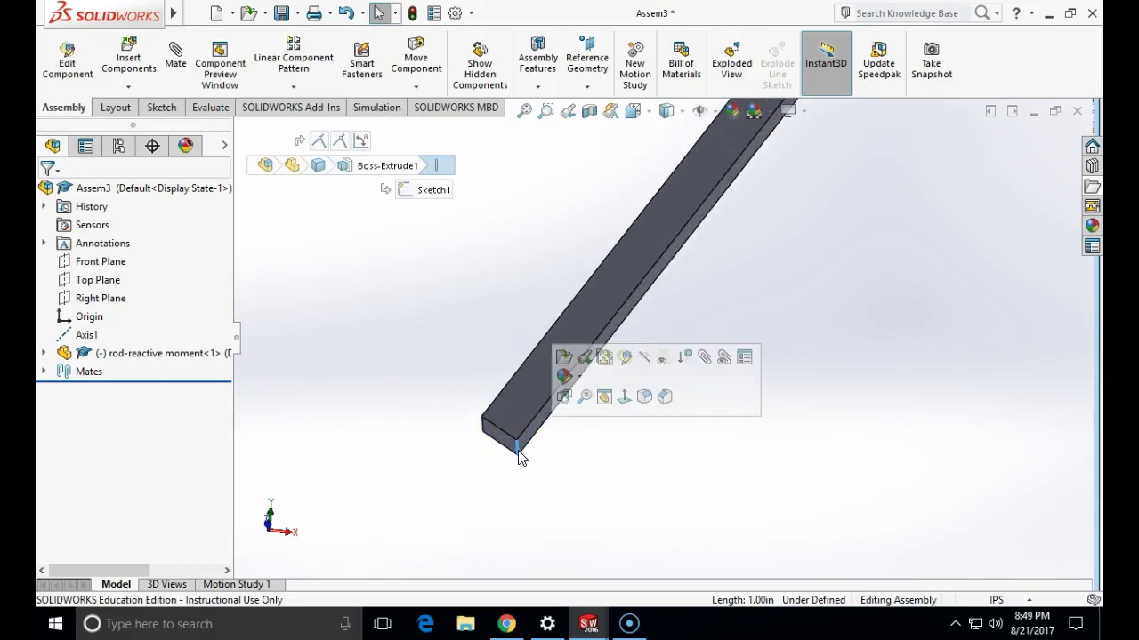
left_click(175, 53)
left_click(400, 476)
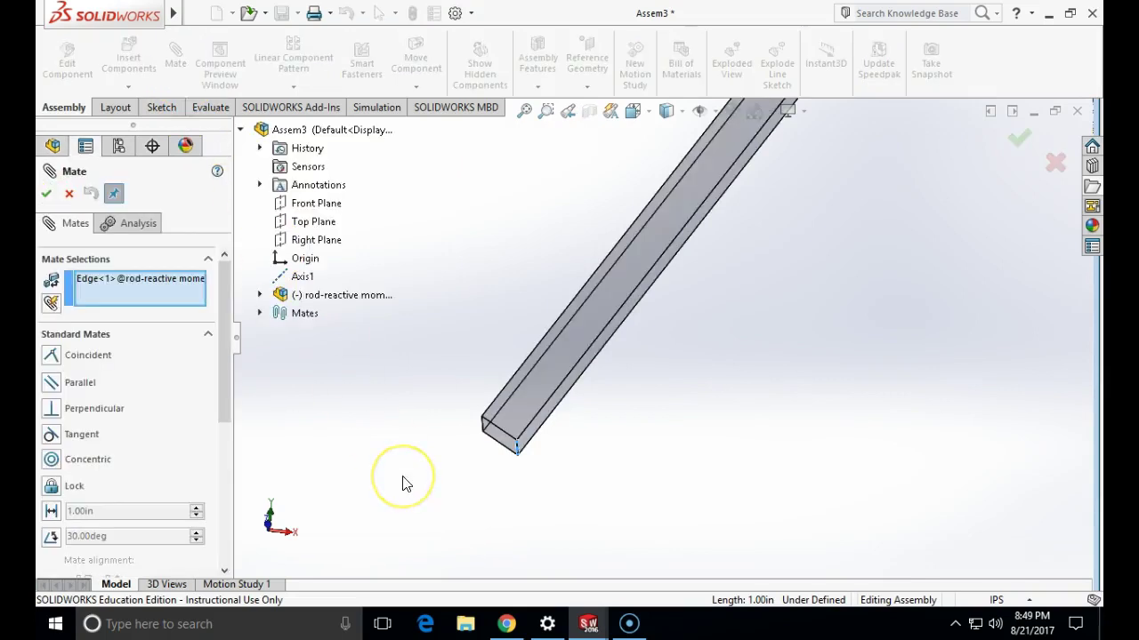
left_click(289, 241)
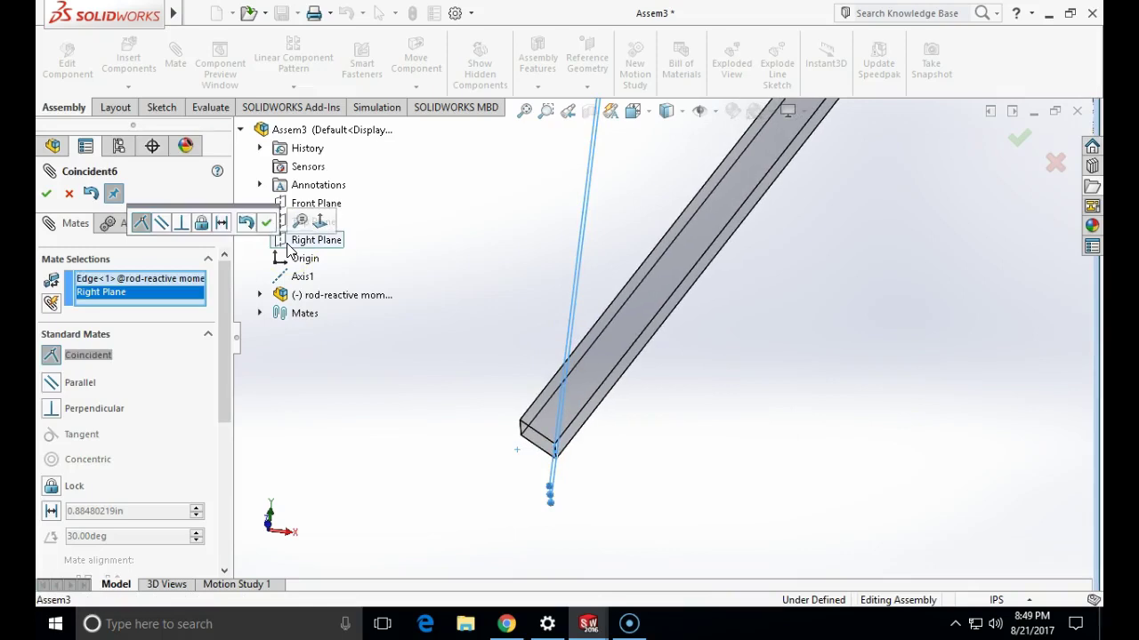
left_click(266, 222)
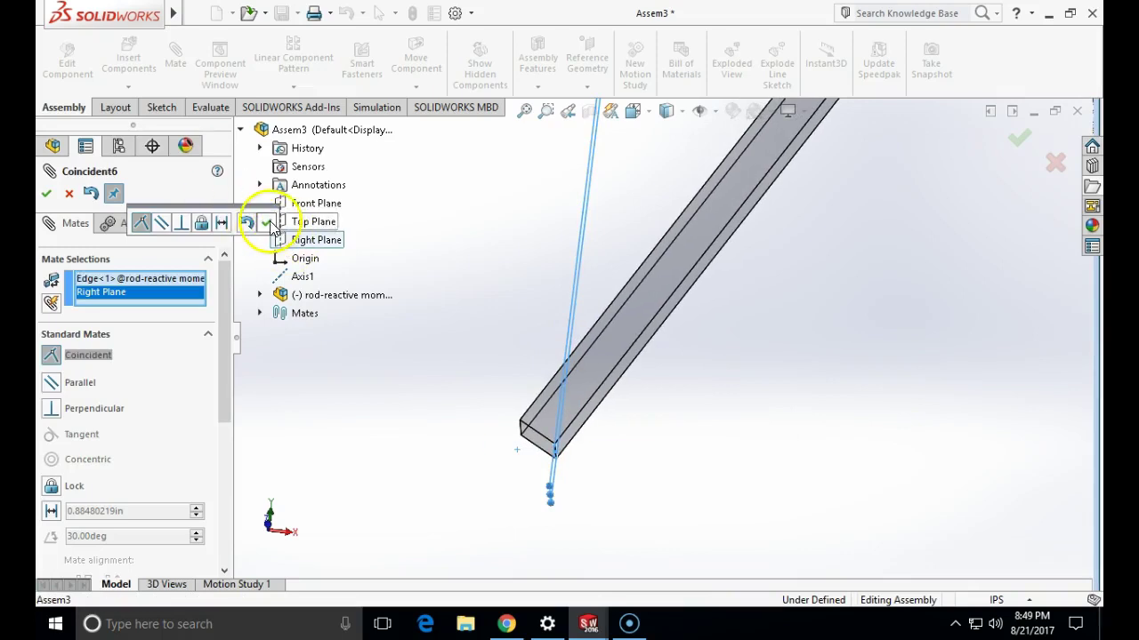
left_click(44, 195)
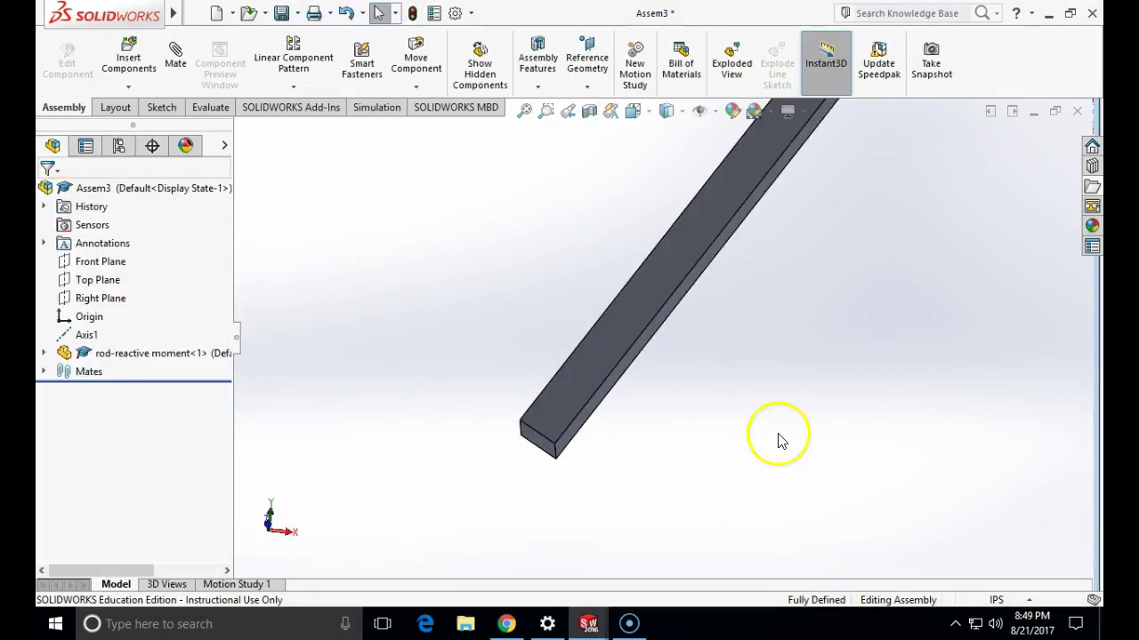
scroll(781, 414, "up", 2)
middle_click_drag(869, 287, 828, 401)
Switch to the Front view and expand the Mates folder.
left_click(649, 111)
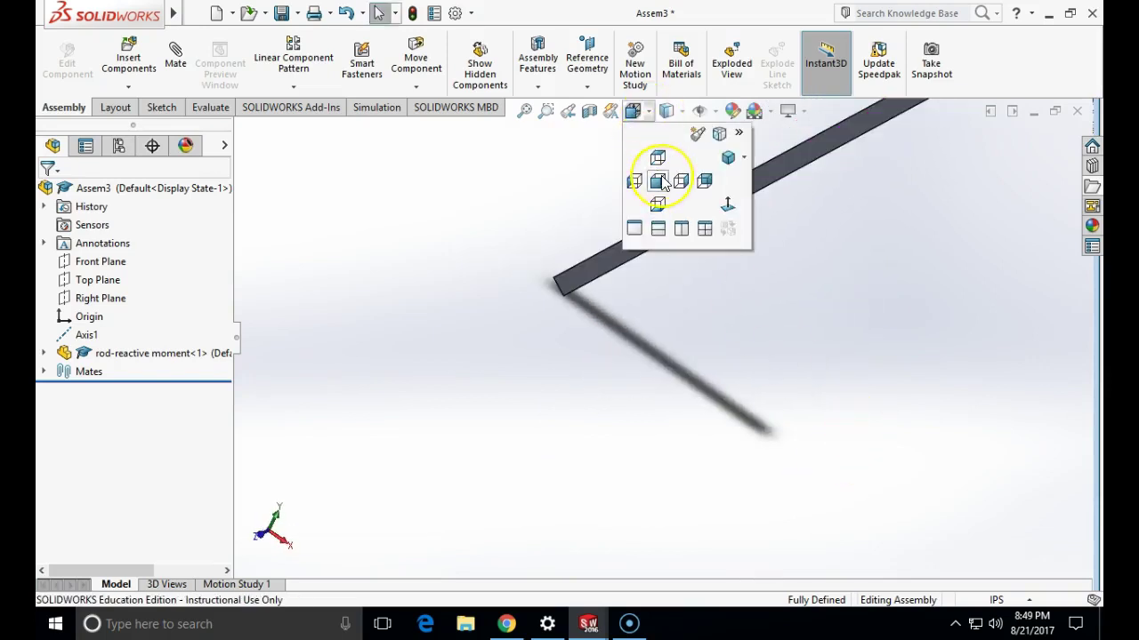
left_click(658, 181)
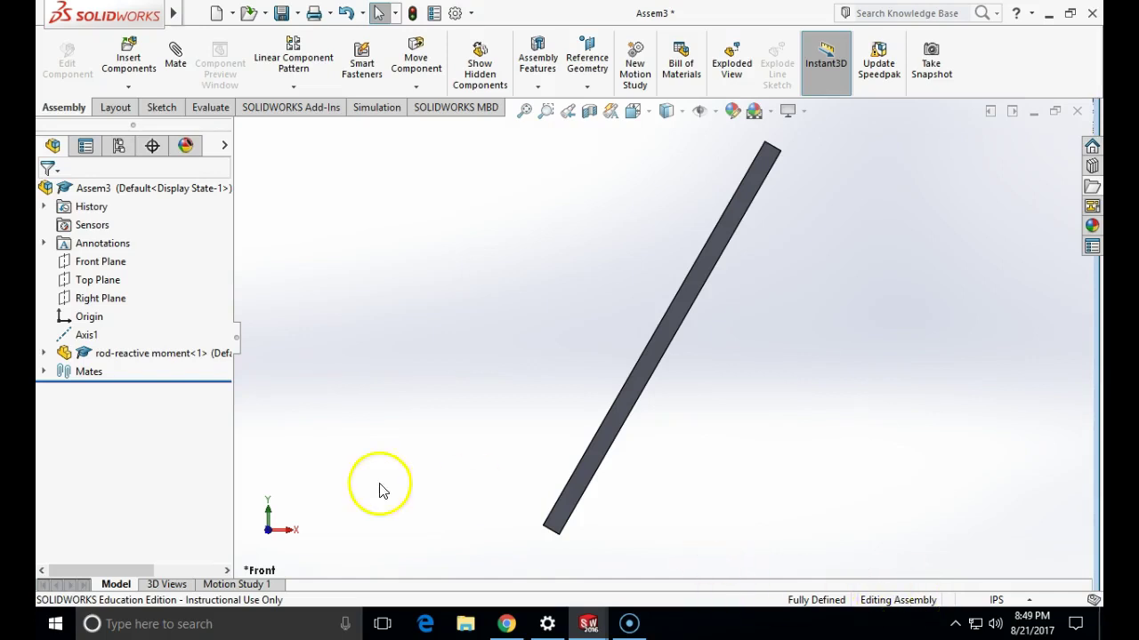
left_click(45, 372)
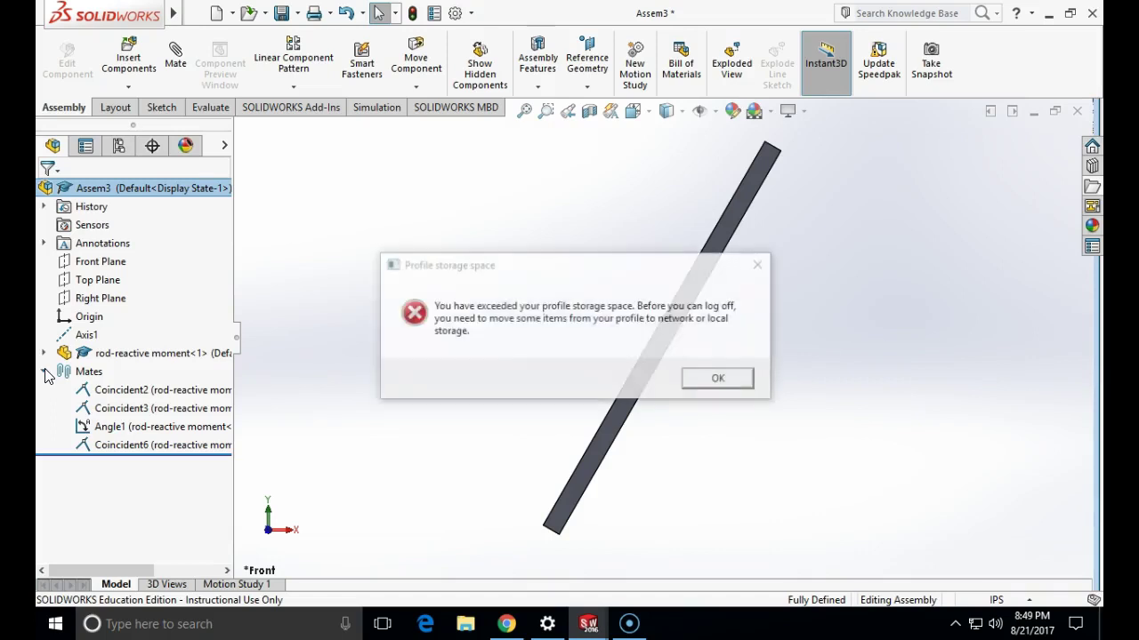
Dismiss the profile storage warning and rename Coincident6 to 'X-direction'.
left_click(736, 386)
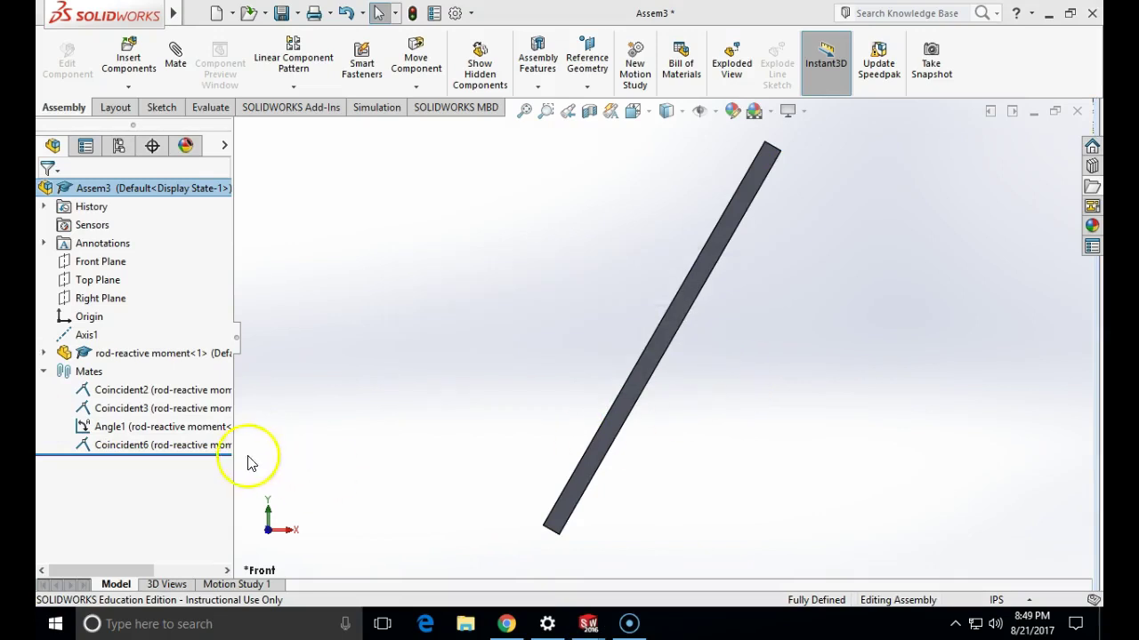
left_click(157, 450)
right_click(156, 450)
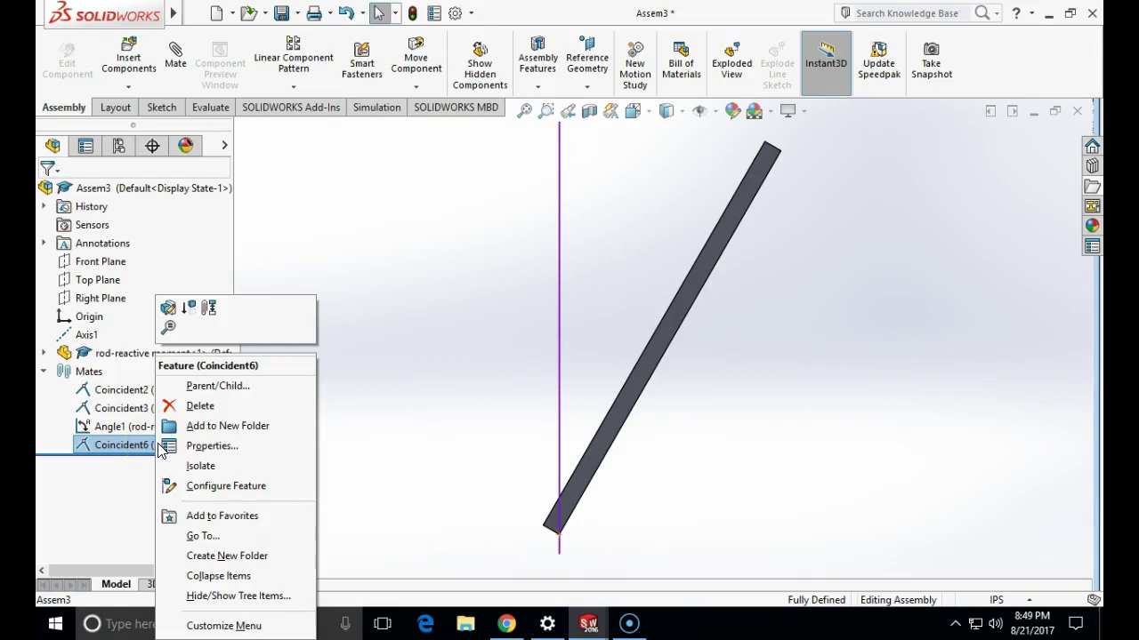
left_click(117, 450)
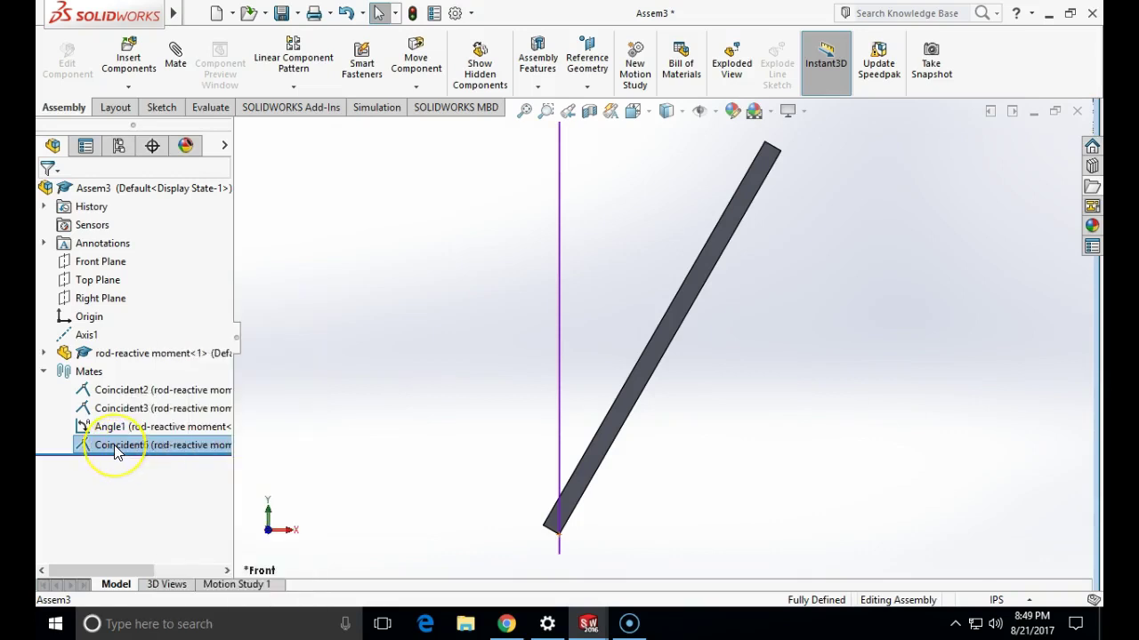
right_click(114, 451)
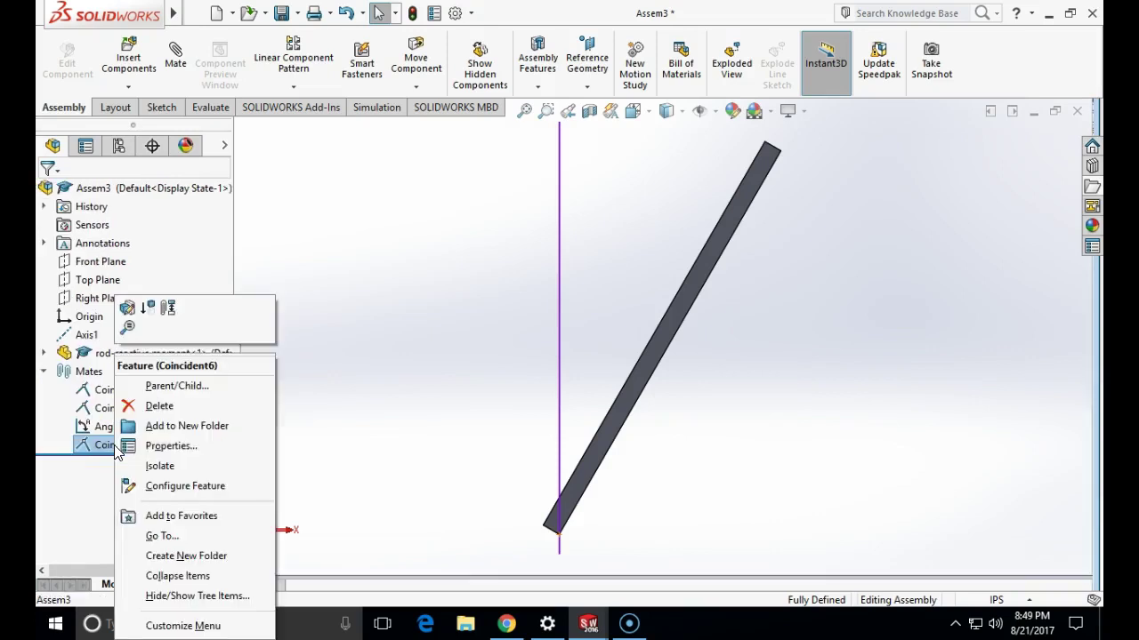
left_click(110, 452)
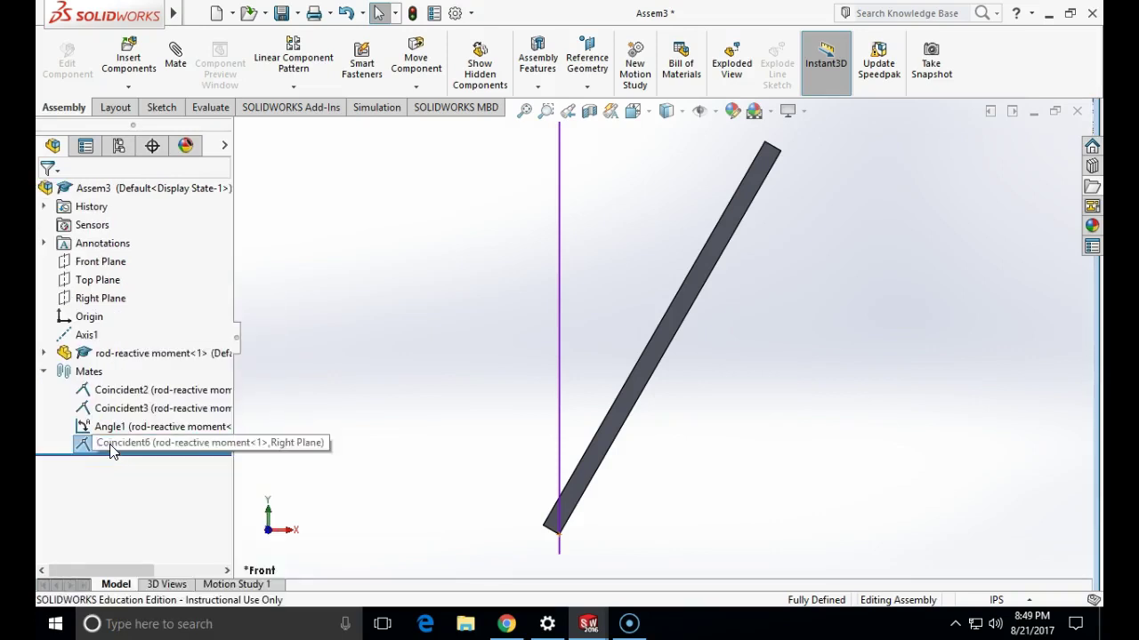
left_click(110, 450)
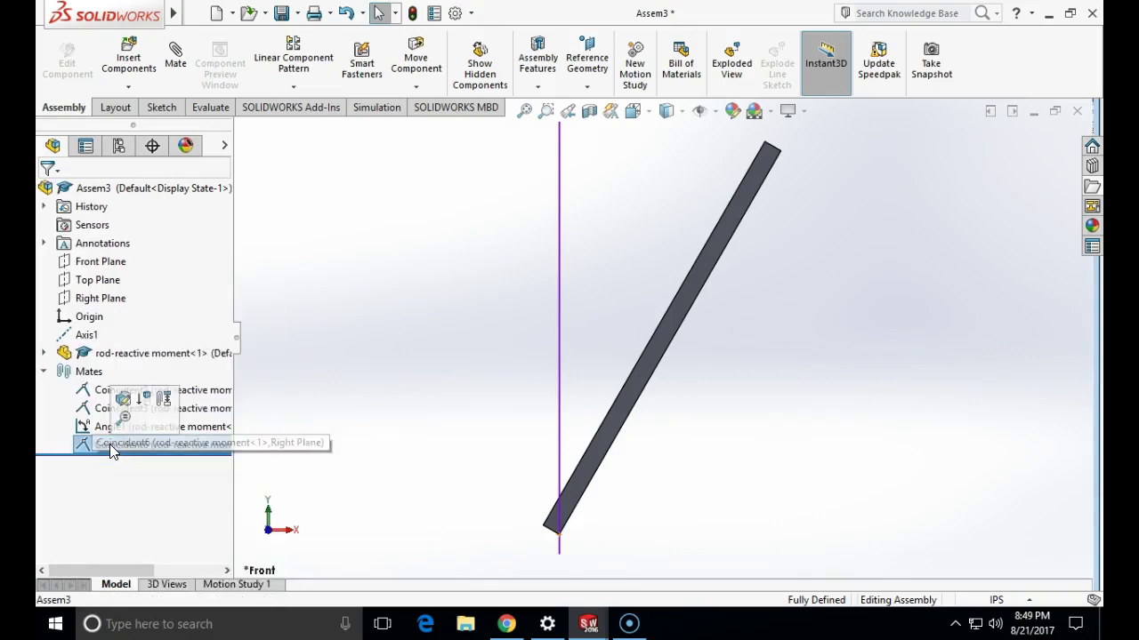
key("BackSpace")
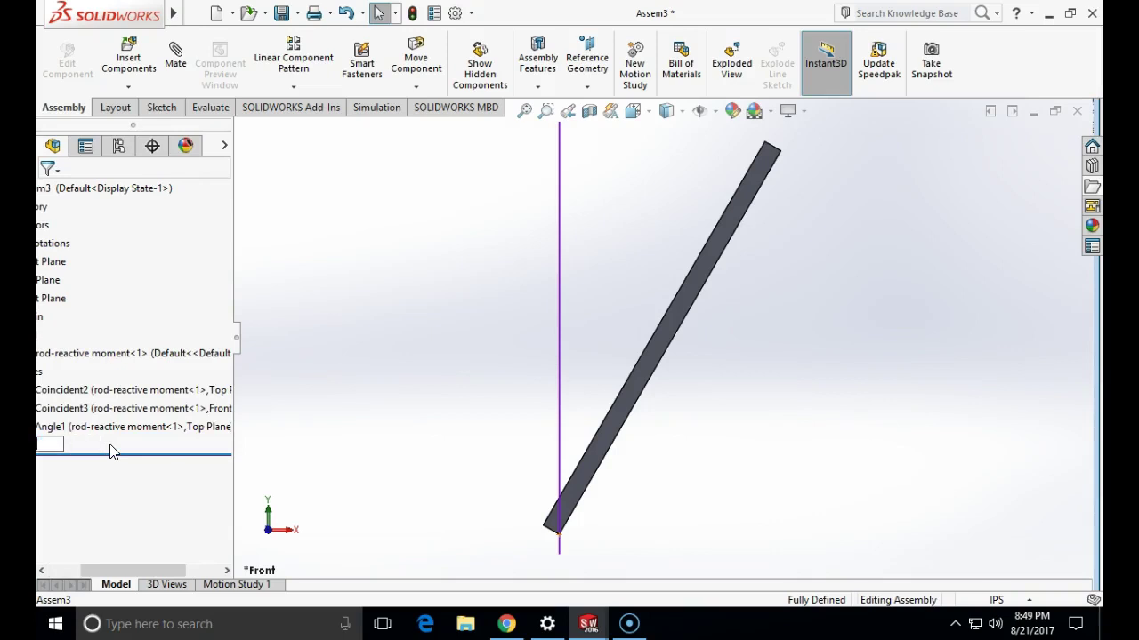
type("X-direction")
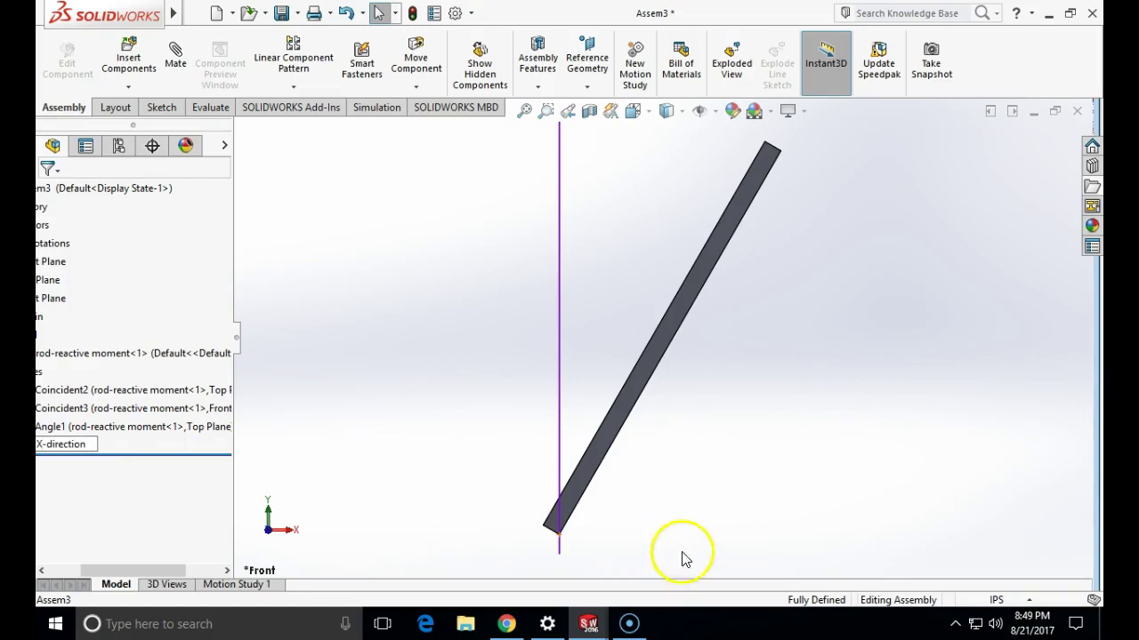
left_click(405, 442)
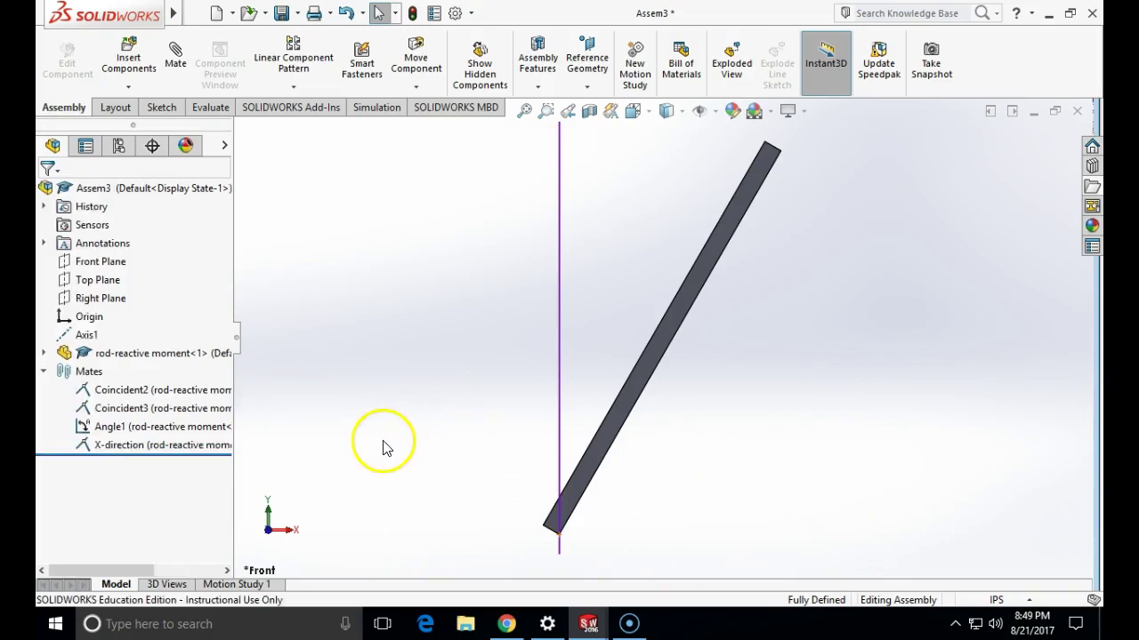
Rename the Coincident3 mate to 'Z-direciton translation'.
left_click(124, 412)
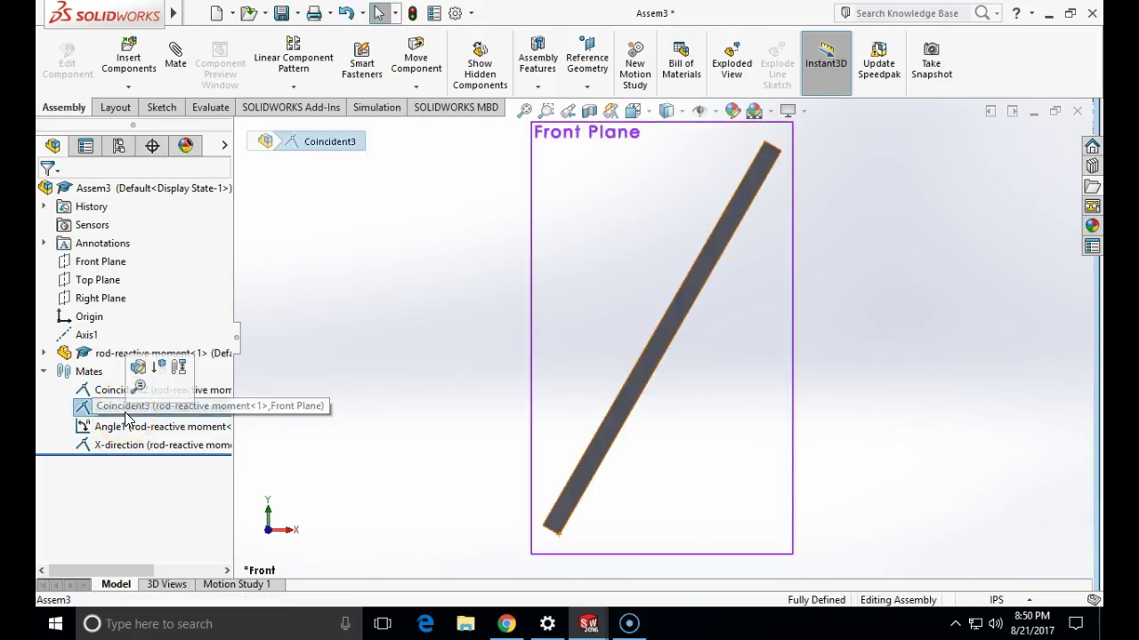
right_click(124, 412)
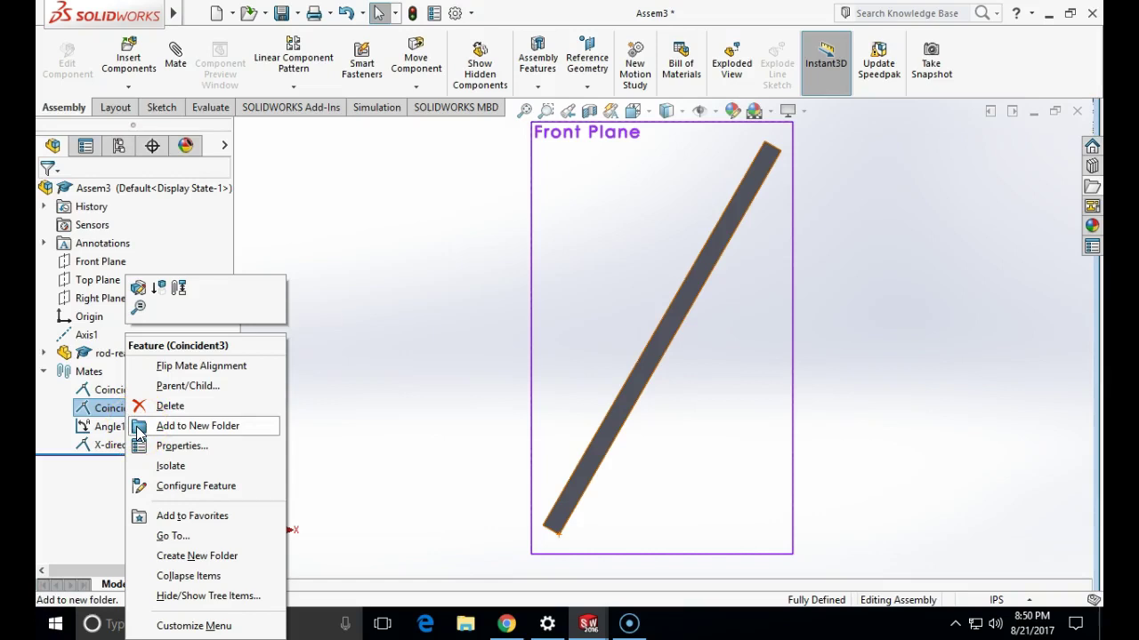
left_click(96, 413)
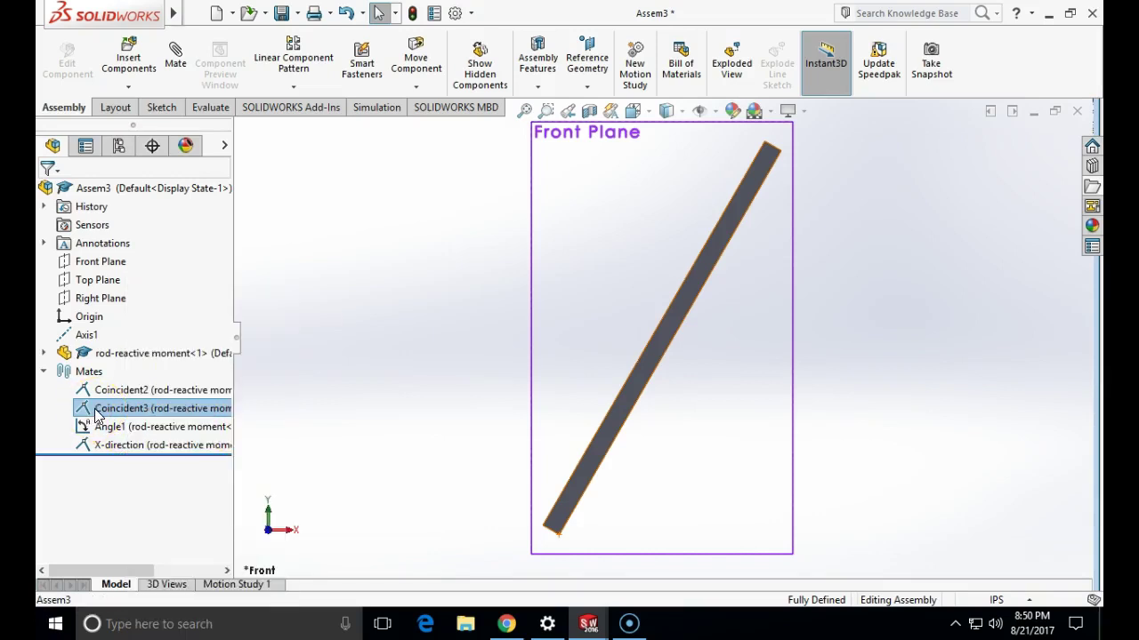
right_click(98, 415)
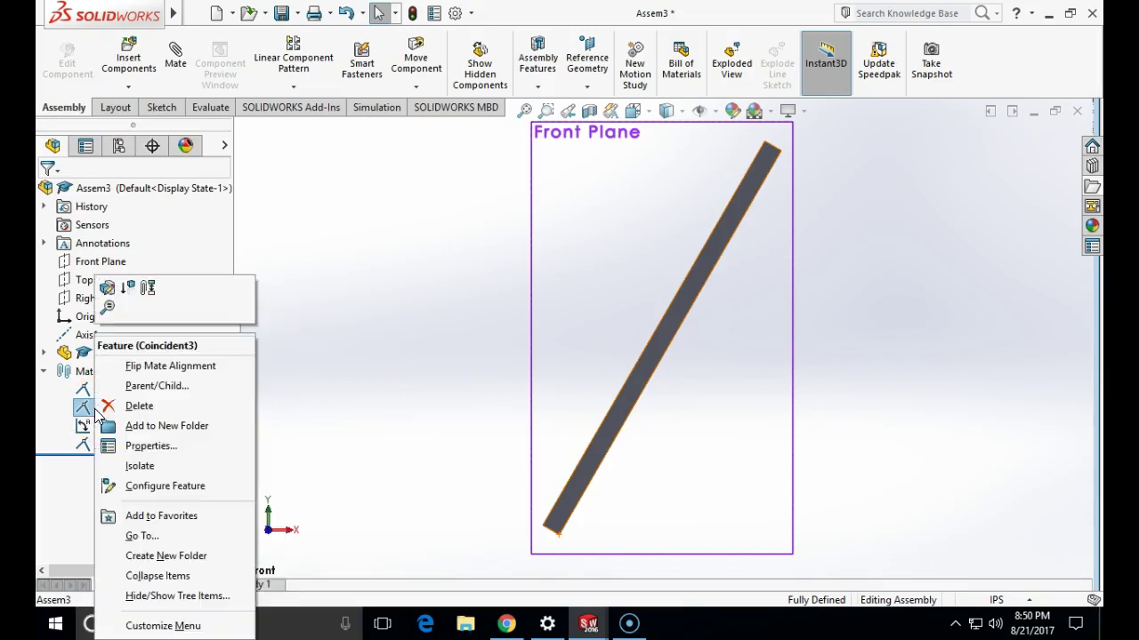
left_click(94, 410)
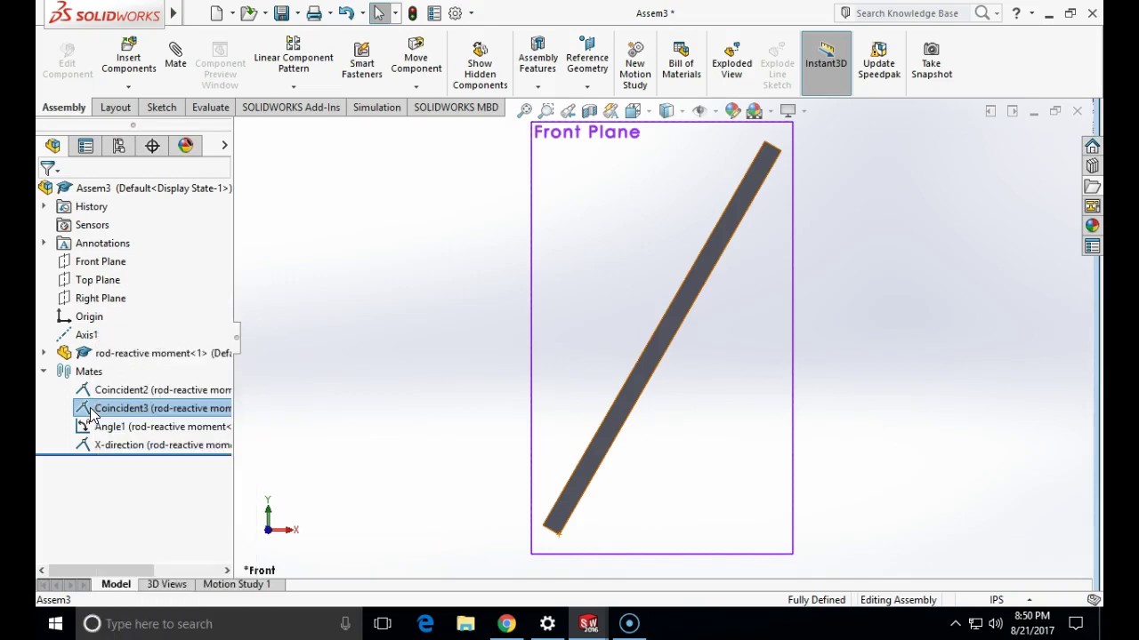
left_click(112, 411)
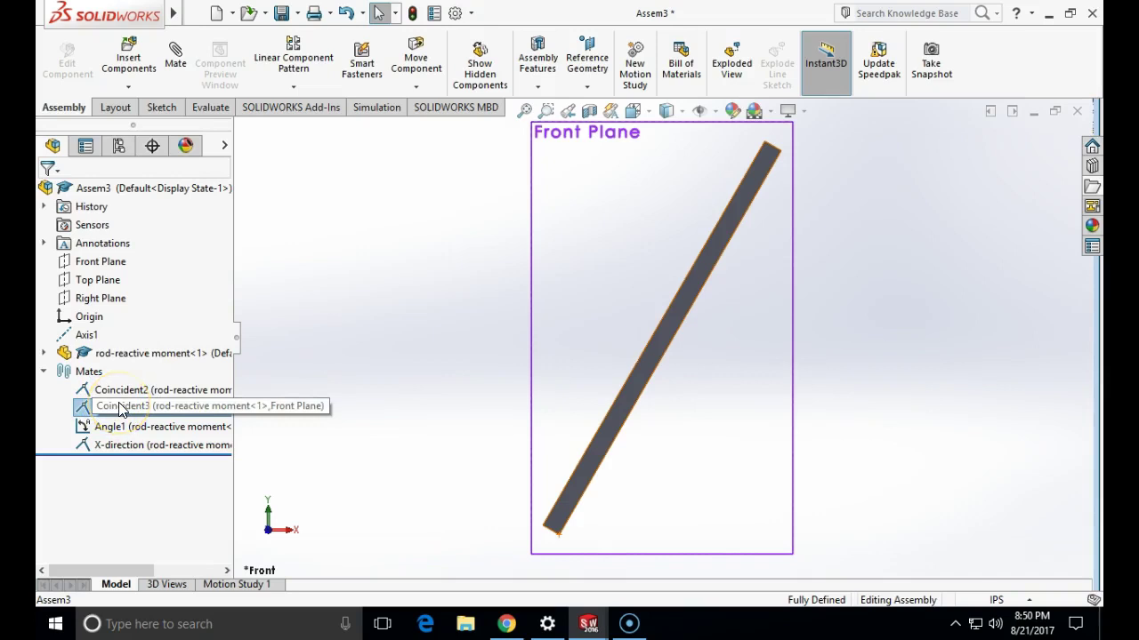
key("Left")
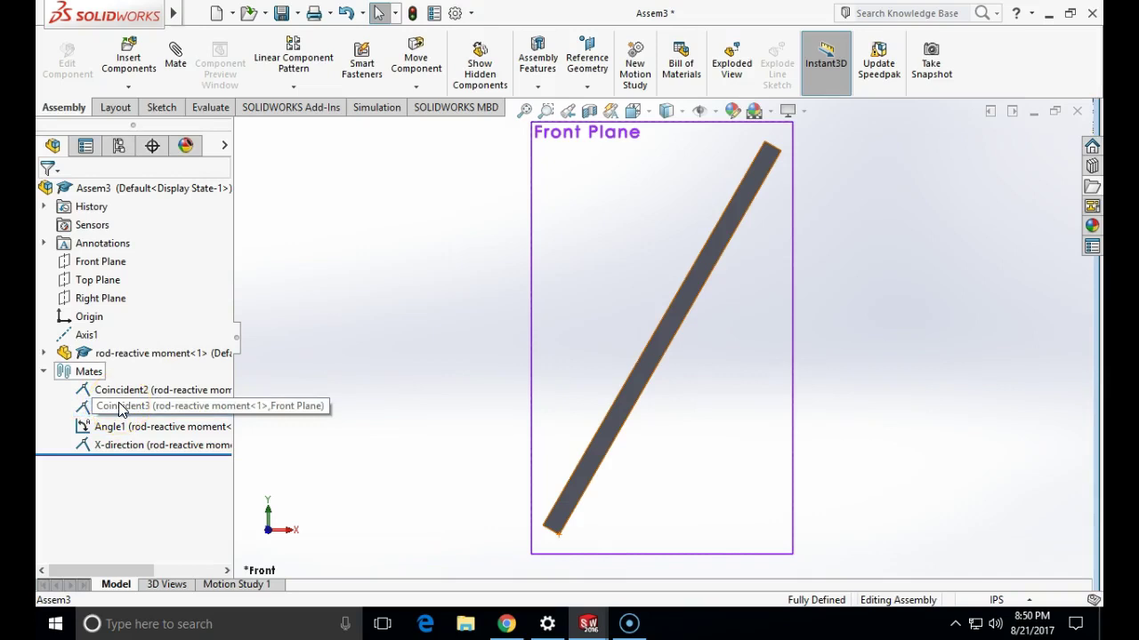
key("Up")
left_click(124, 408)
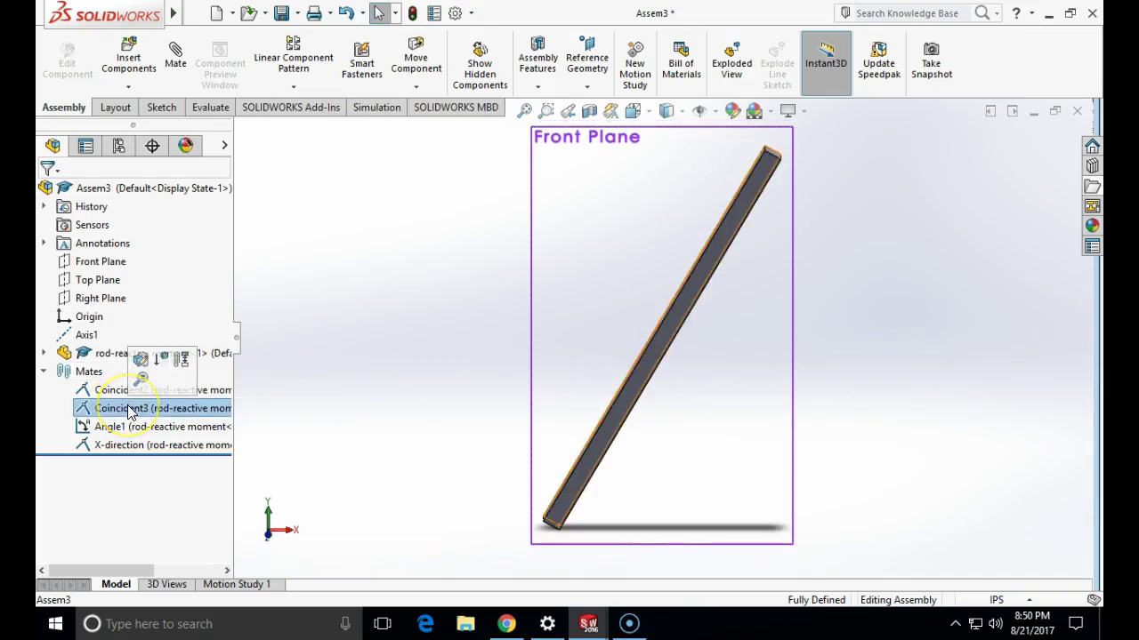
left_click(126, 408)
key("BackSpace")
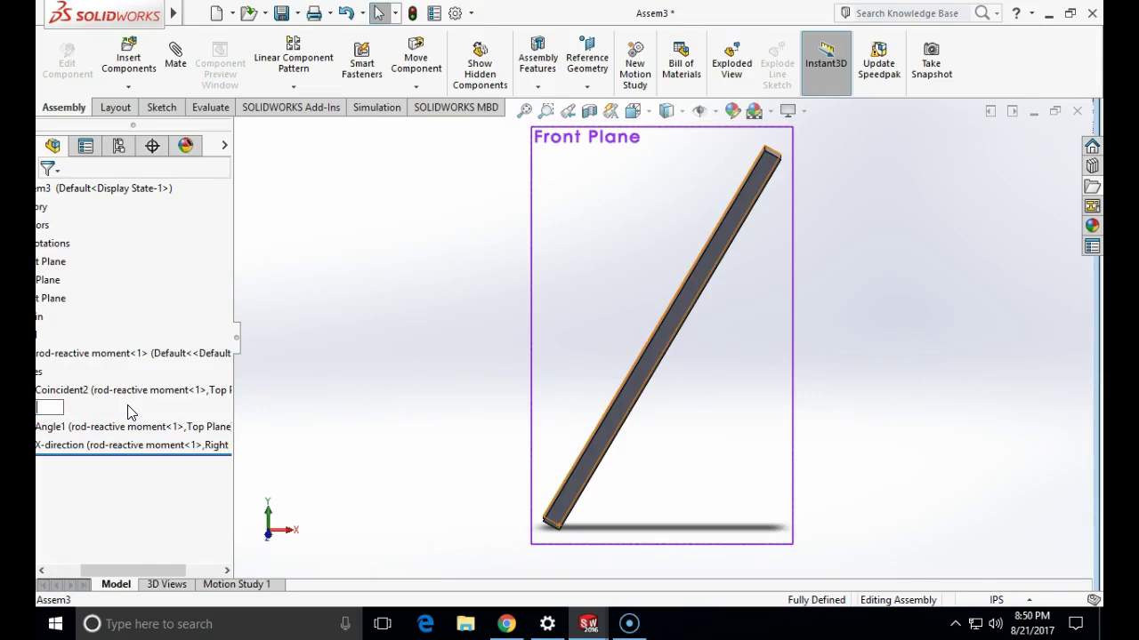
type("Z-direciton translation")
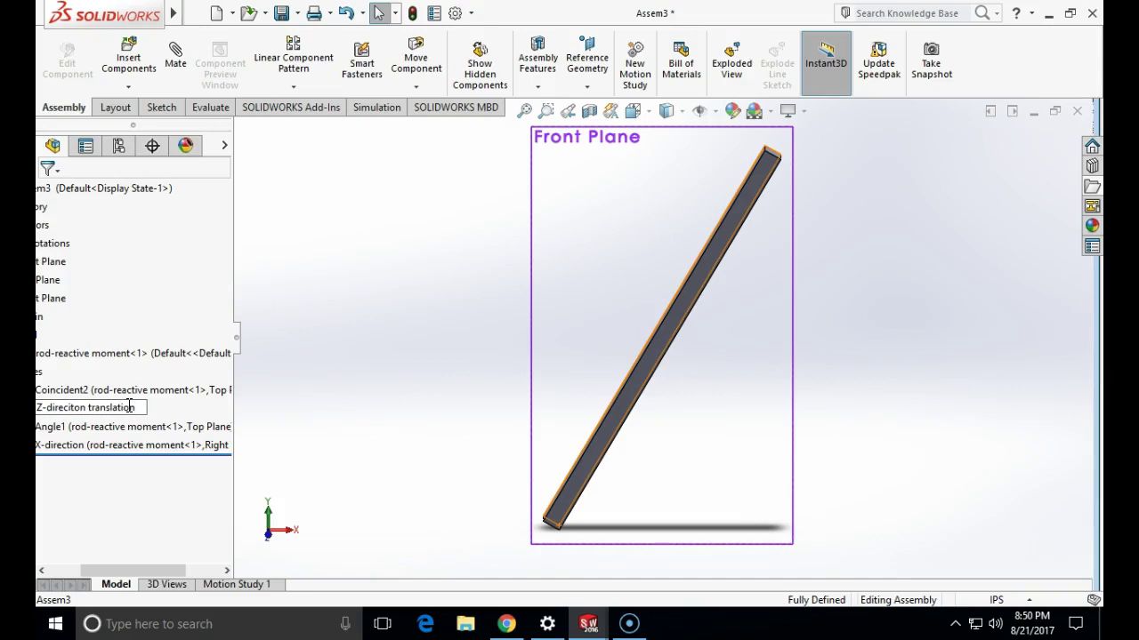
left_click(335, 415)
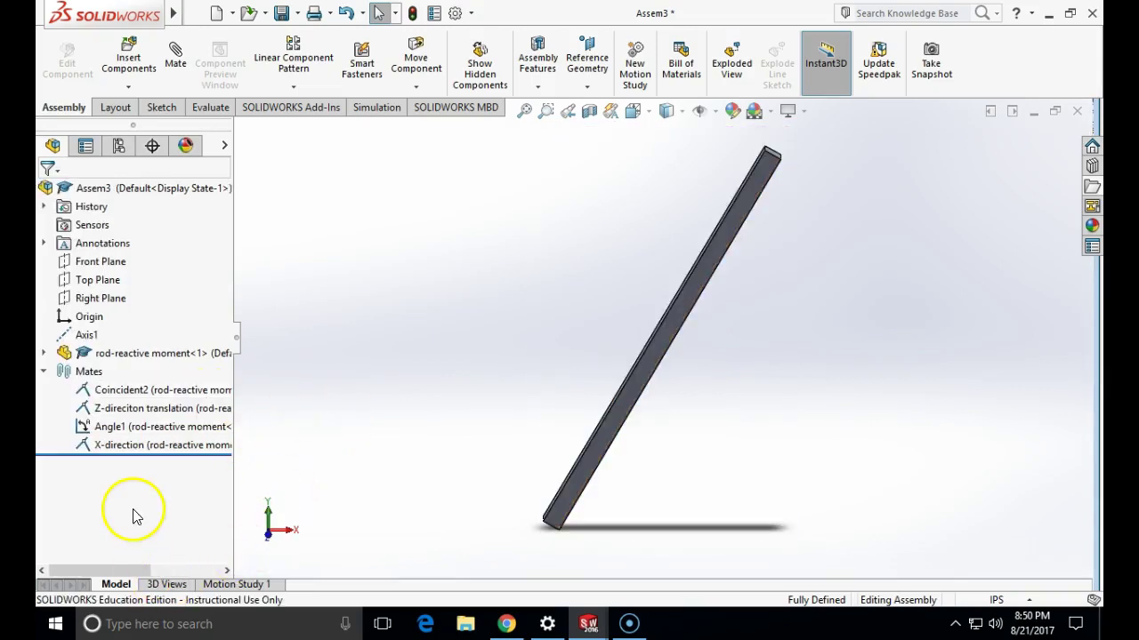
Rename the Coincident2 mate to 'Y-direction translation'.
left_click(132, 394)
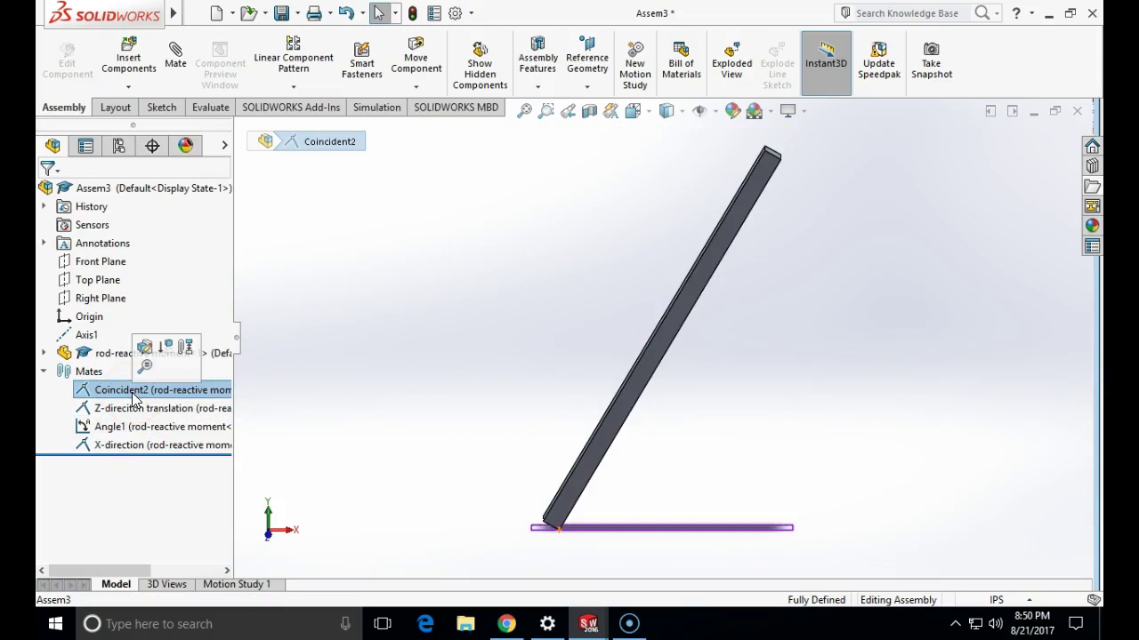
right_click(133, 398)
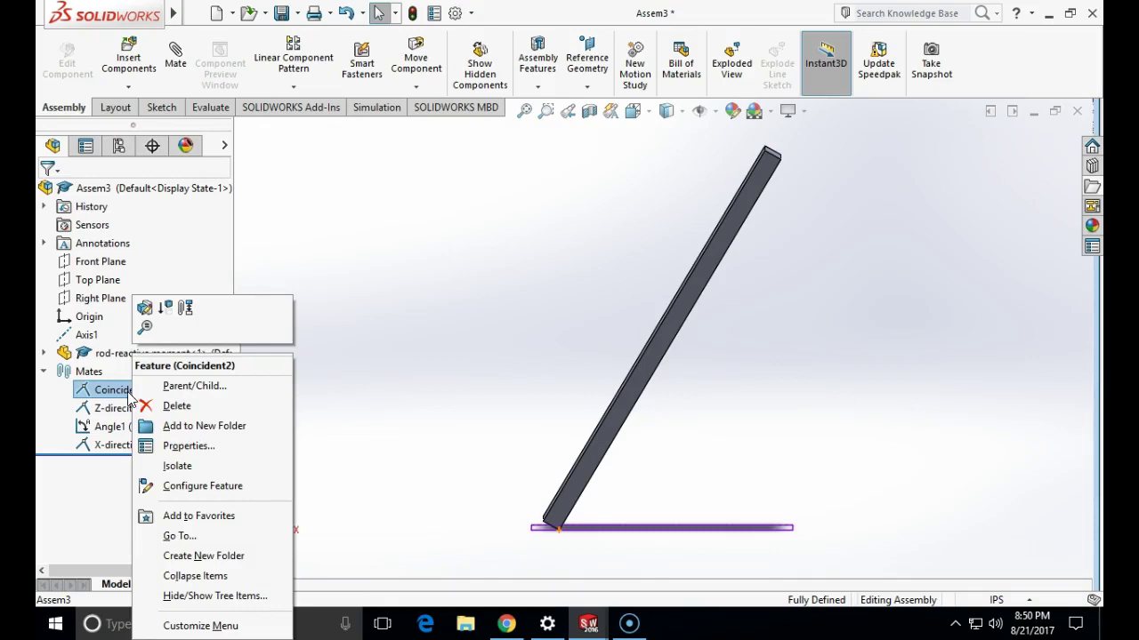
left_click(125, 398)
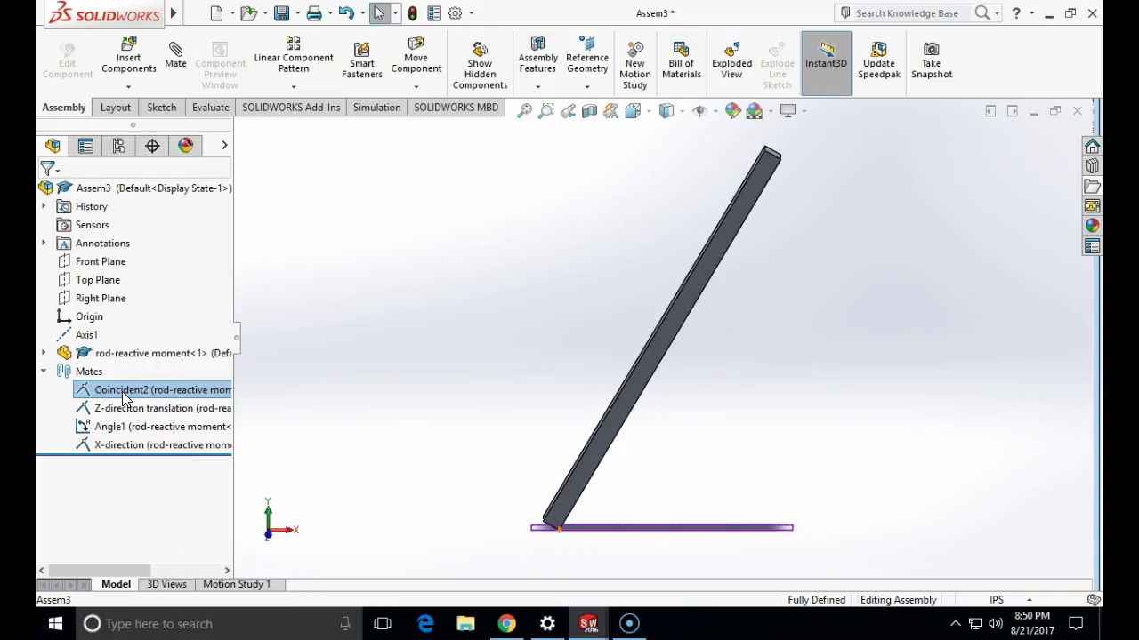
left_click(126, 400)
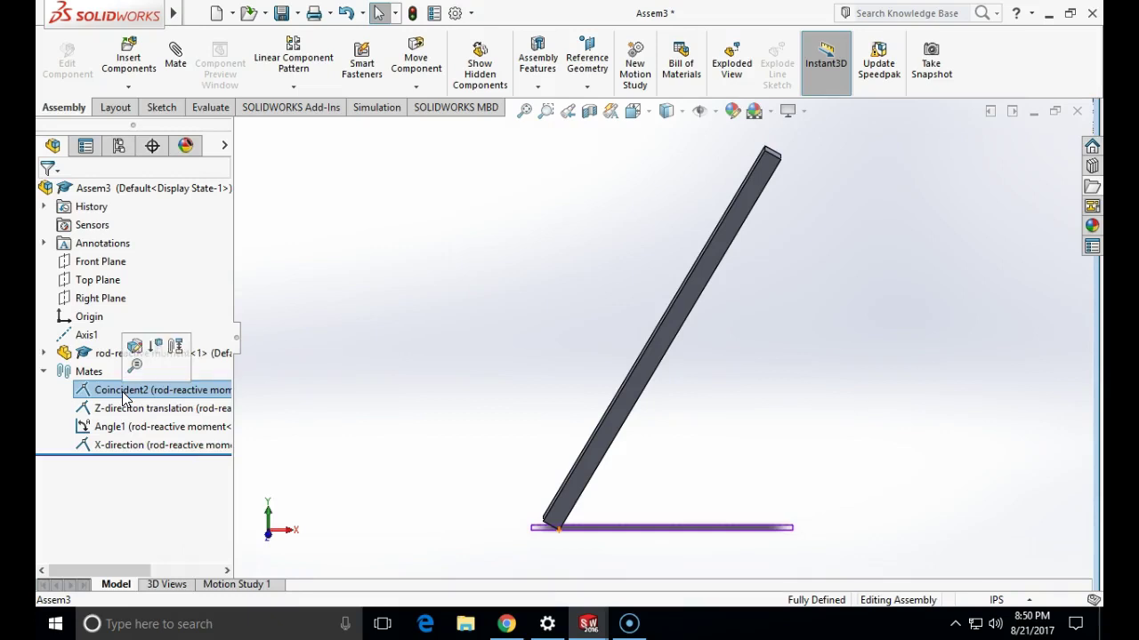
left_click(122, 392)
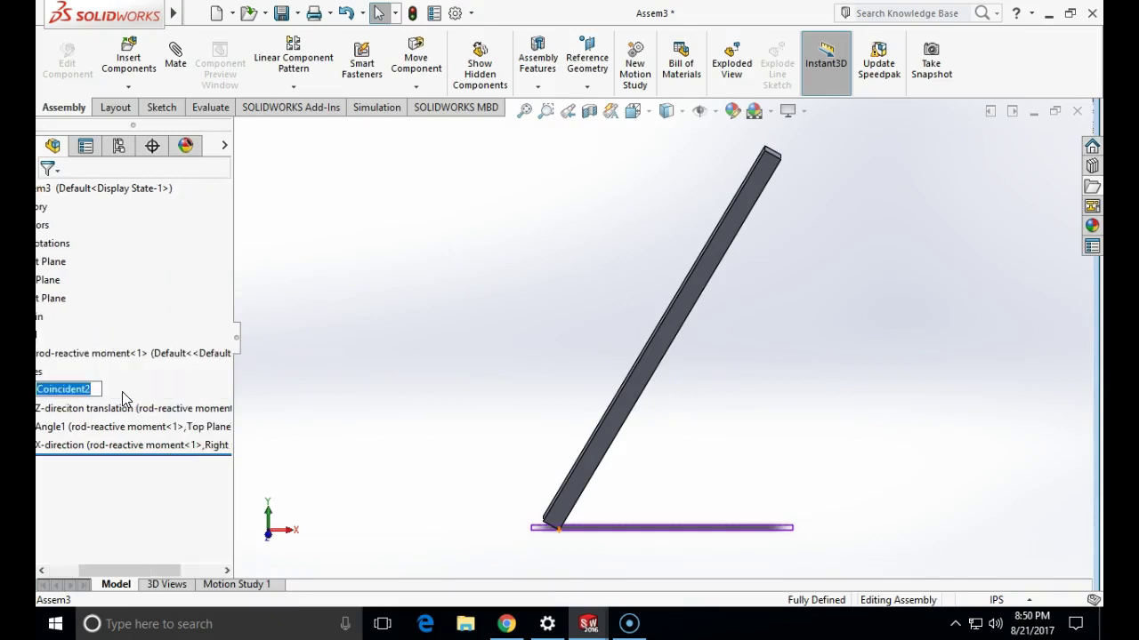
key("BackSpace")
type("Y-directi")
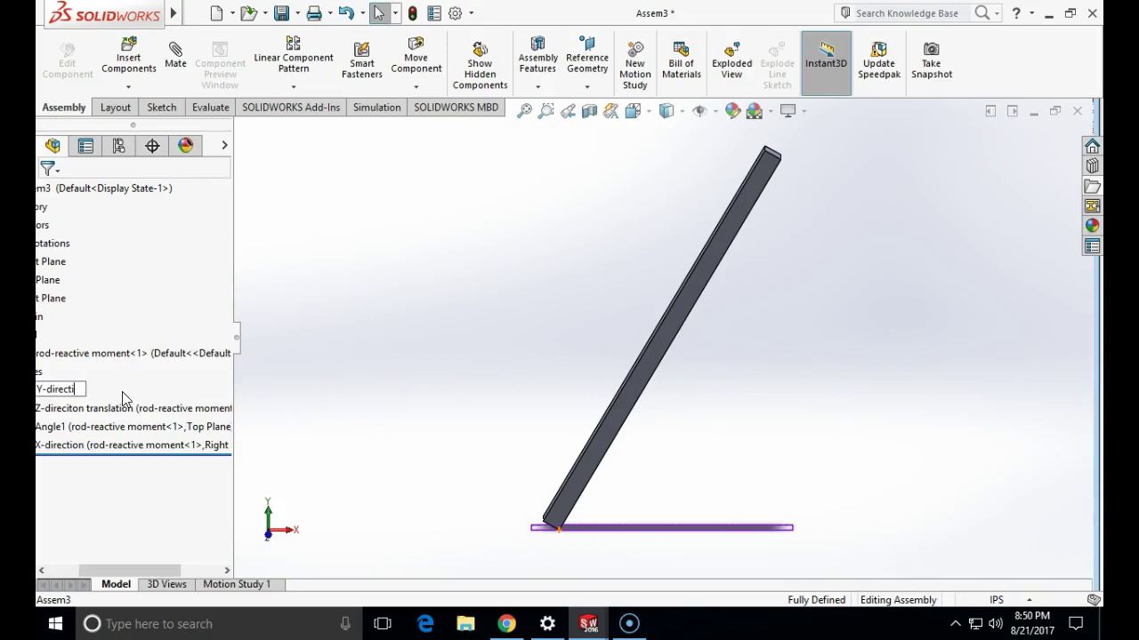
type("on translation")
left_click(260, 368)
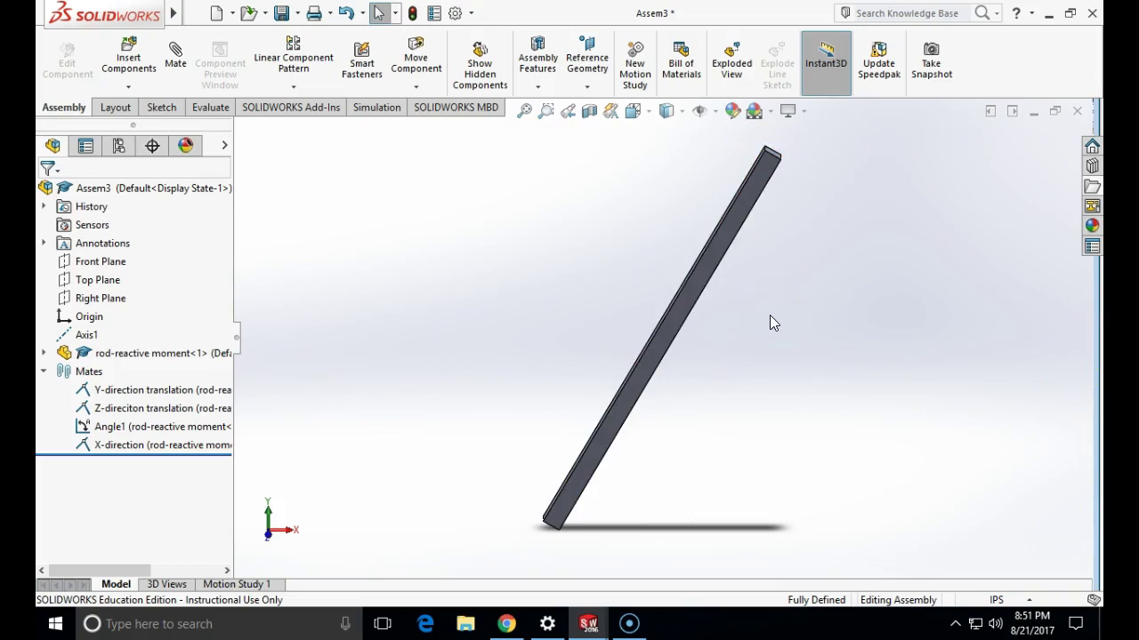
Rename the Angle1 mate to 'Torque-Z'.
left_click(171, 432)
right_click(171, 431)
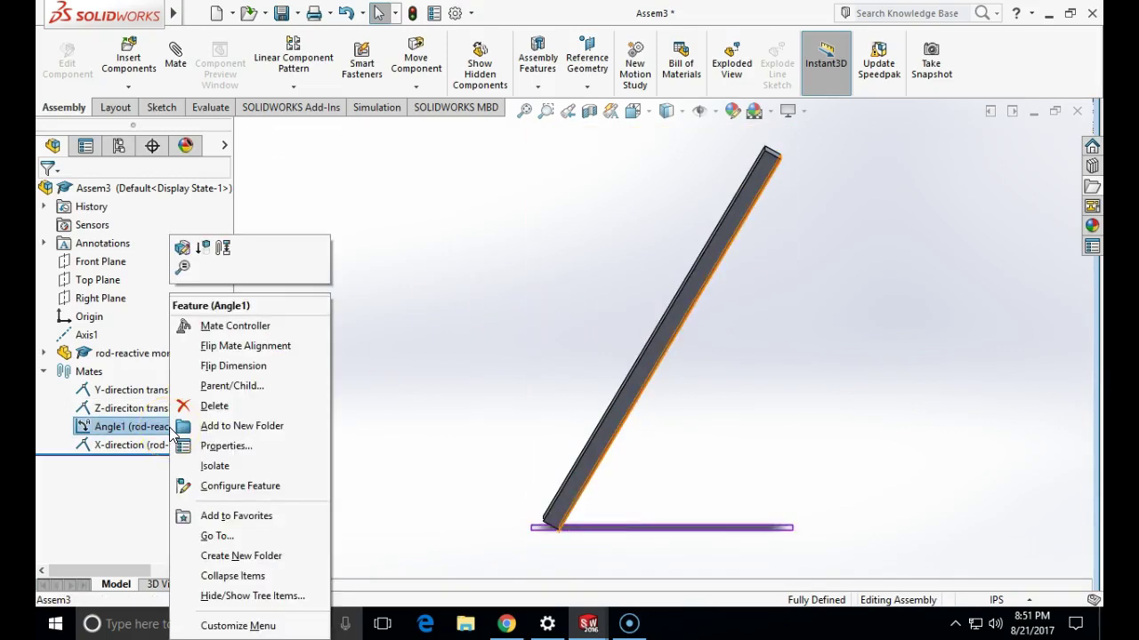
left_click(116, 435)
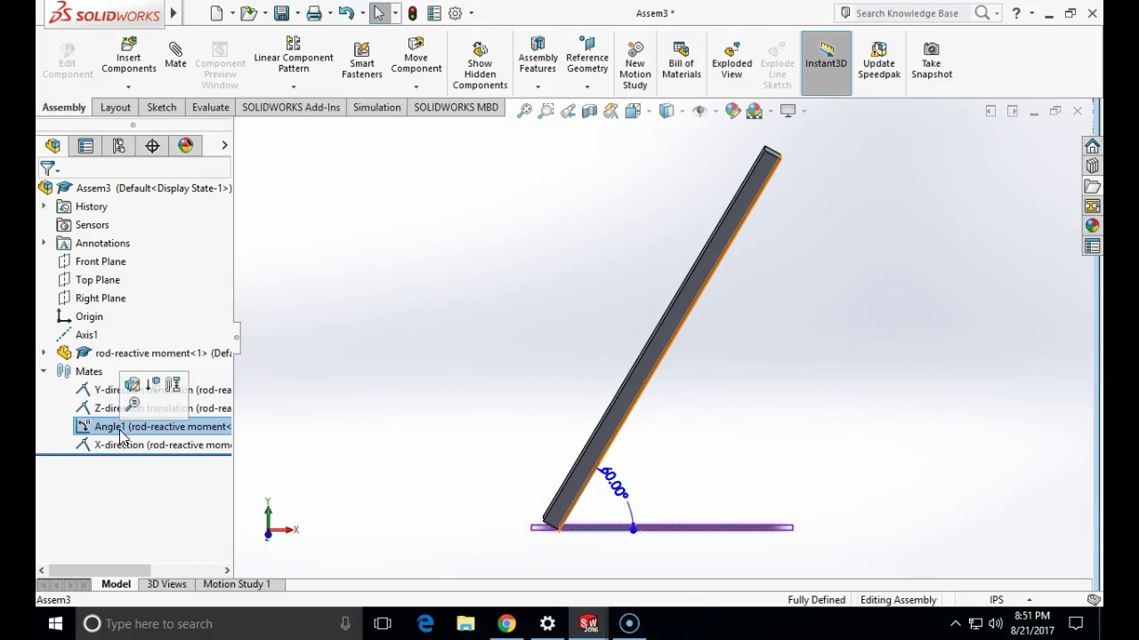
left_click(121, 435)
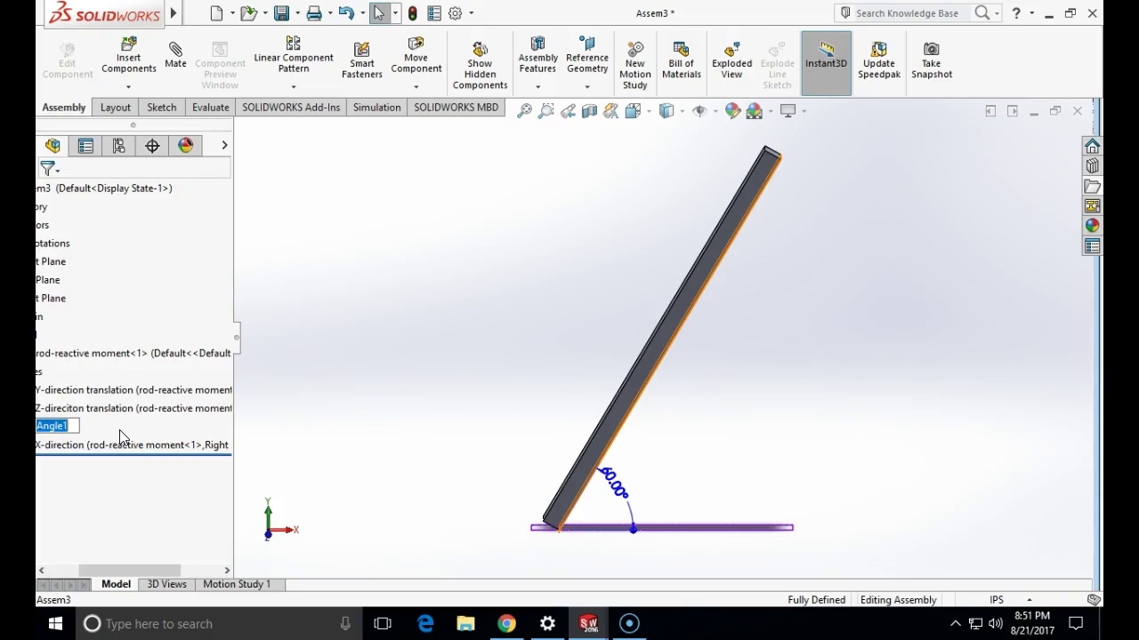
key("BackSpace")
type("Toq")
key("BackSpace")
type("rque-Z")
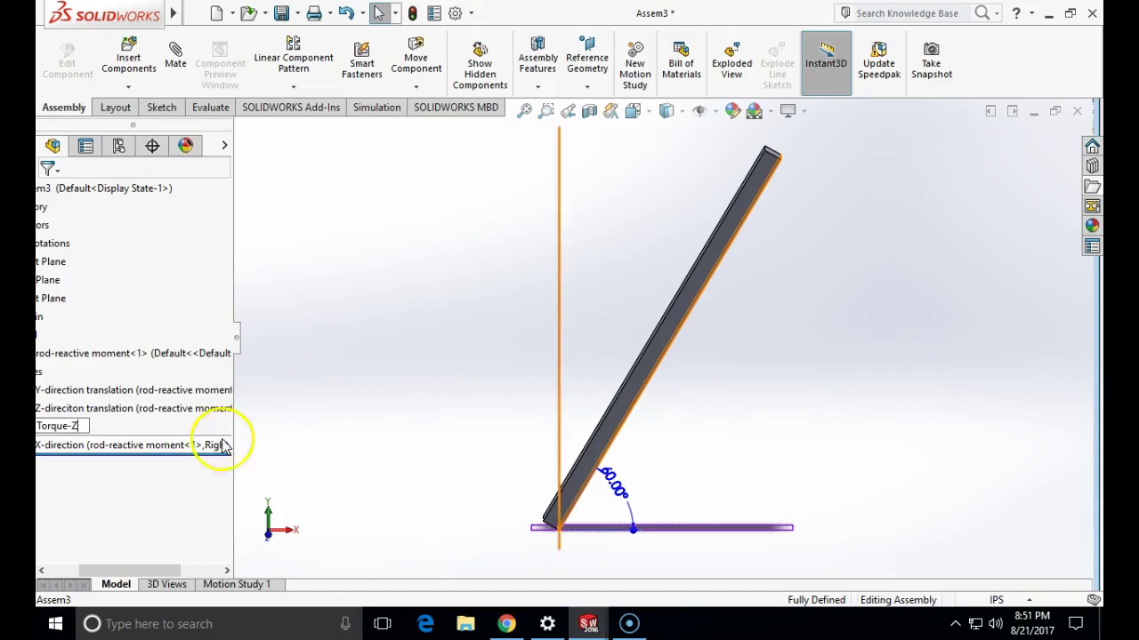
left_click(353, 429)
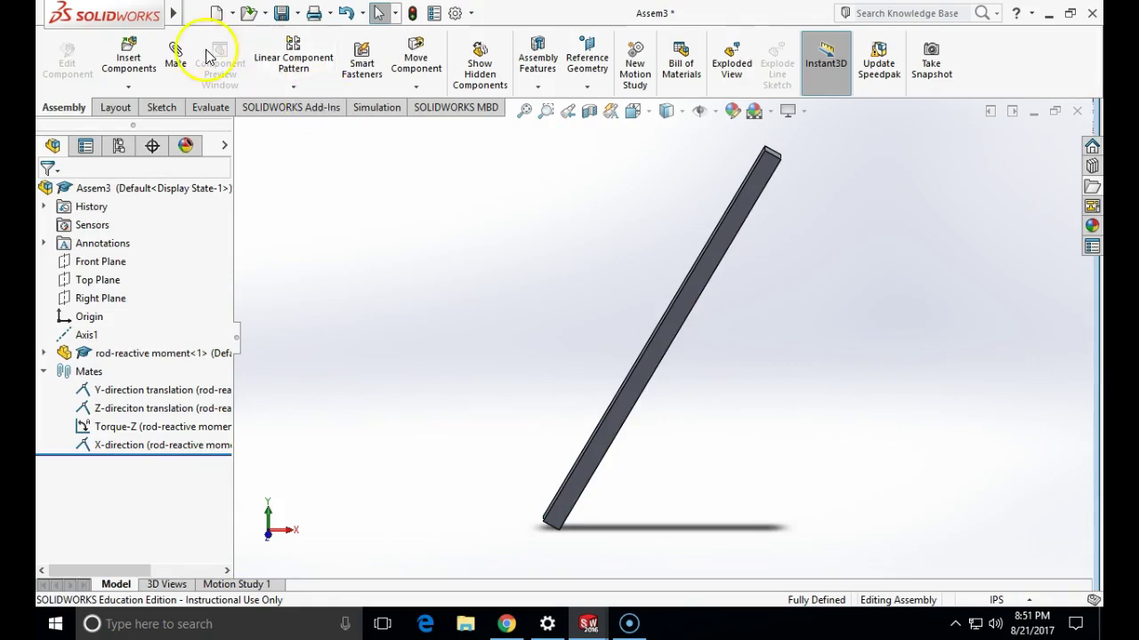
Enable the SOLIDWORKS Motion add-in from Tools > Add-Ins and confirm.
mouse_move(176, 26)
left_click(293, 12)
mouse_move(328, 13)
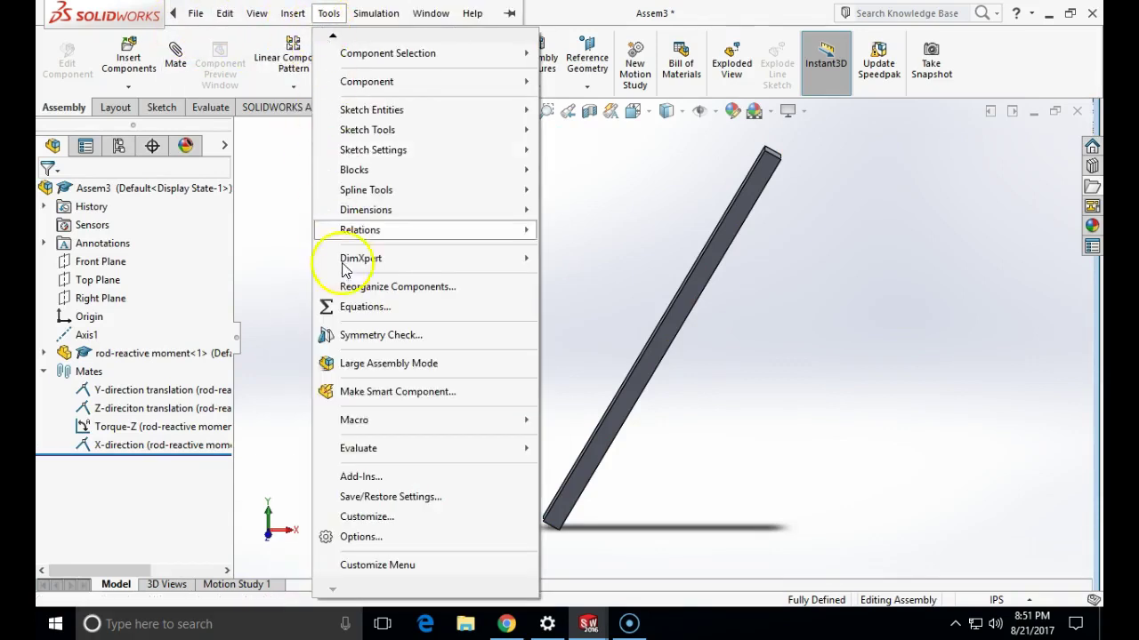
left_click(406, 479)
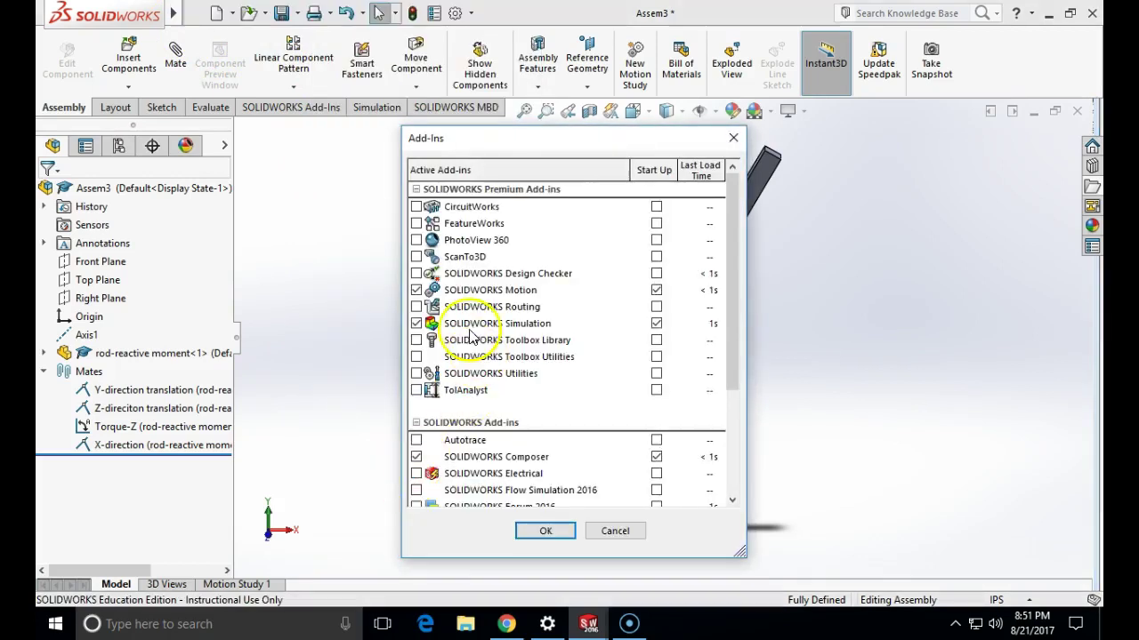
left_click(419, 291)
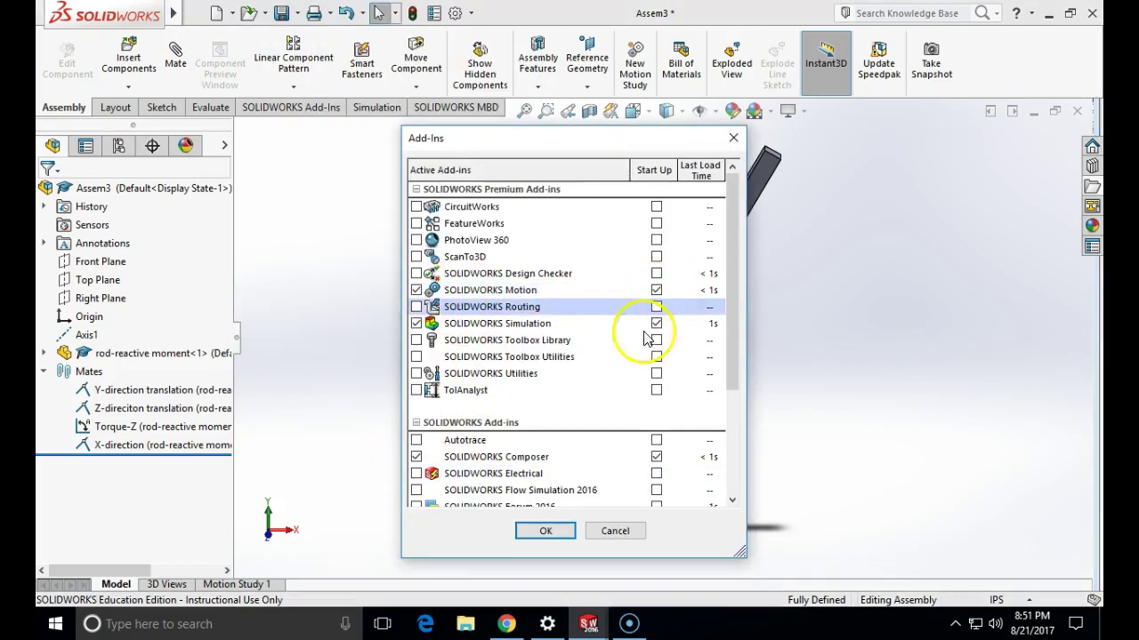
left_click(546, 533)
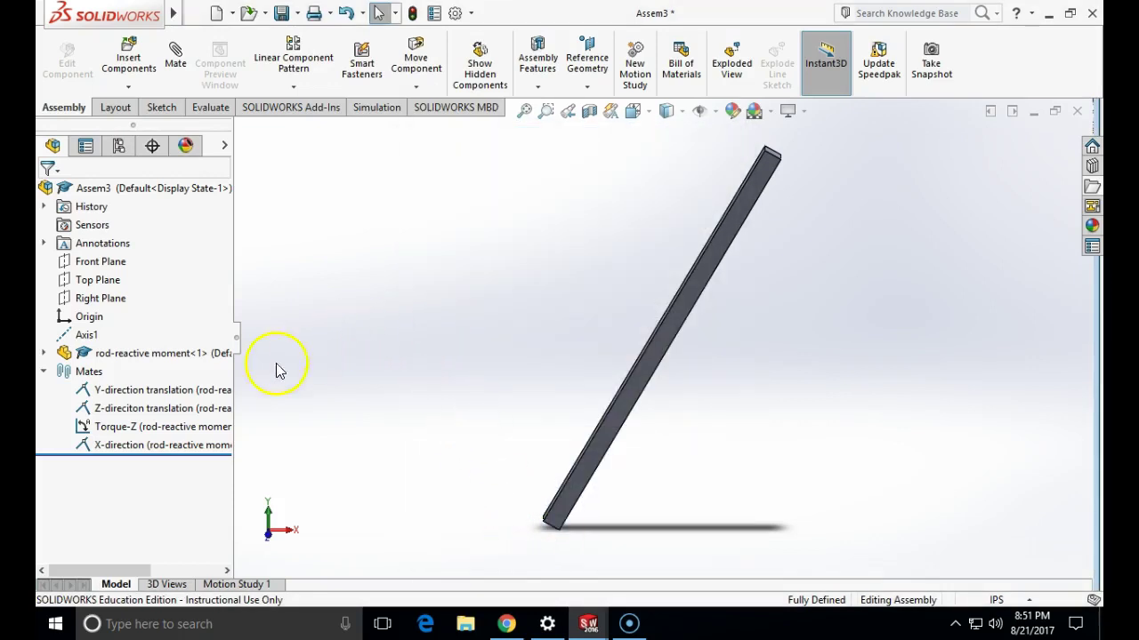
In Motion Study 1, start a new force applied at the rod's top corner vertex.
left_click(235, 584)
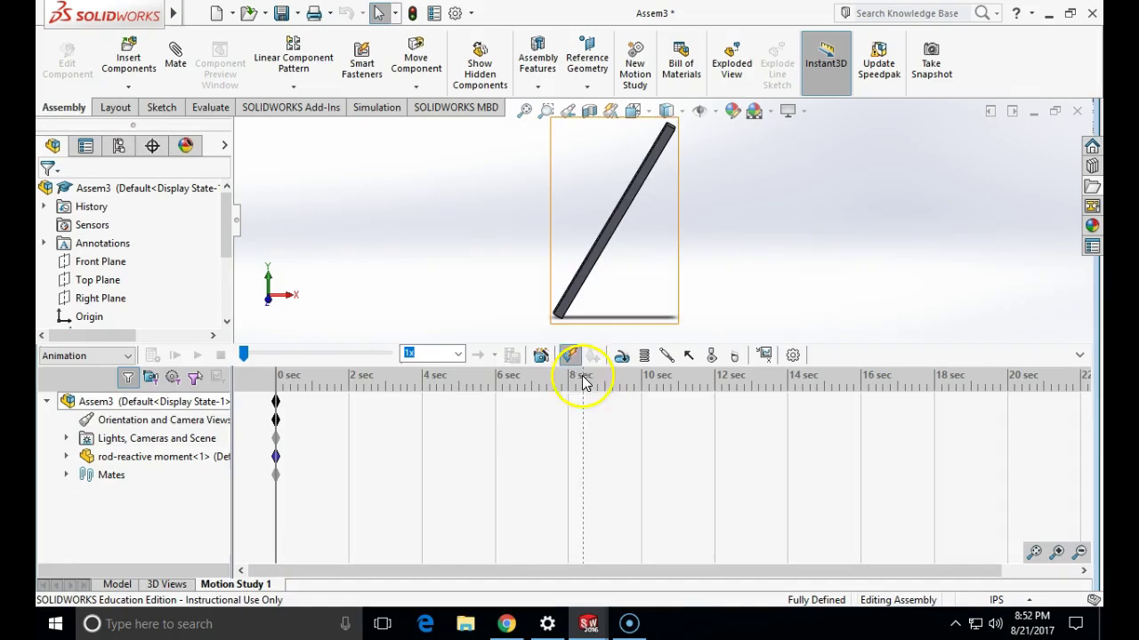
left_click(690, 356)
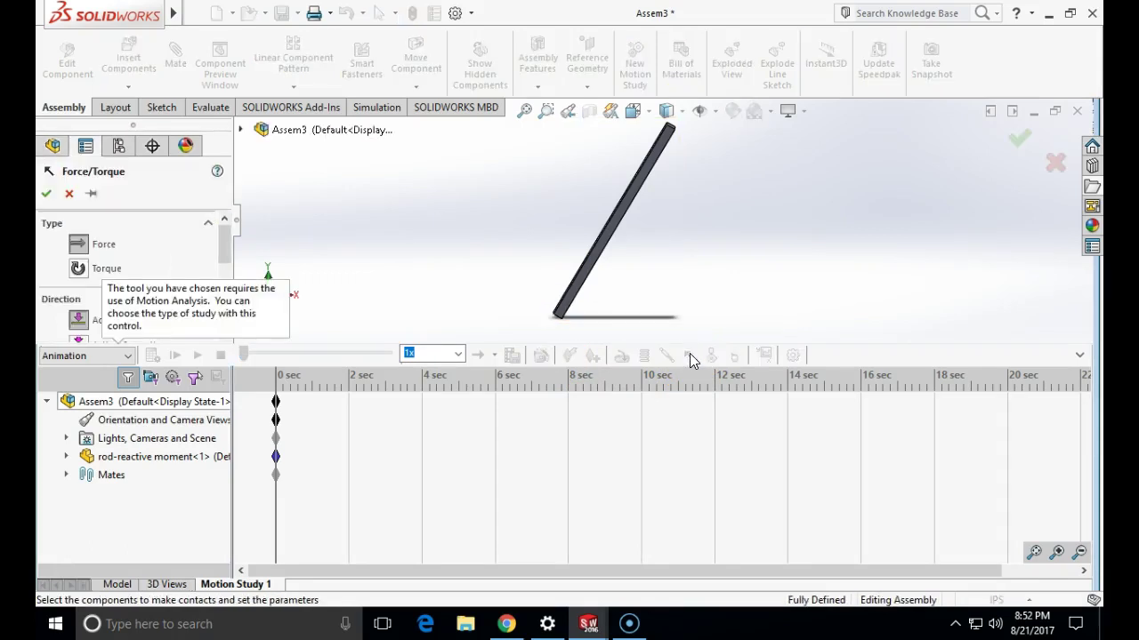
scroll(702, 156, "down", 2)
scroll(650, 150, "down", 5)
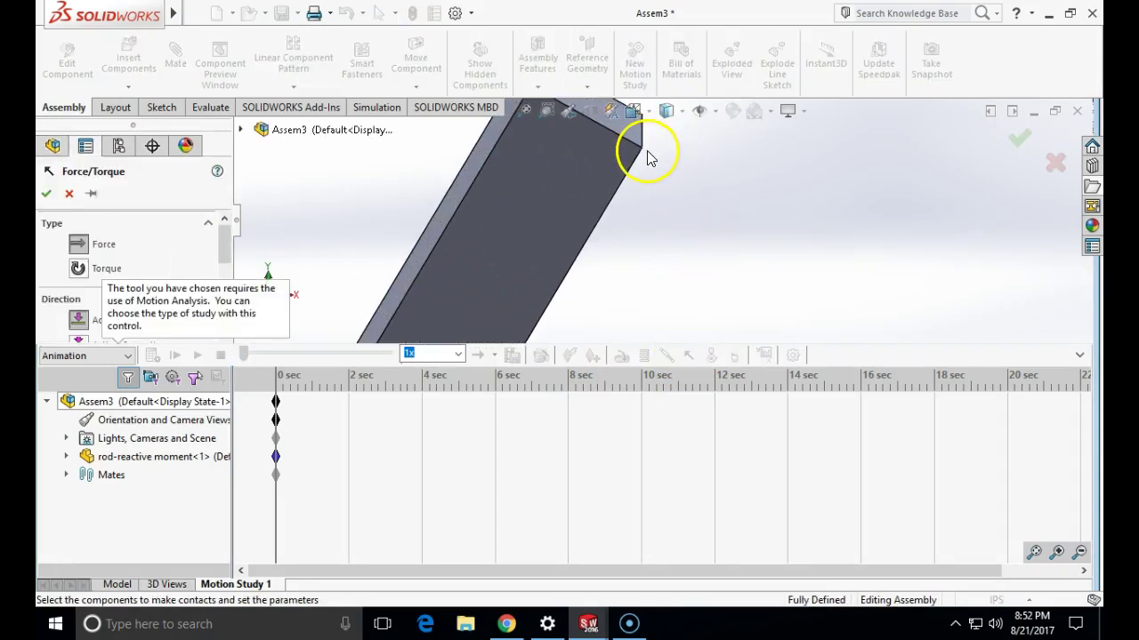
left_click(642, 150)
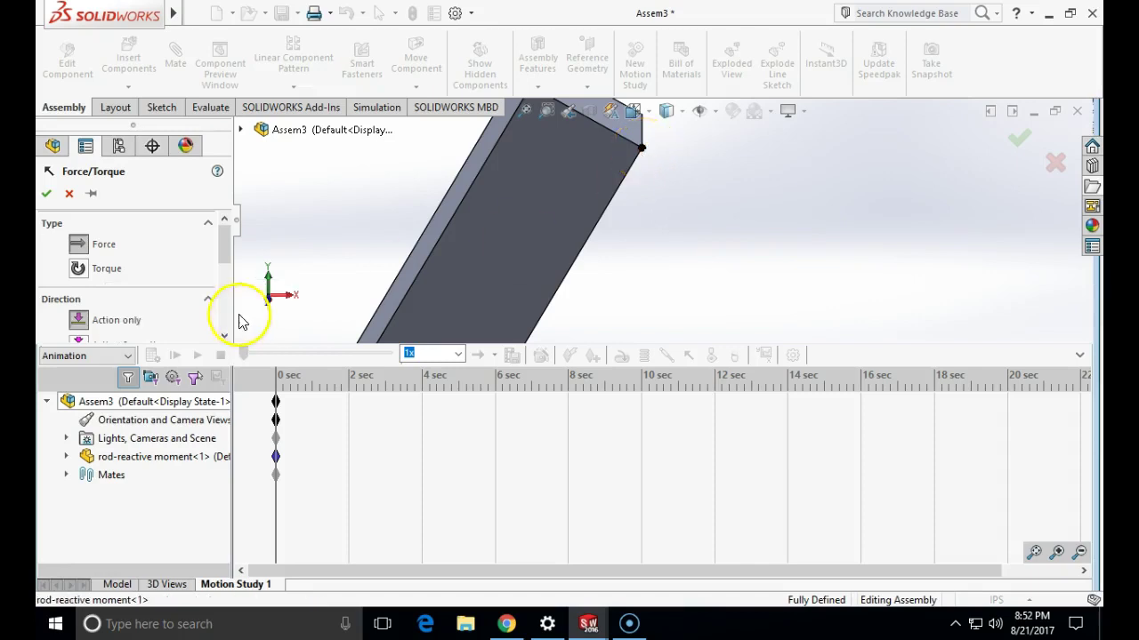
left_click_drag(224, 242, 227, 285)
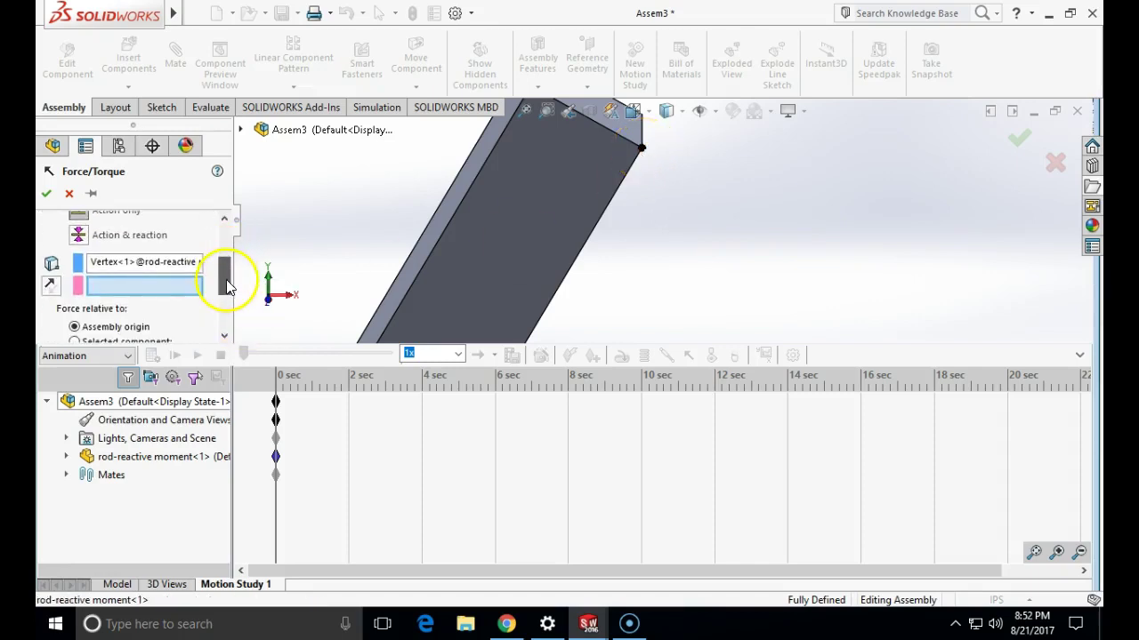
Direct the force along Axis1 and set it to a constant 100 lbf.
left_click(243, 134)
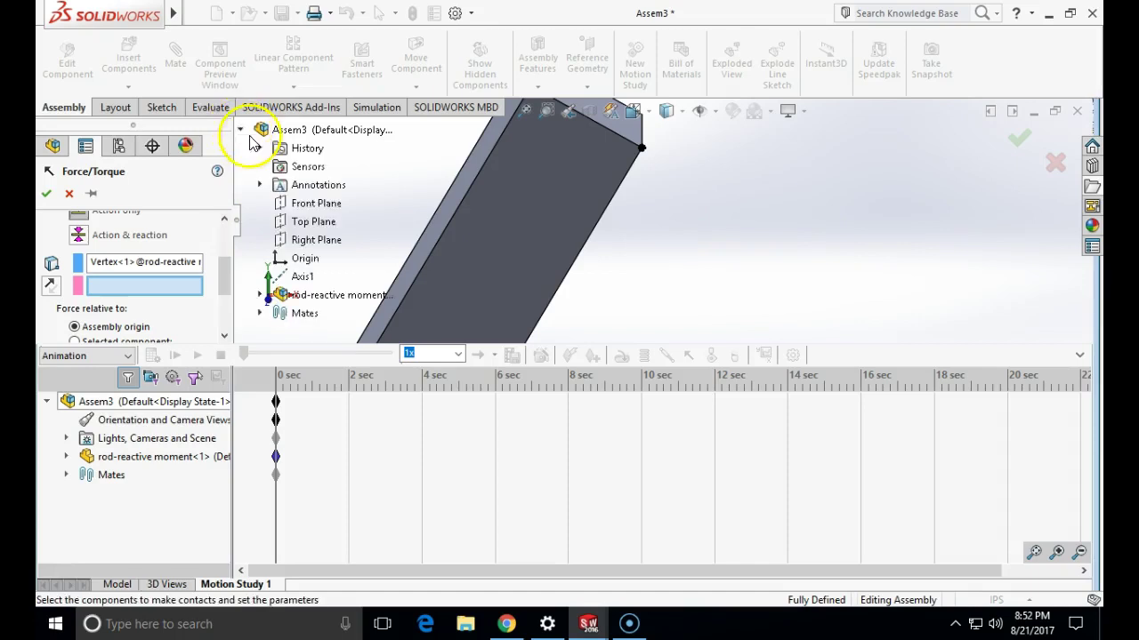
left_click(295, 277)
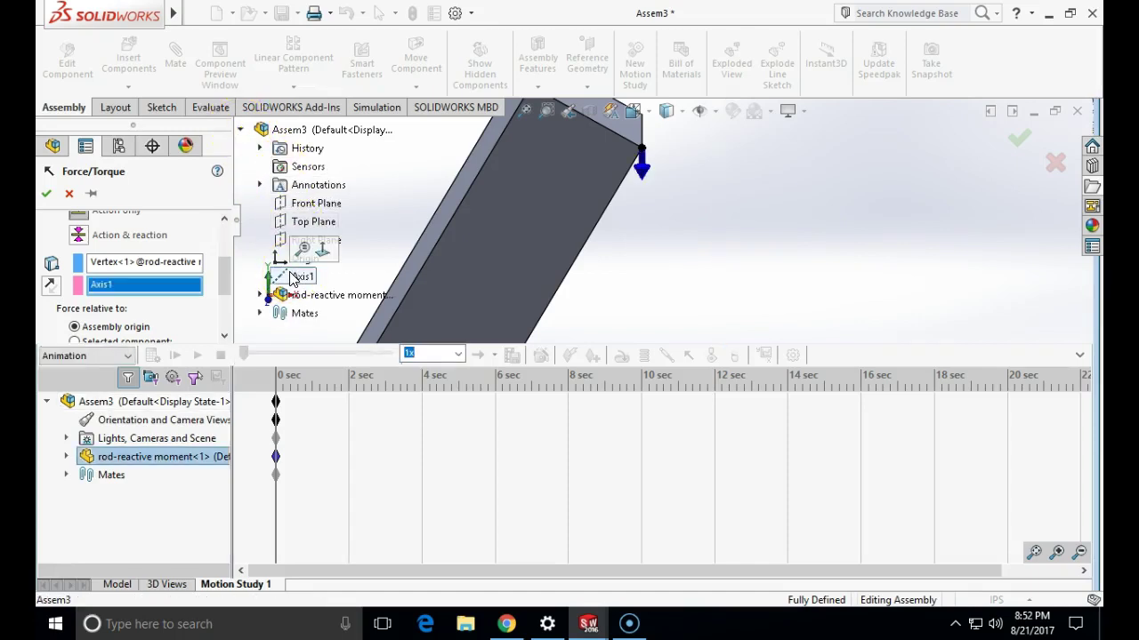
left_click(642, 158)
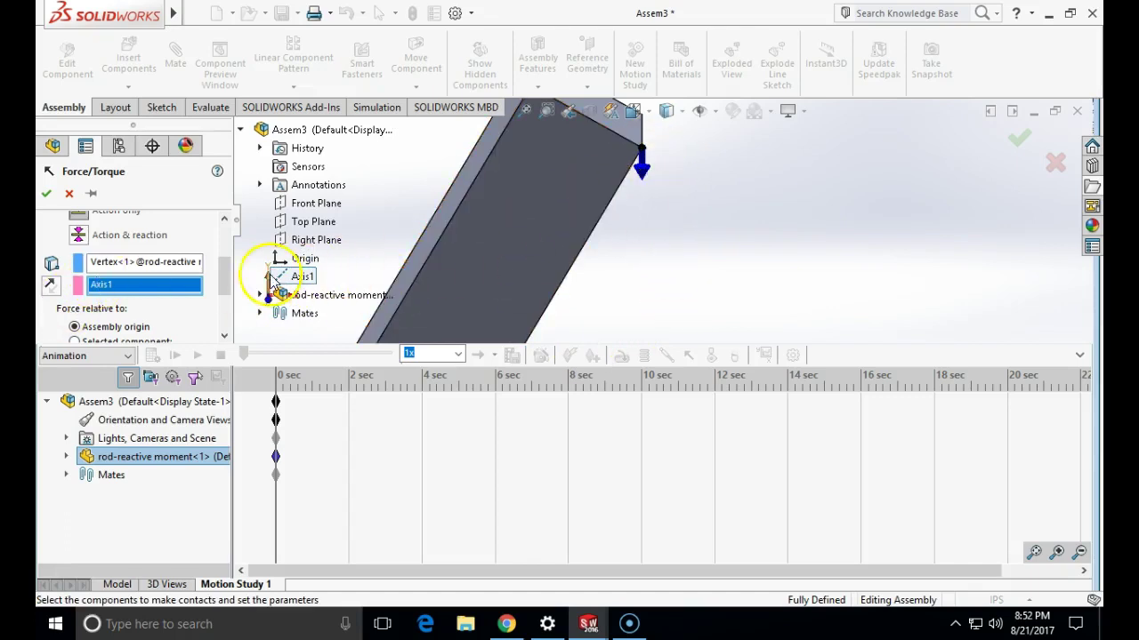
scroll(226, 305, "down", 4)
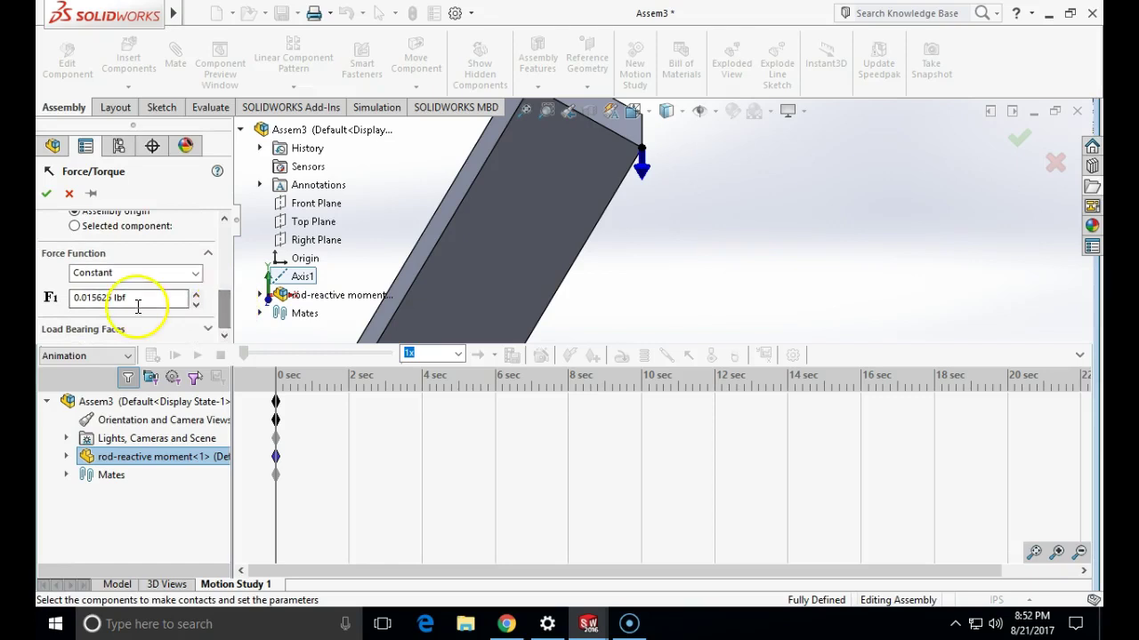
left_click_drag(138, 306, 69, 286)
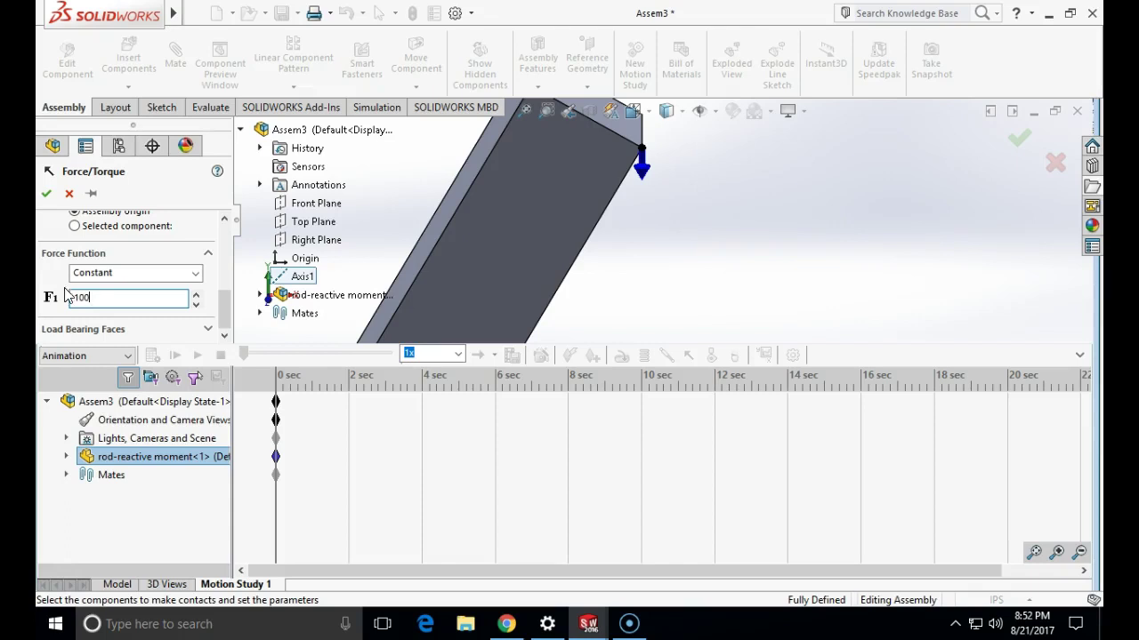
left_click(57, 222)
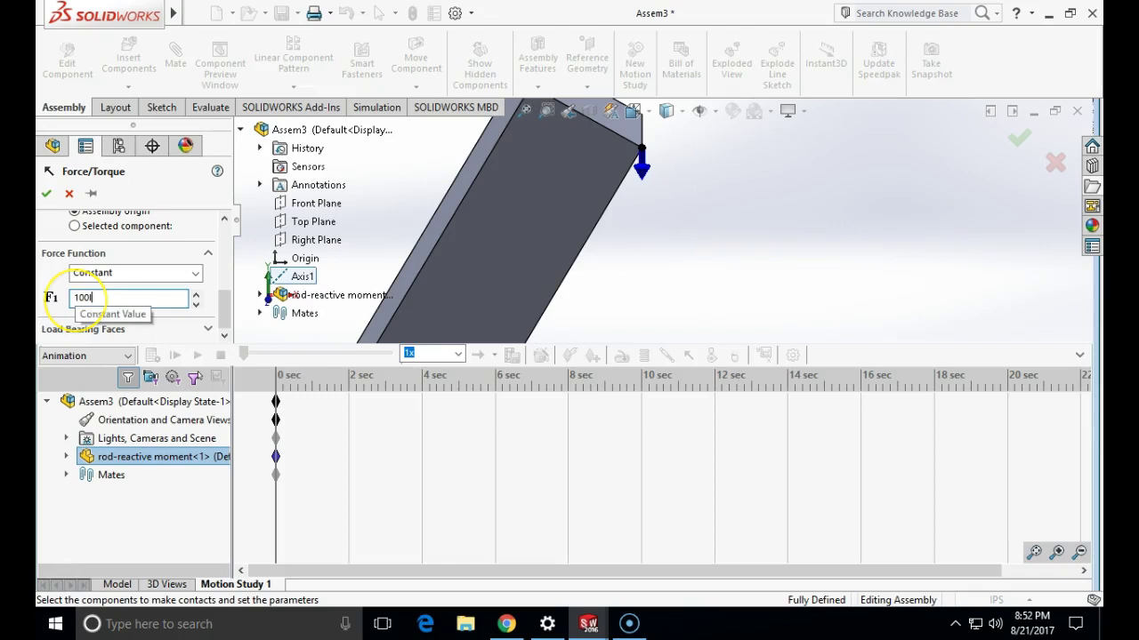
key("Return")
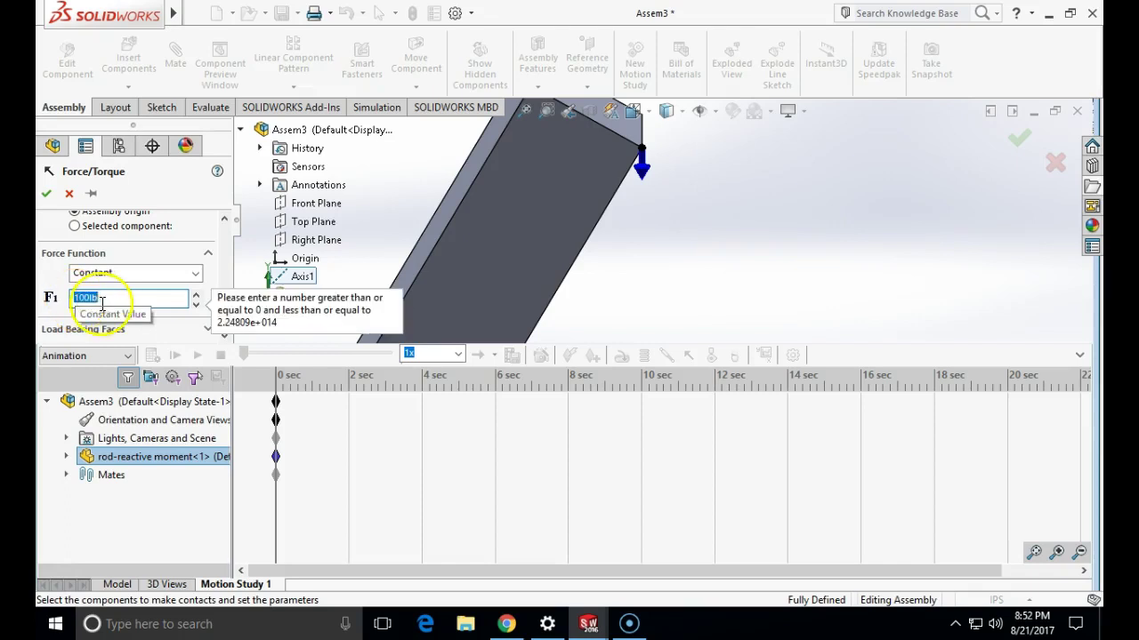
left_click(105, 303)
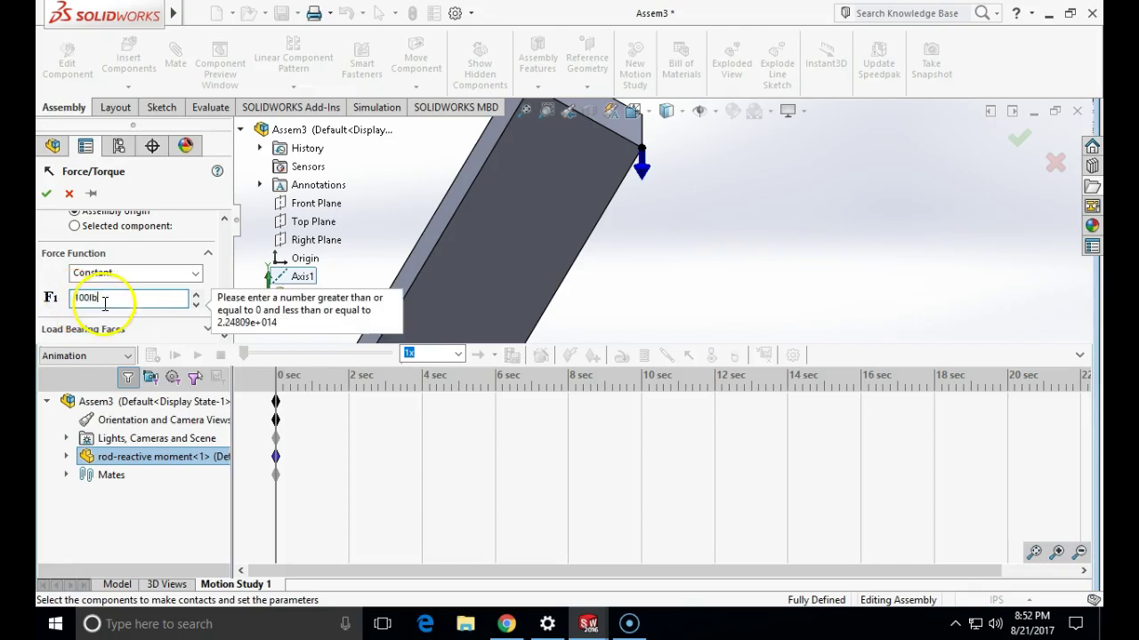
left_click(48, 196)
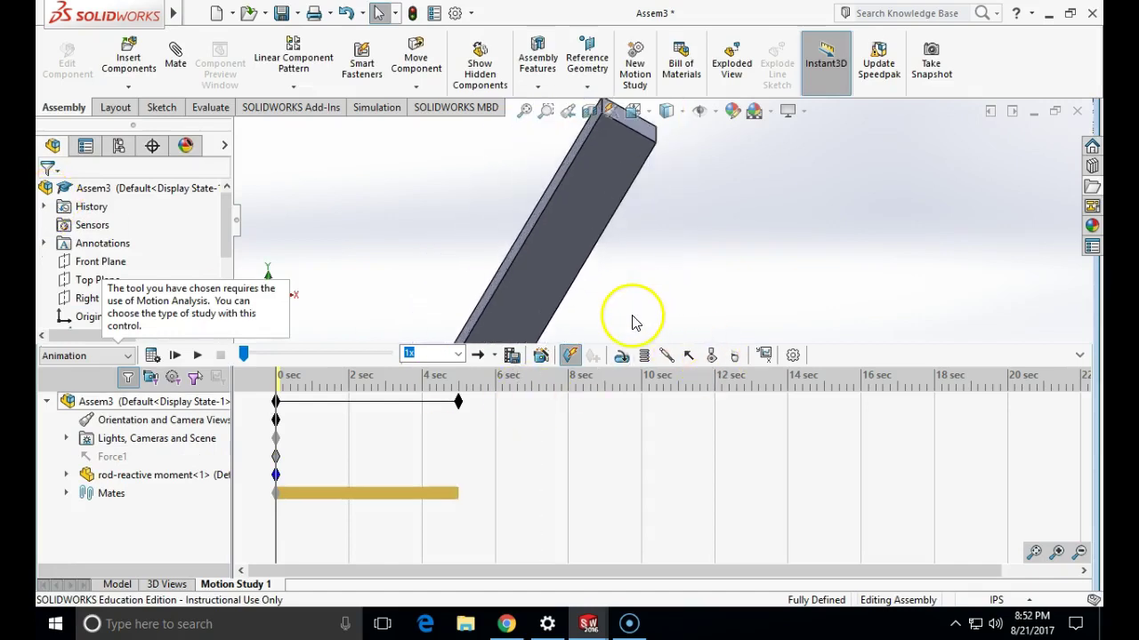
Switch to the Front view and calculate Motion Study 1 over 5 seconds.
left_click(650, 119)
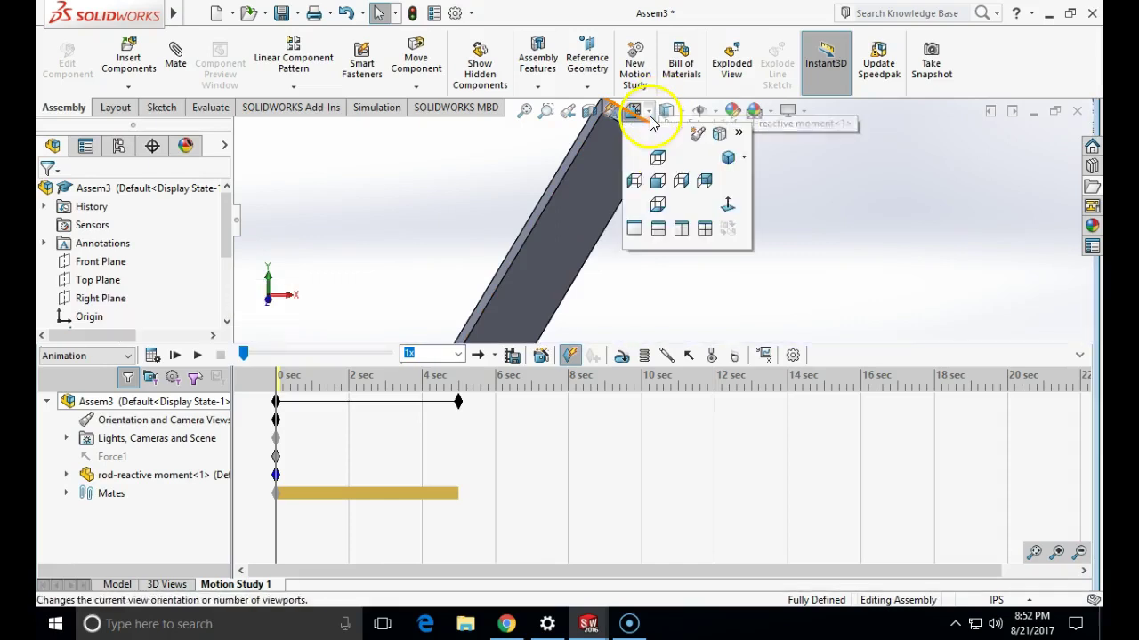
left_click(658, 182)
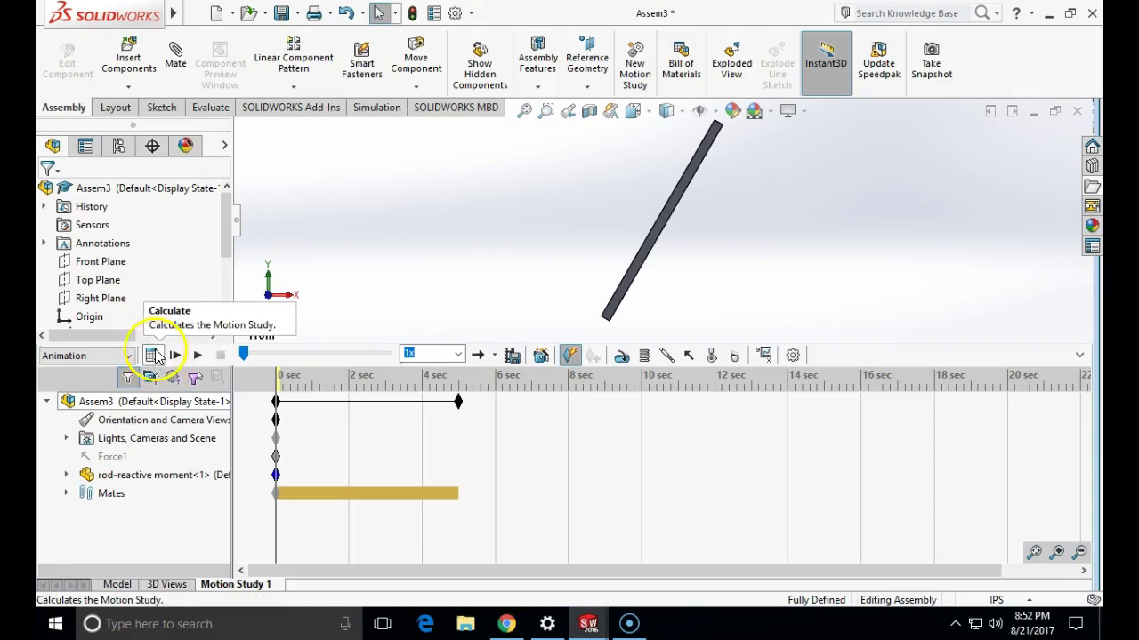
left_click(152, 355)
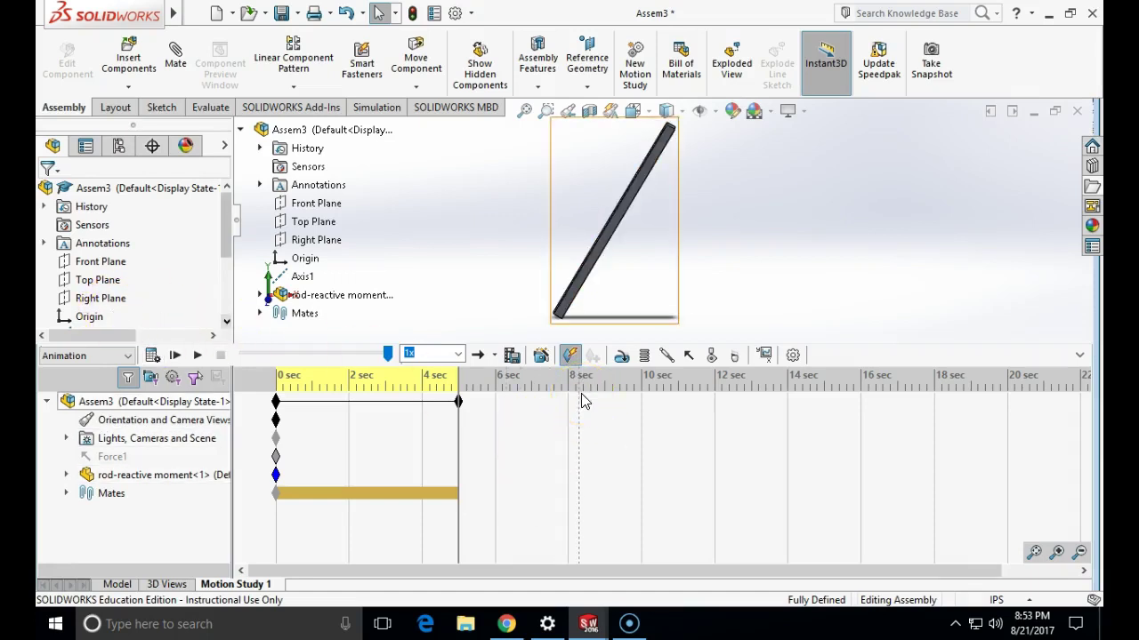
Expand Mates, change the study type to Motion Analysis, recalculate, and start a results plot.
left_click(260, 314)
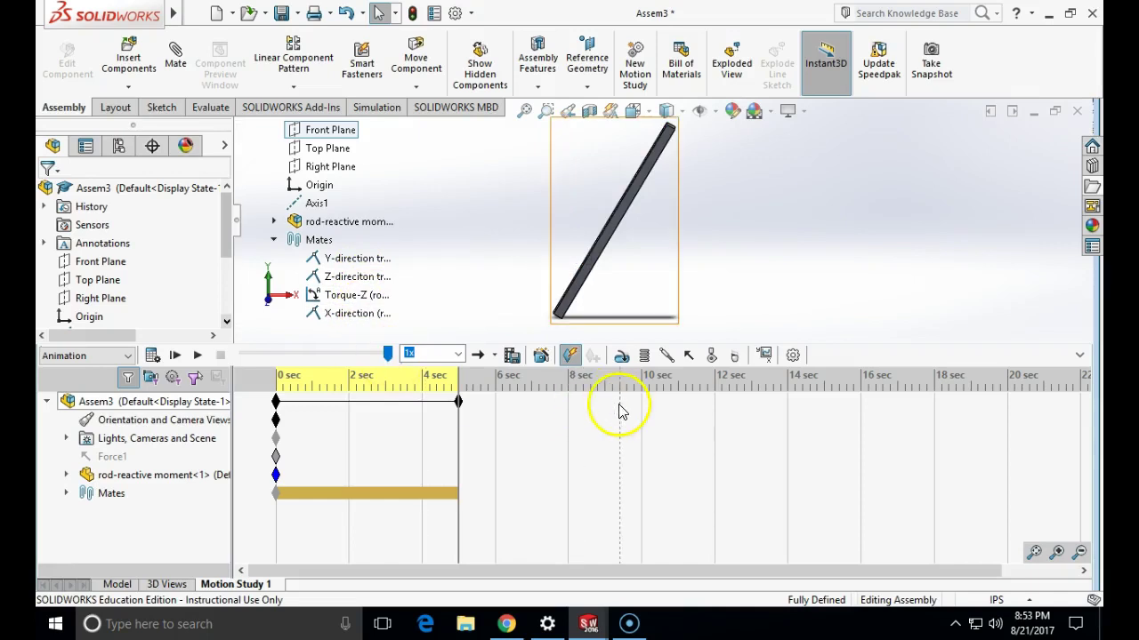
left_click(766, 357)
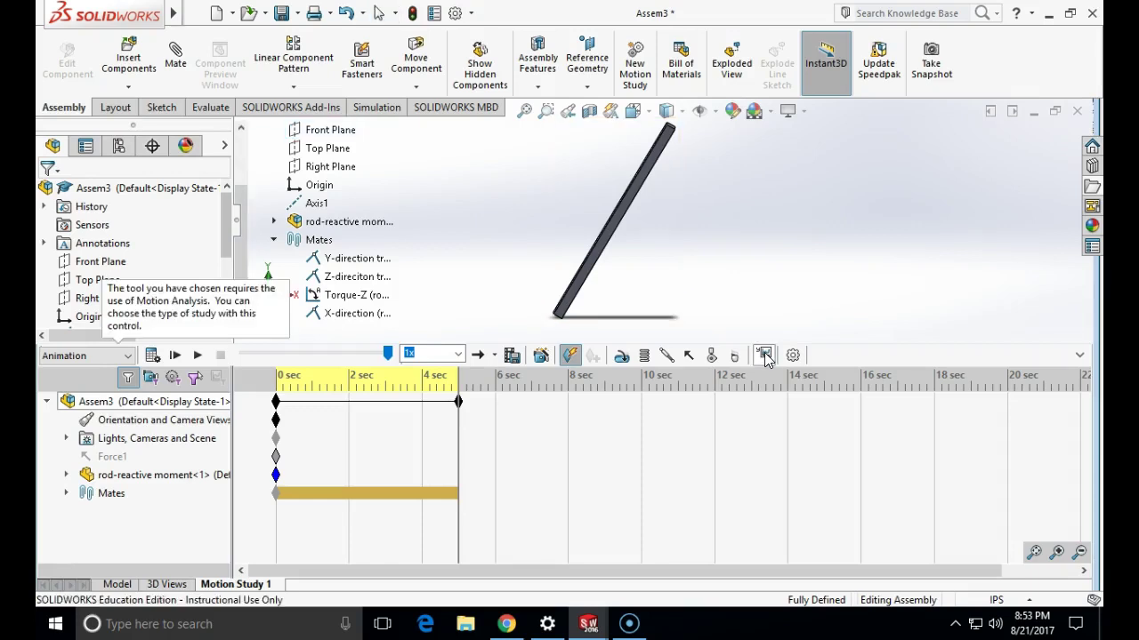
left_click(126, 357)
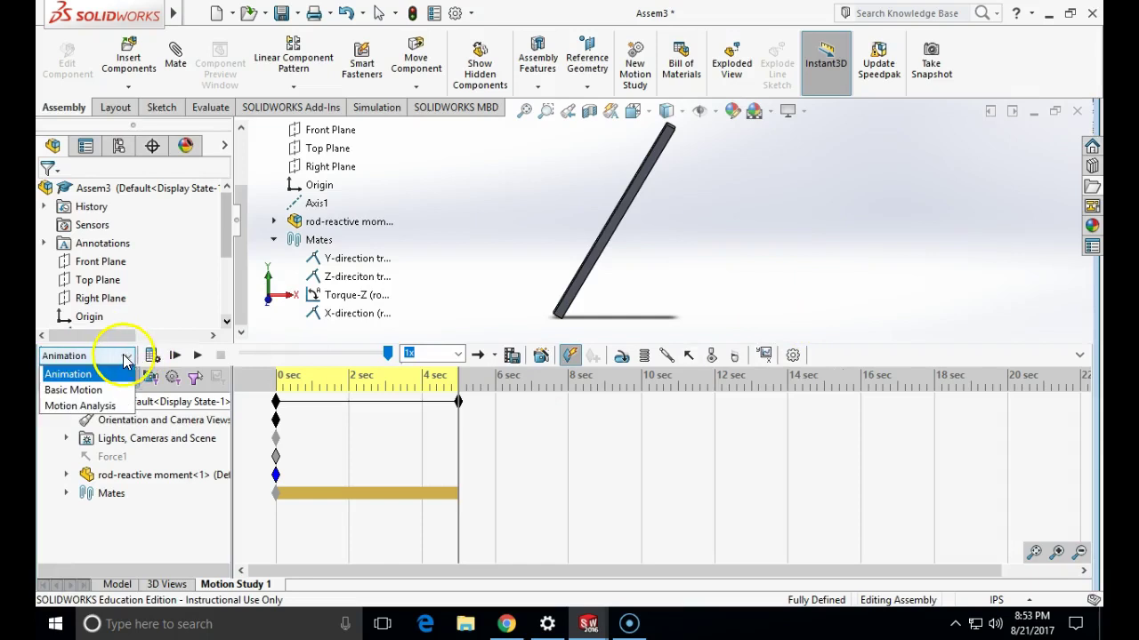
left_click(78, 406)
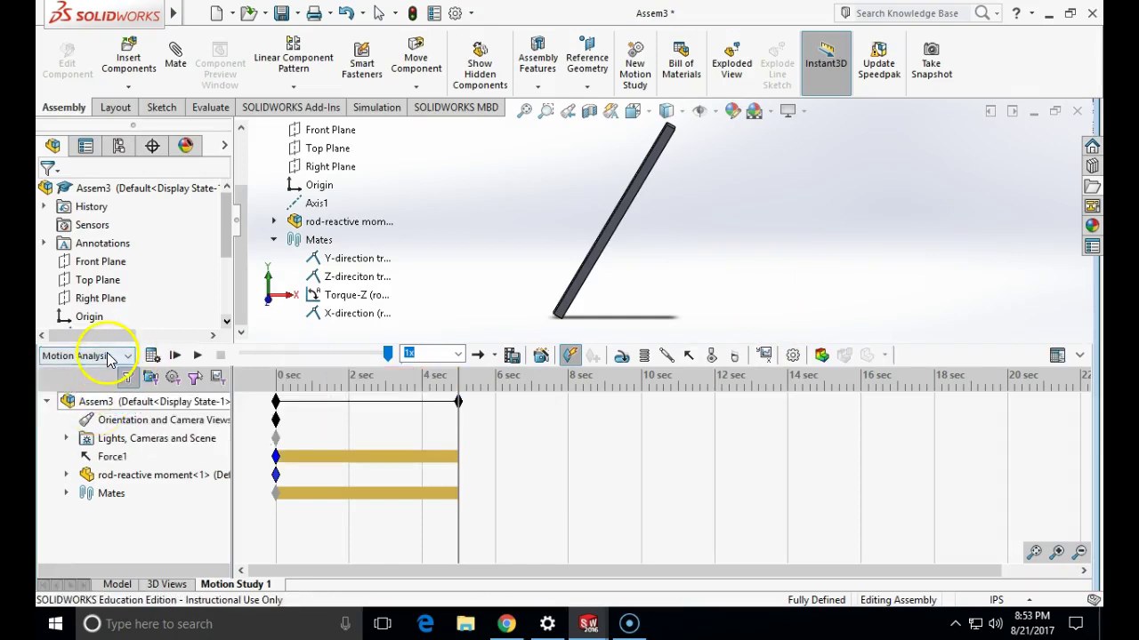
left_click(153, 355)
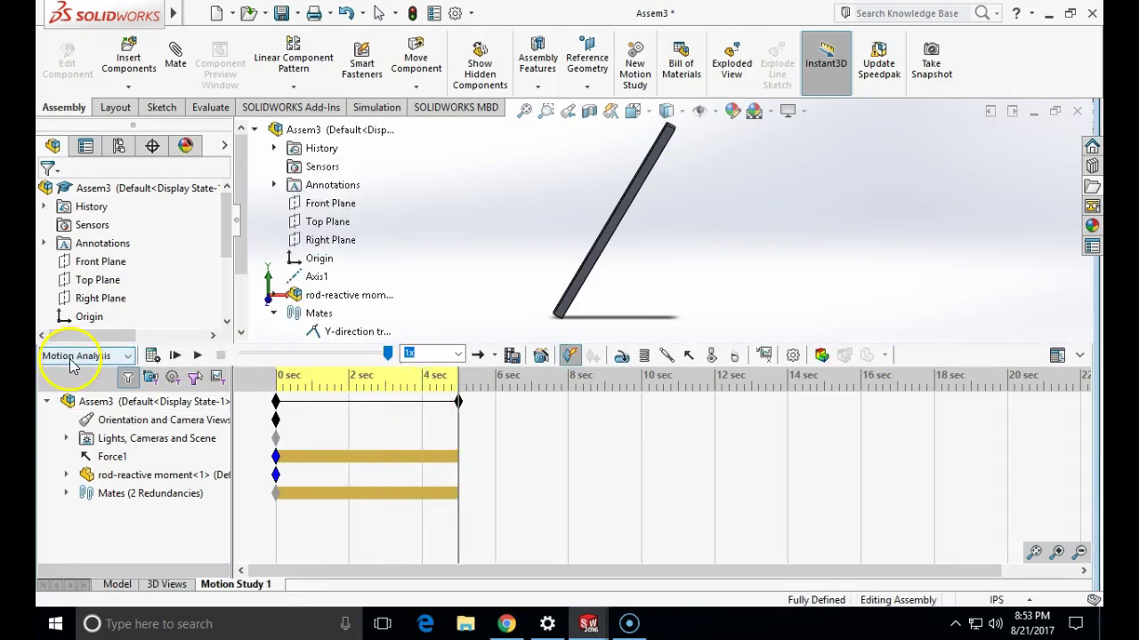
left_click(765, 355)
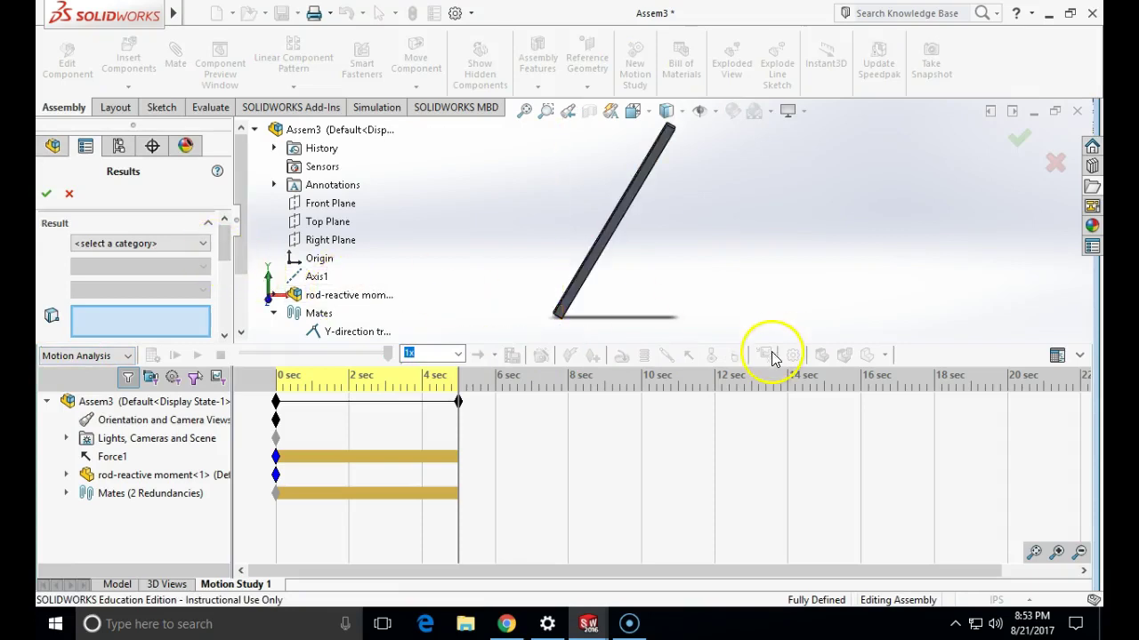
Plot Forces > Reaction Moment > Magnitude for the Torque-Z mate, declining bushings.
left_click(202, 244)
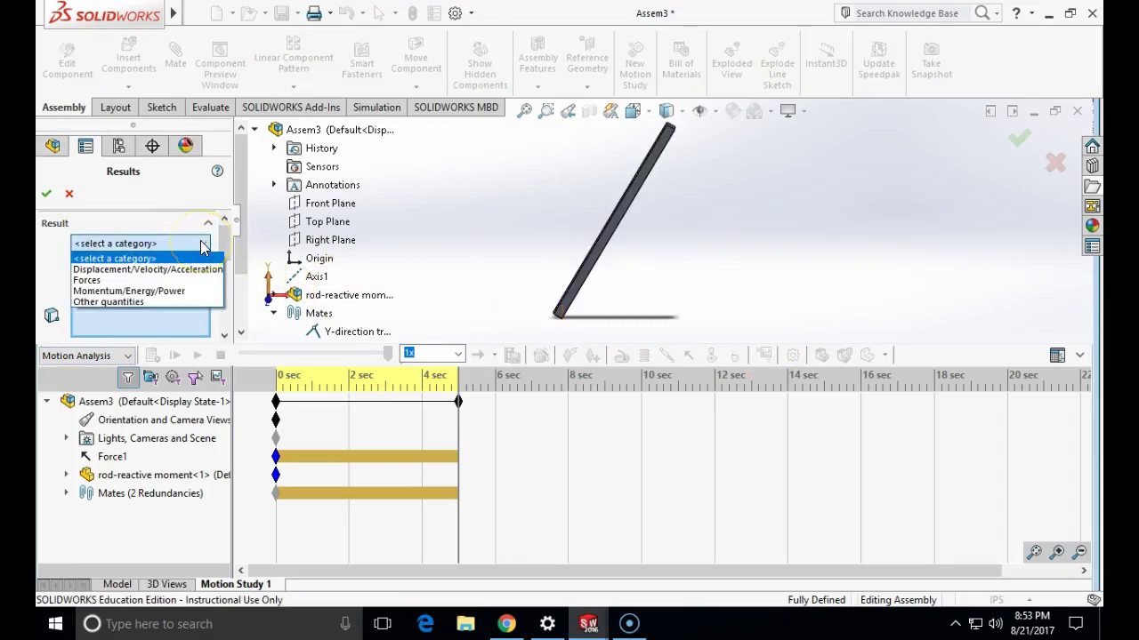
left_click(182, 279)
left_click(191, 266)
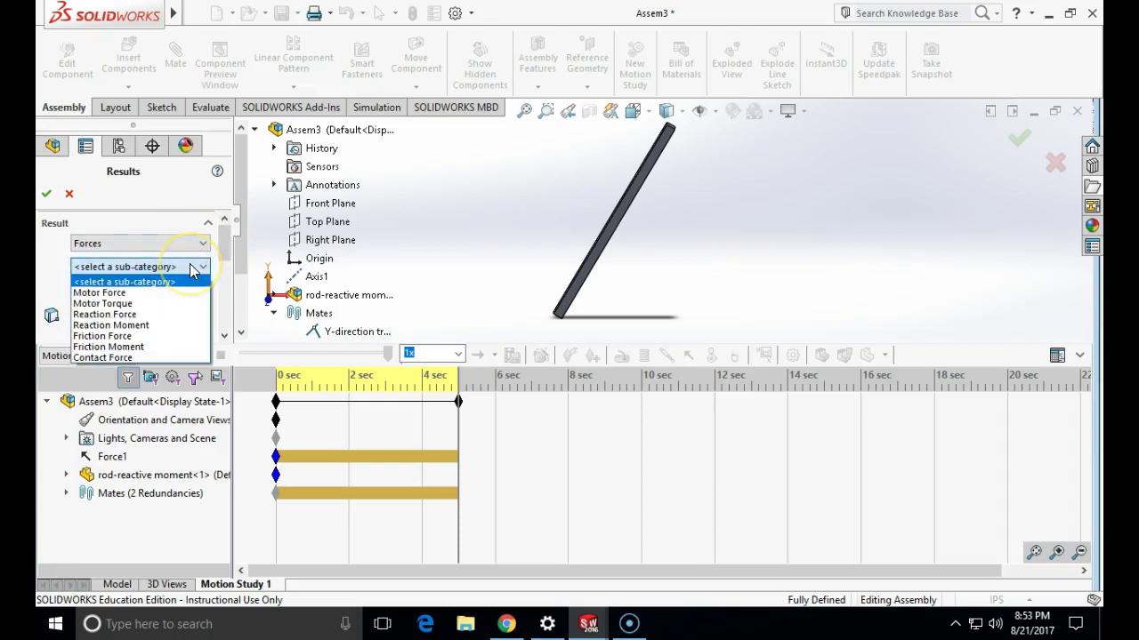
left_click(158, 327)
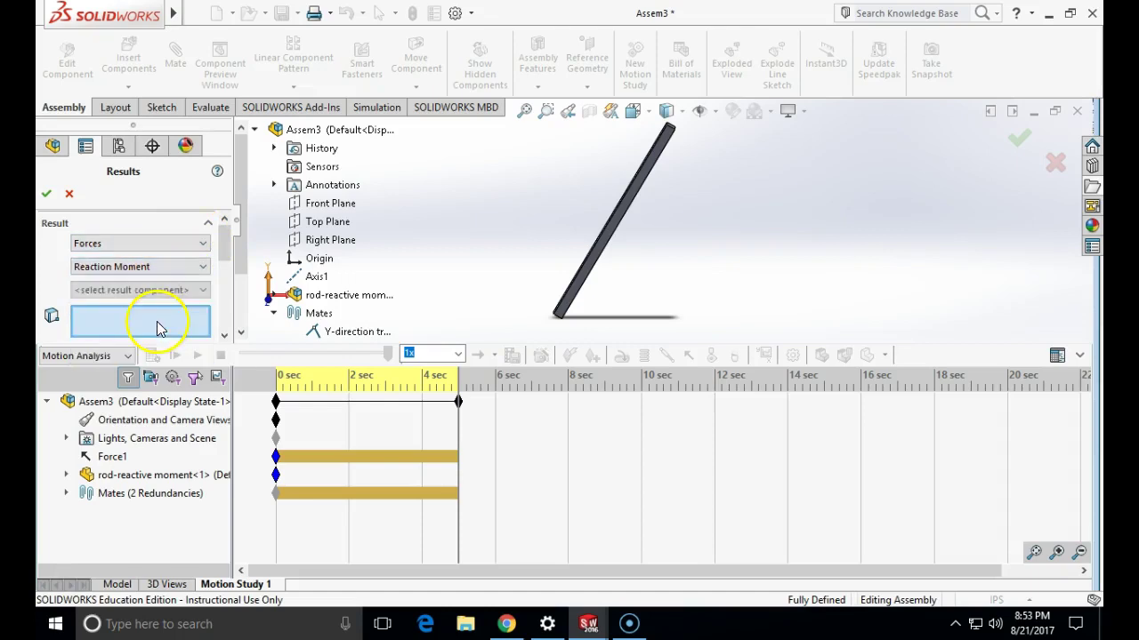
left_click(164, 291)
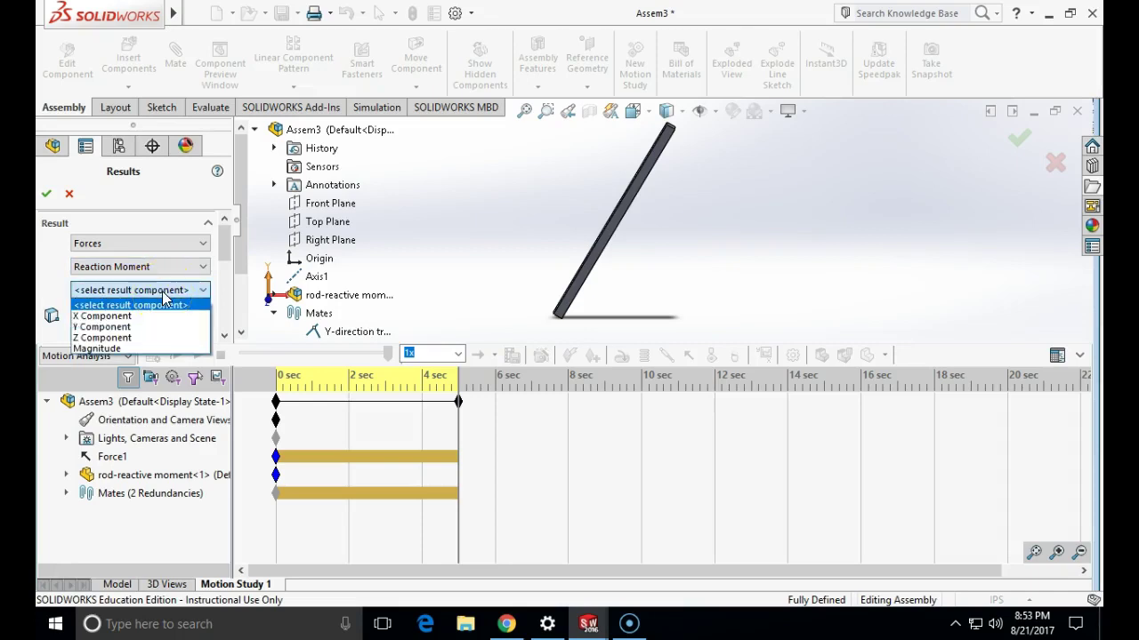
left_click(134, 348)
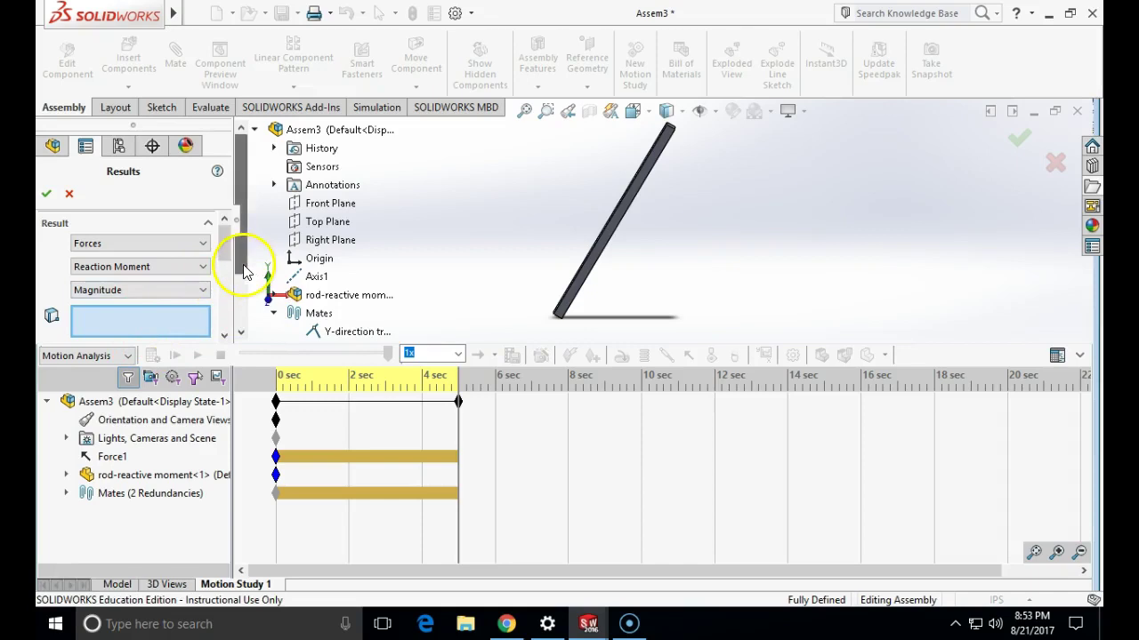
left_click_drag(246, 272, 241, 336)
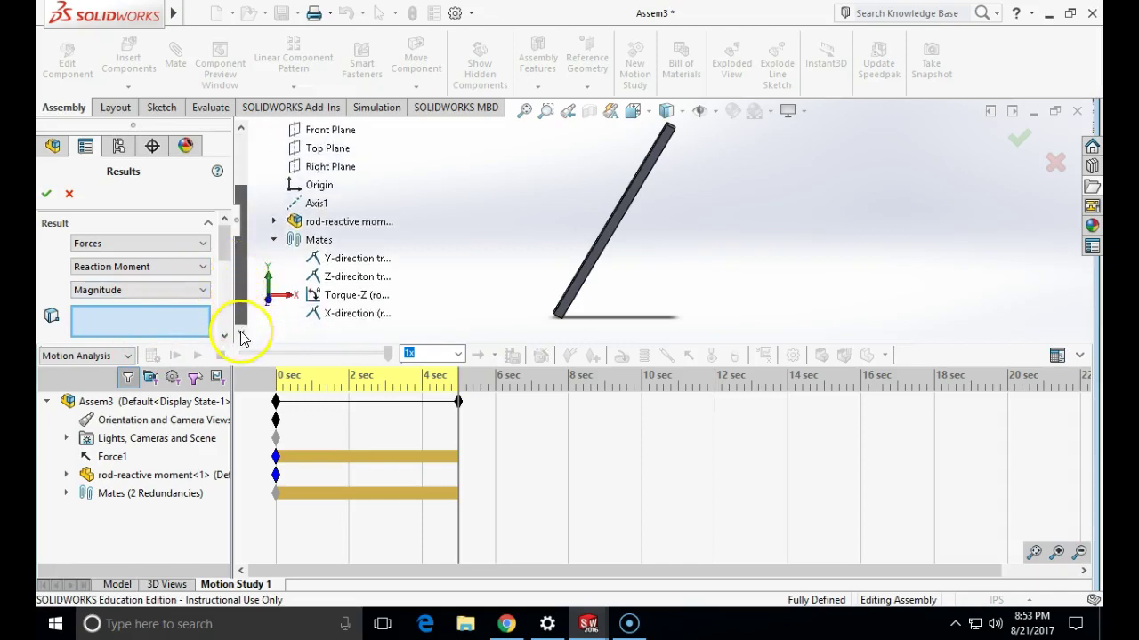
left_click(319, 304)
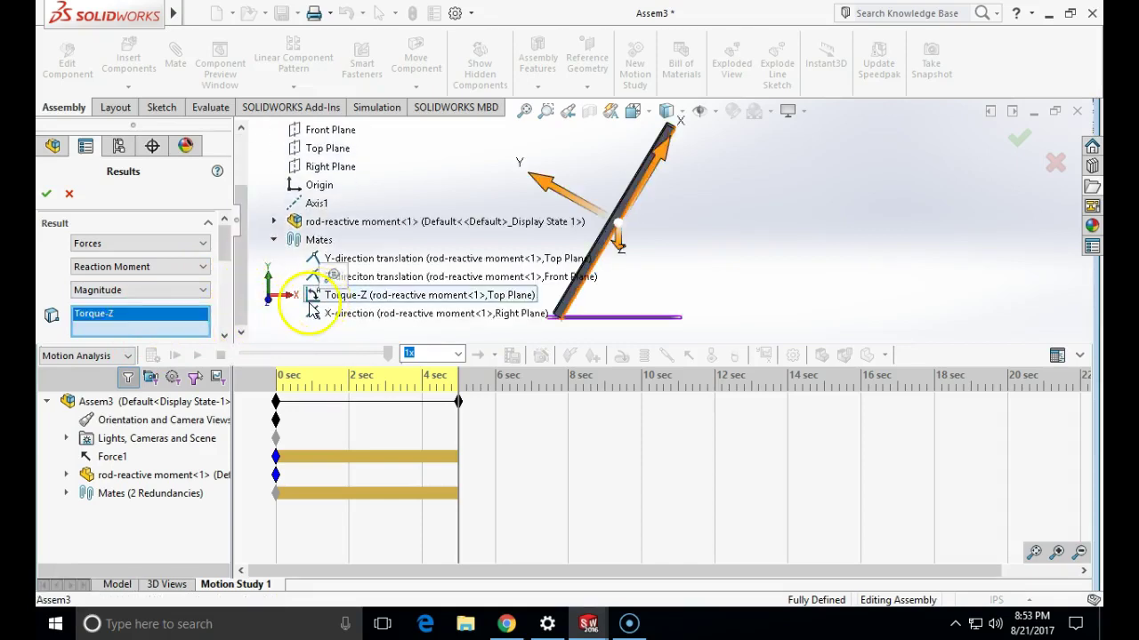
left_click(46, 193)
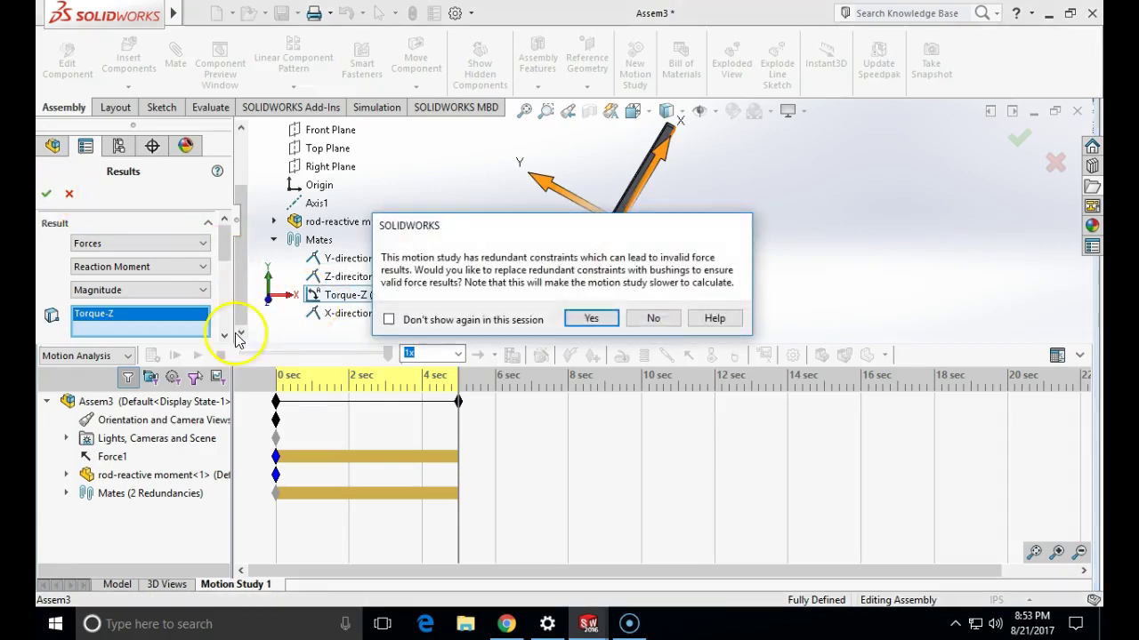
left_click(654, 319)
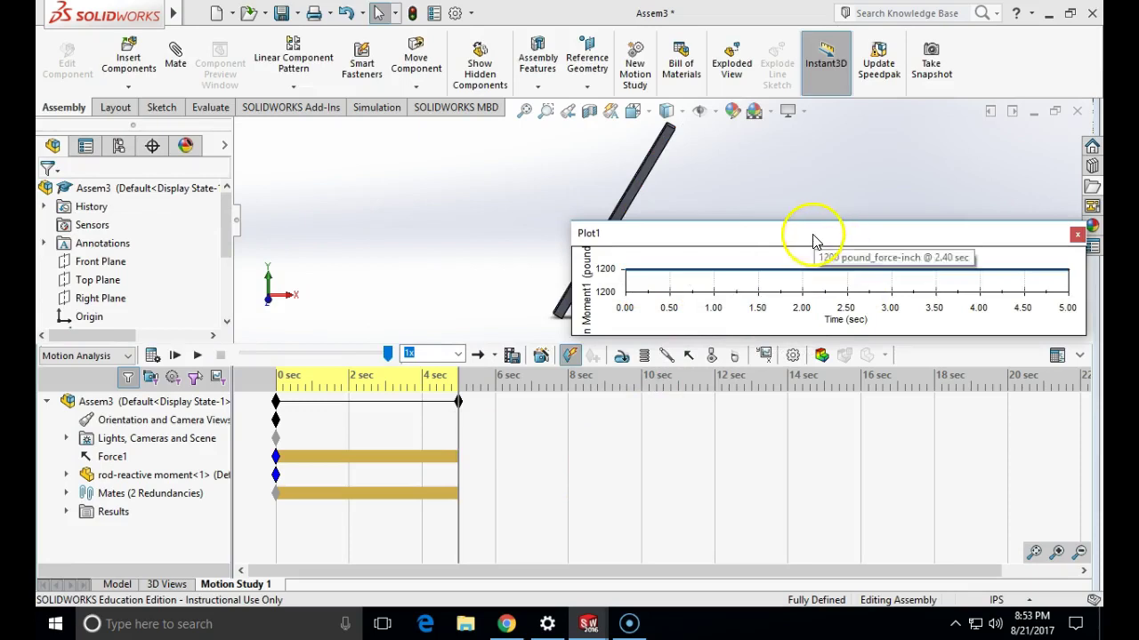
Make the Plot1 window taller and move it to the upper right.
left_click_drag(813, 235, 685, 214)
left_click_drag(711, 315, 719, 452)
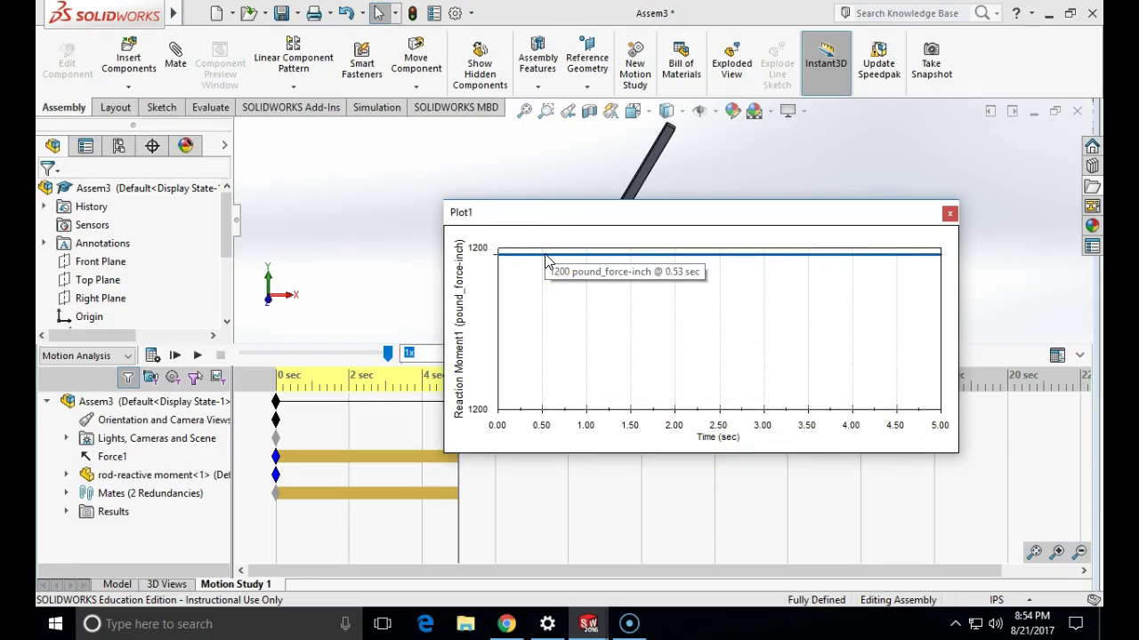
left_click_drag(617, 212, 1015, 87)
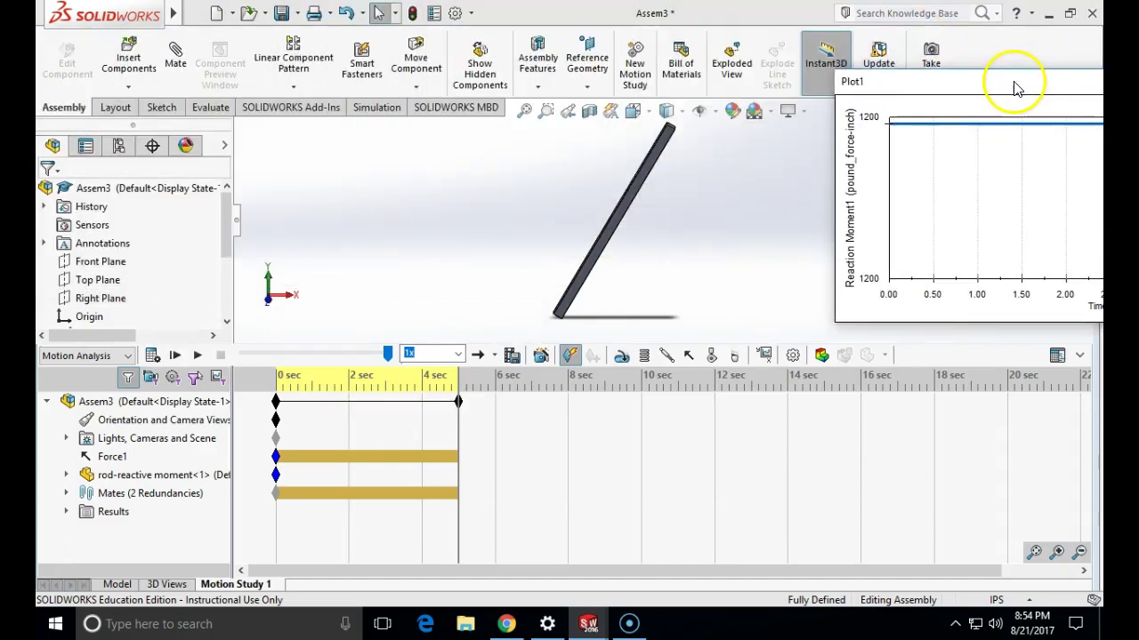
mouse_move(937, 131)
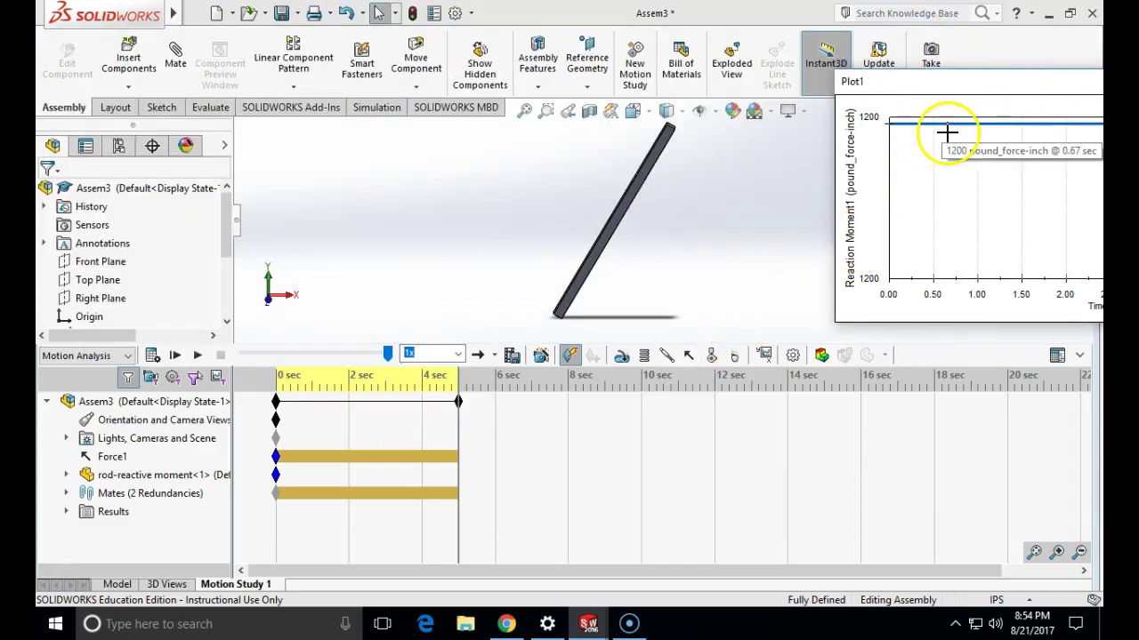
left_click_drag(946, 86, 899, 89)
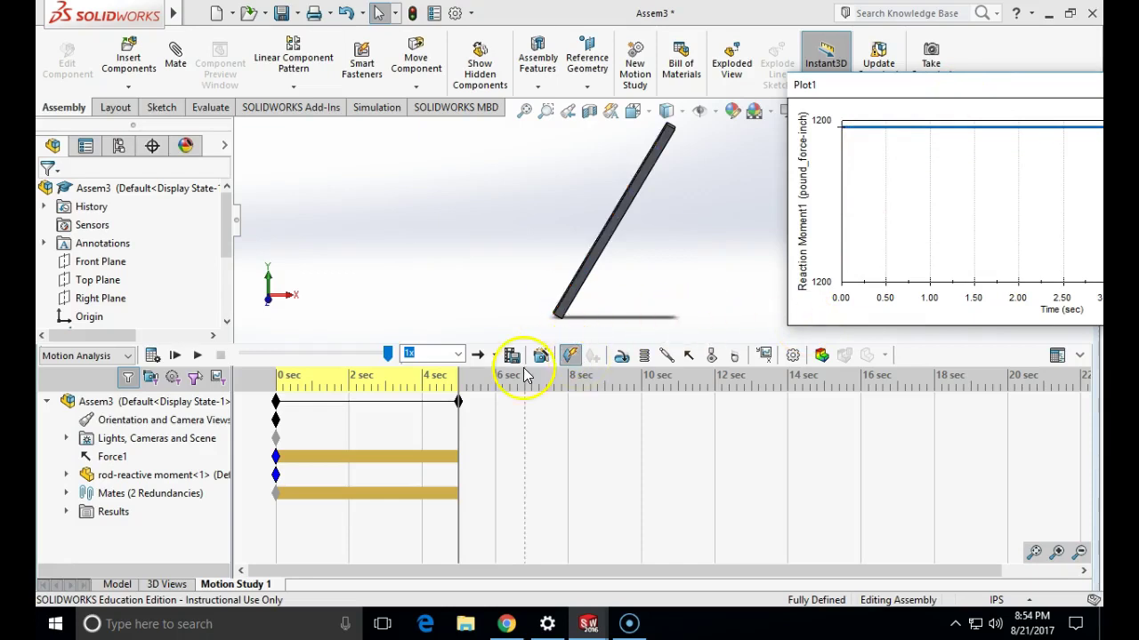
Add a Forces > Reaction Force > X Component plot at the X-direction mate.
left_click(763, 355)
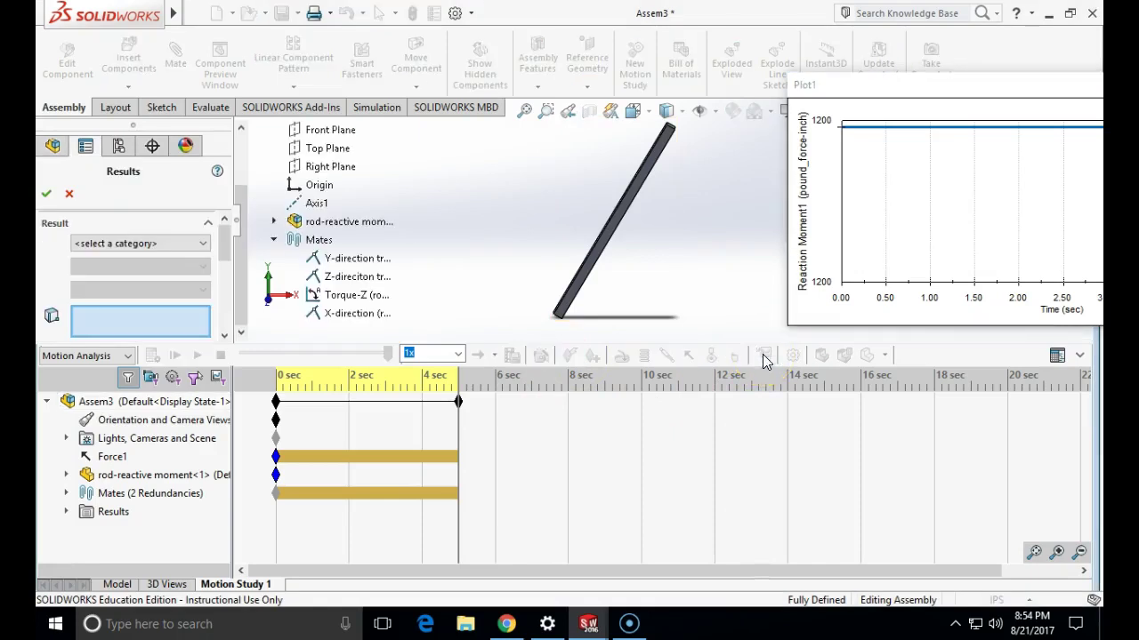
left_click(203, 244)
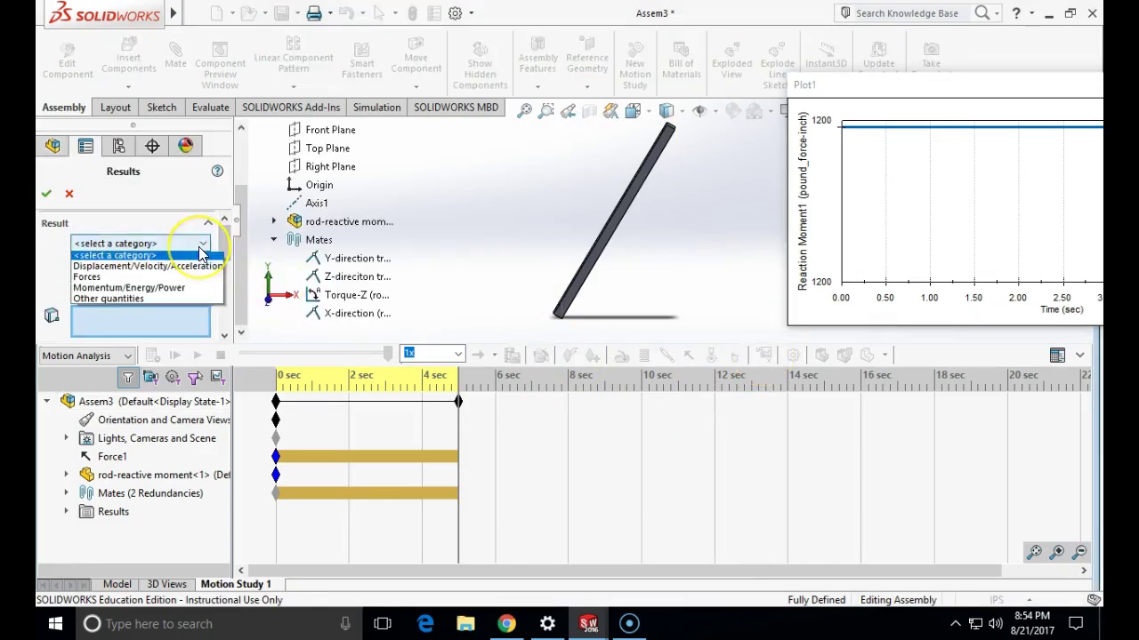
left_click(198, 280)
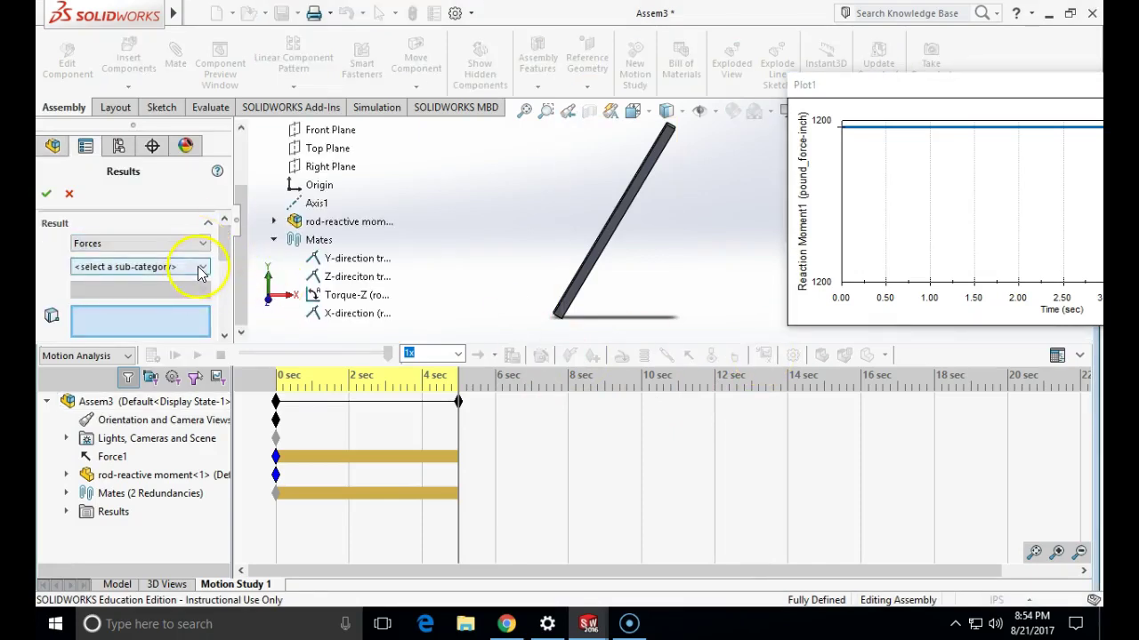
left_click(201, 269)
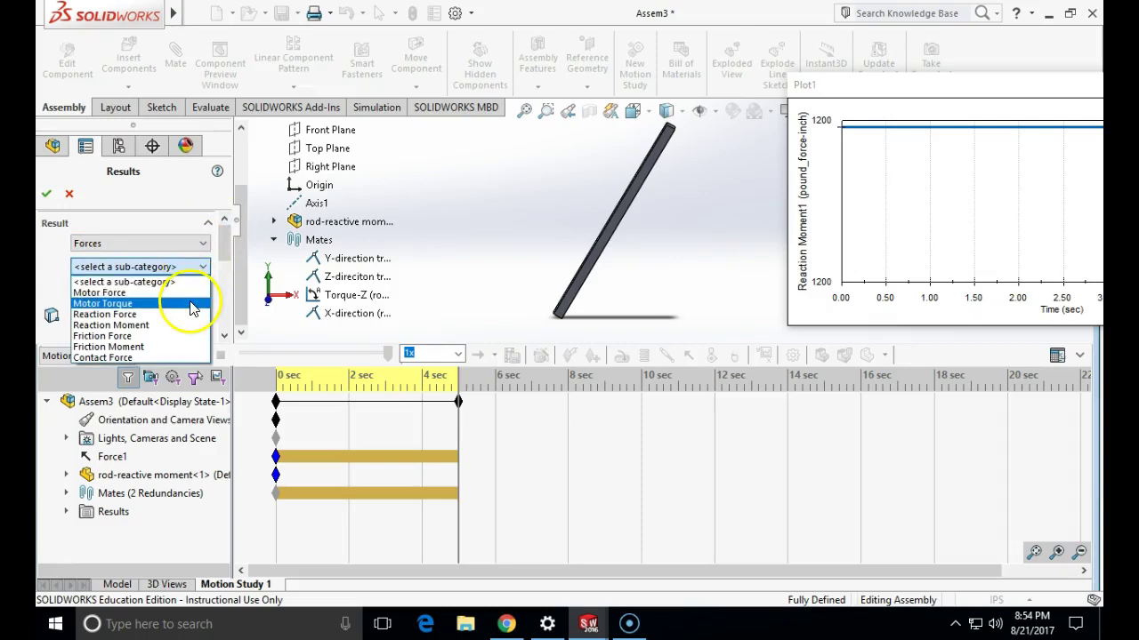
left_click(194, 314)
left_click(199, 291)
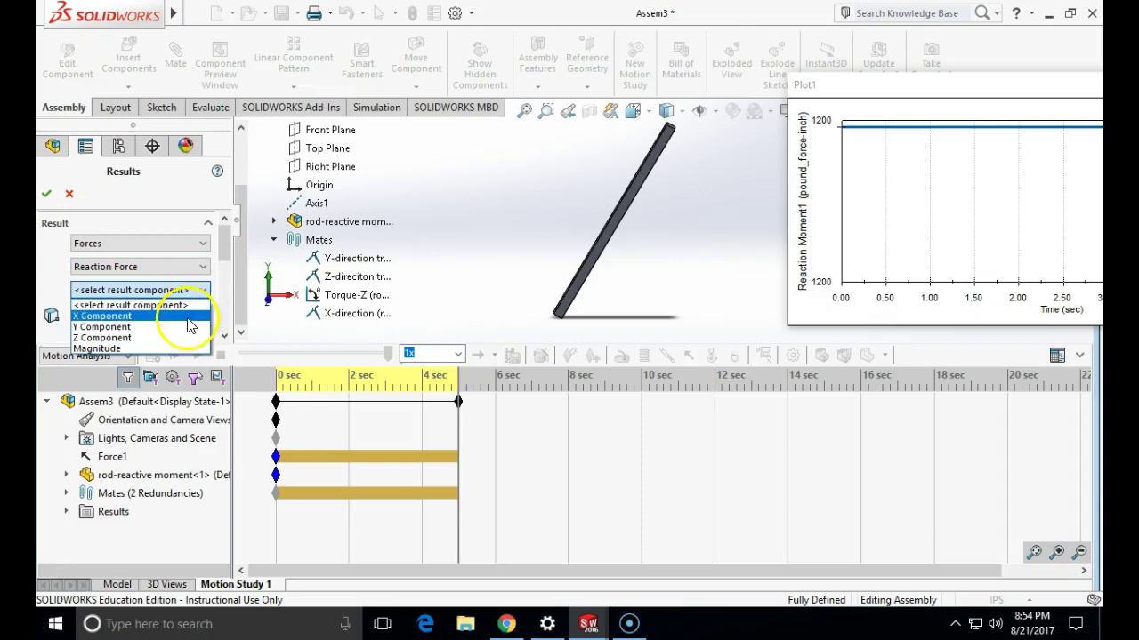
left_click(189, 325)
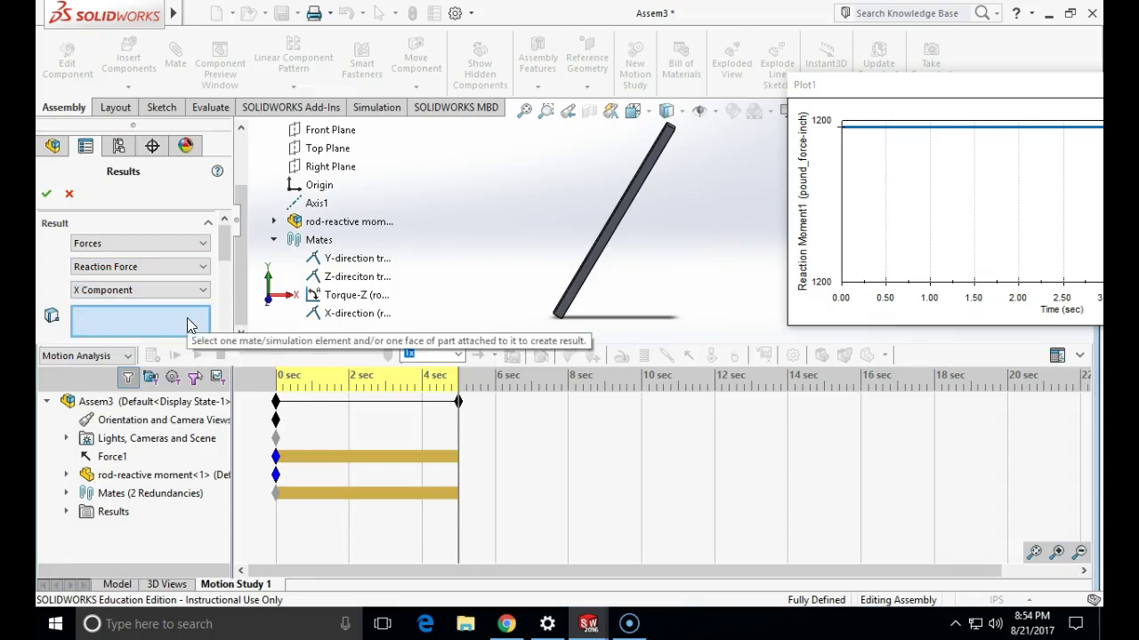
left_click(314, 317)
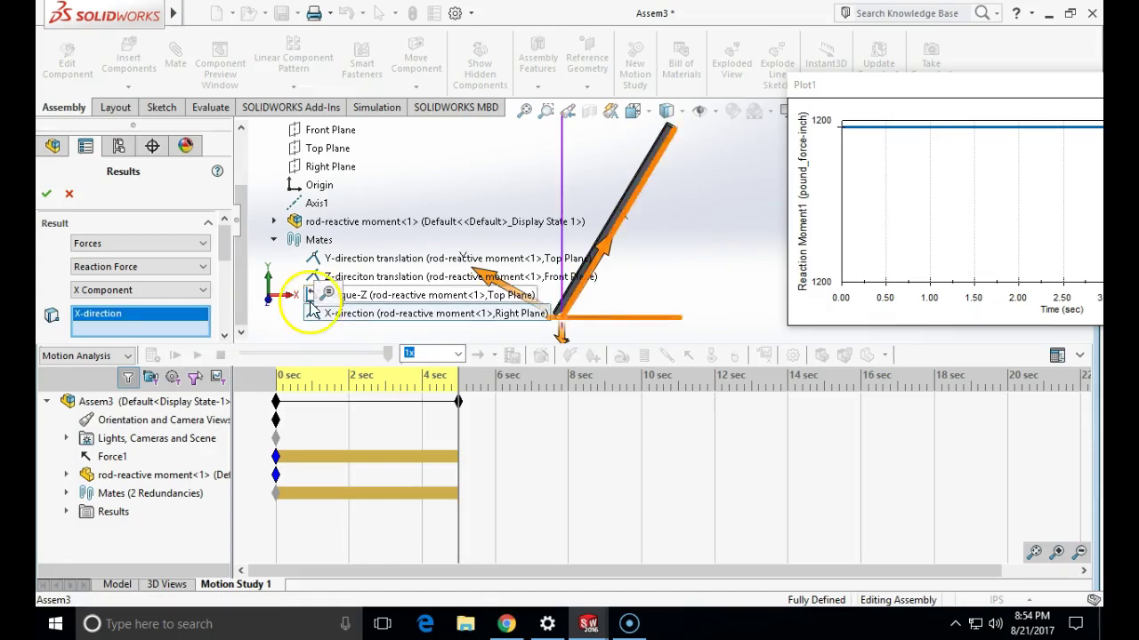
left_click(47, 195)
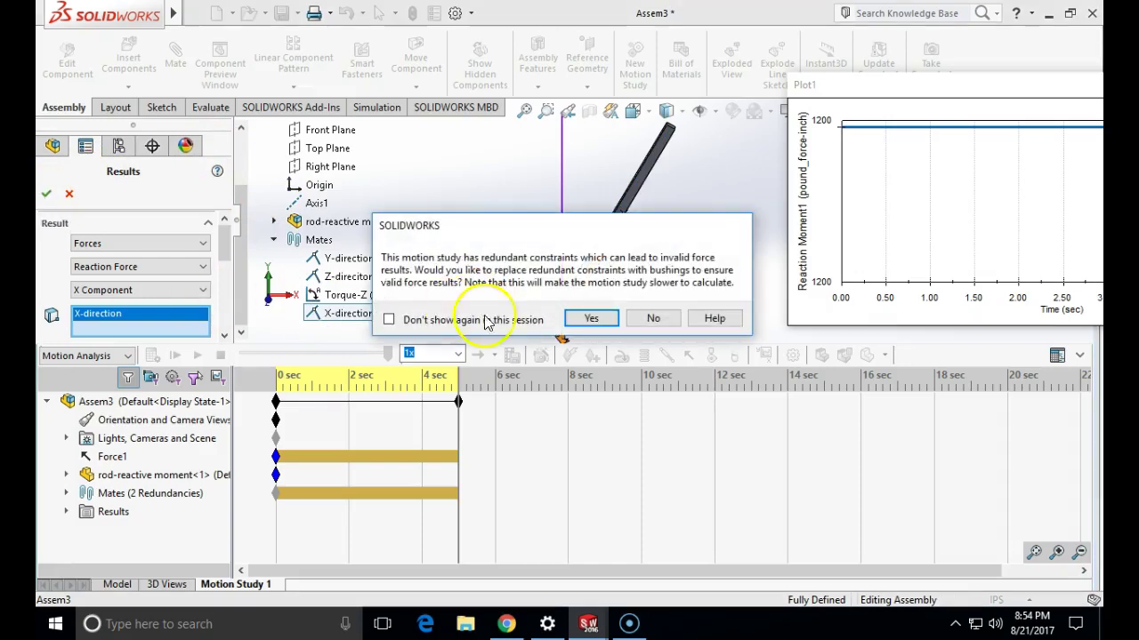
Decline the bushings prompt, move Plot2 over the model, and start another results plot.
left_click(668, 322)
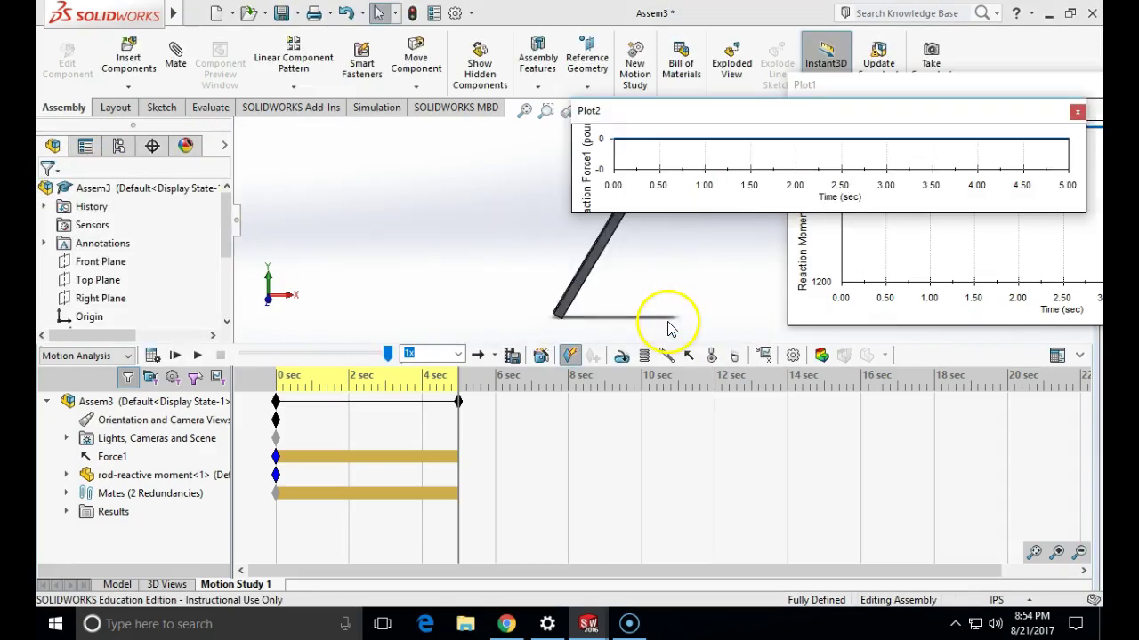
left_click_drag(690, 121, 337, 249)
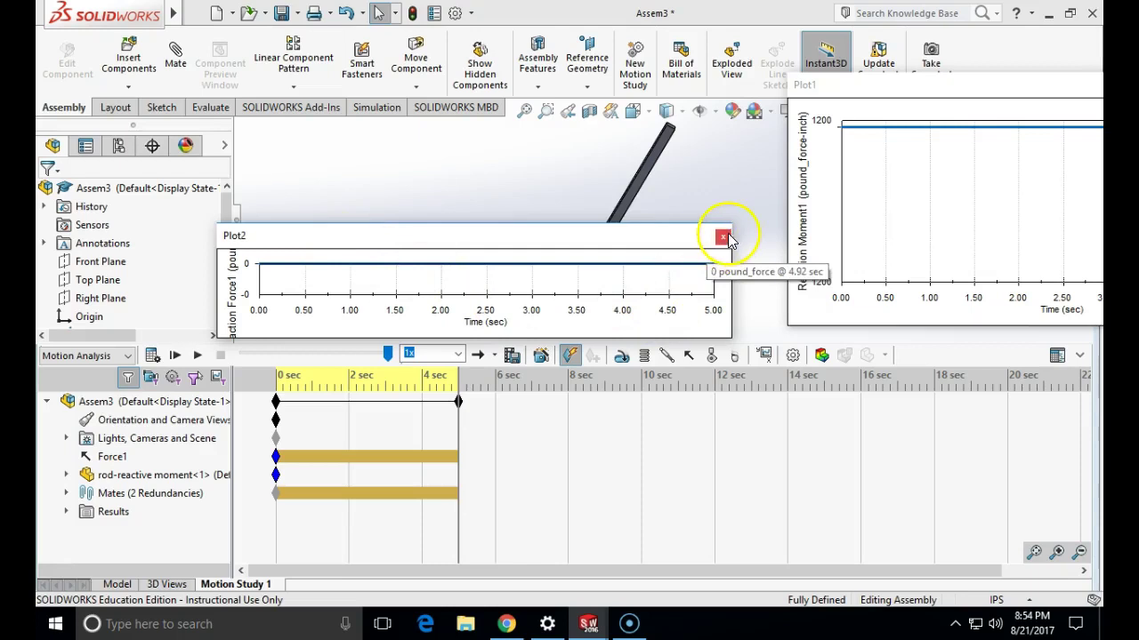
left_click(763, 355)
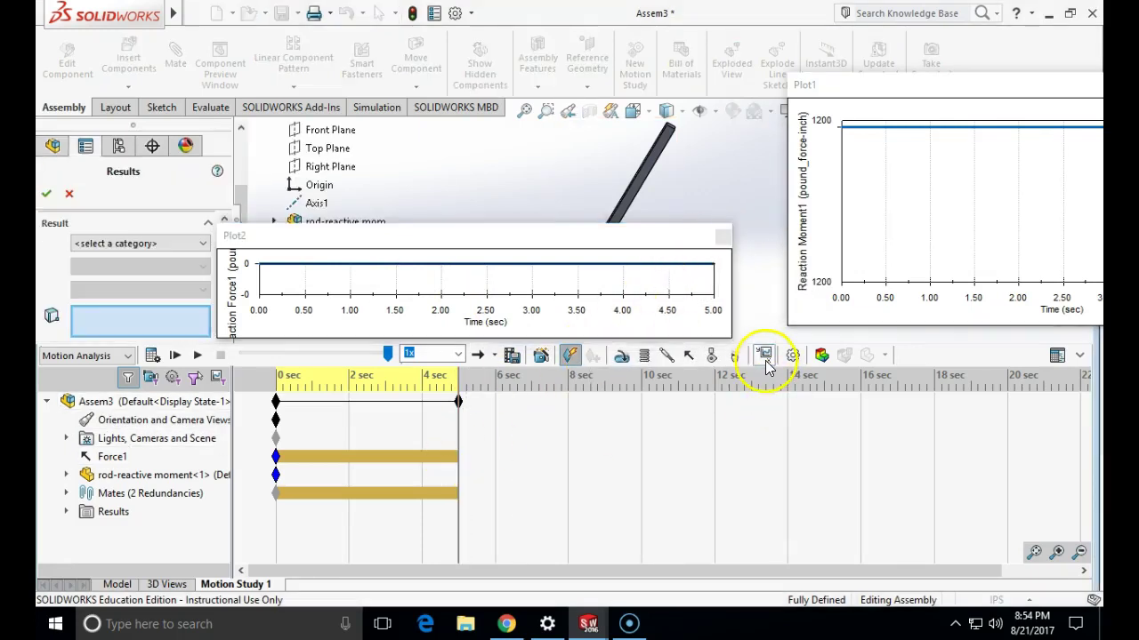
Plot Forces > Reaction Force > Y Component at the Y-direction translation mate, declining bushings.
left_click(203, 243)
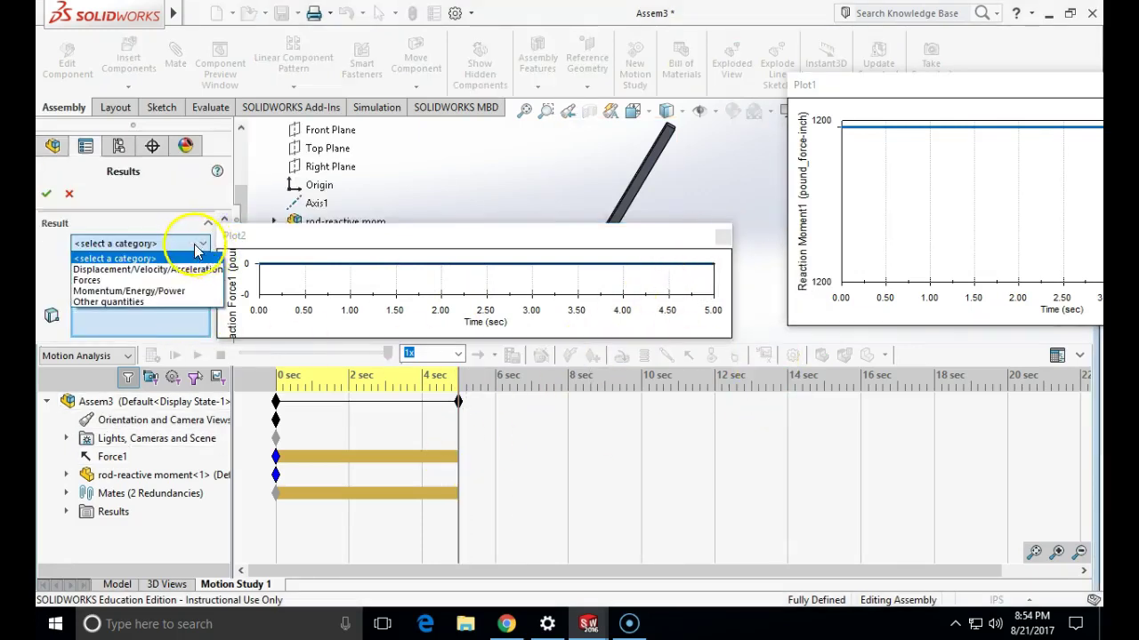
left_click(176, 285)
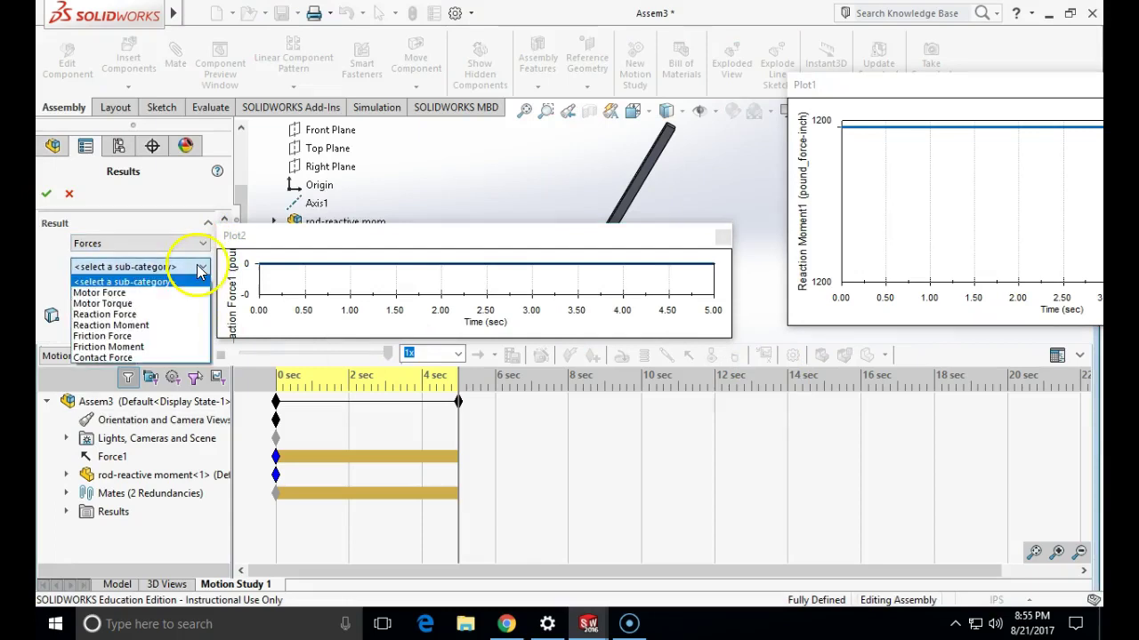
left_click(181, 314)
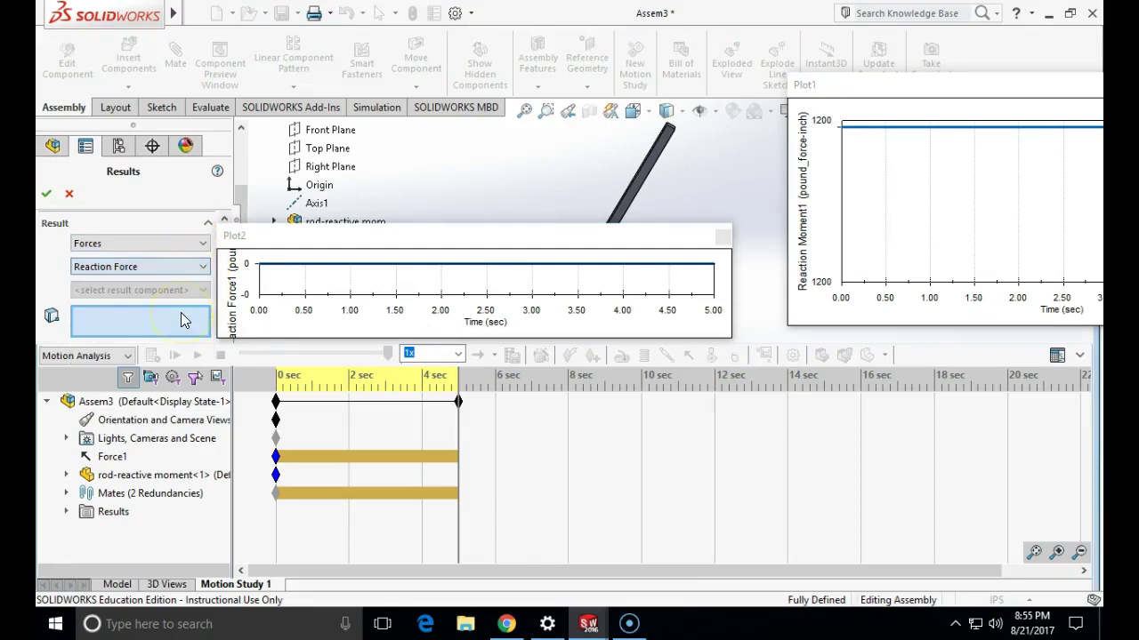
left_click(198, 296)
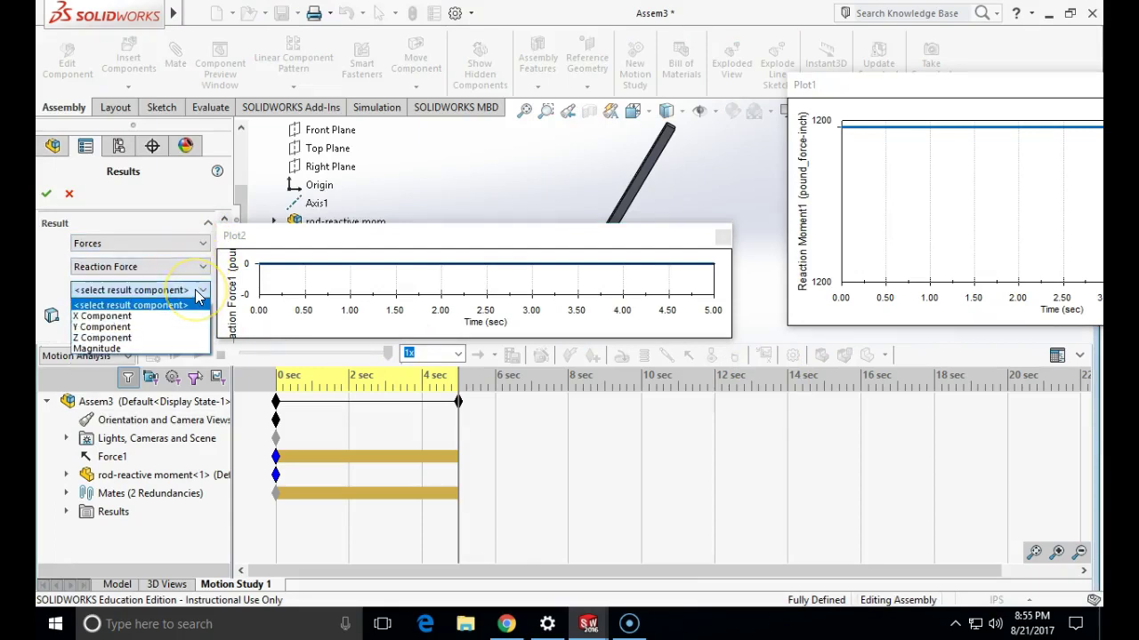
left_click(186, 327)
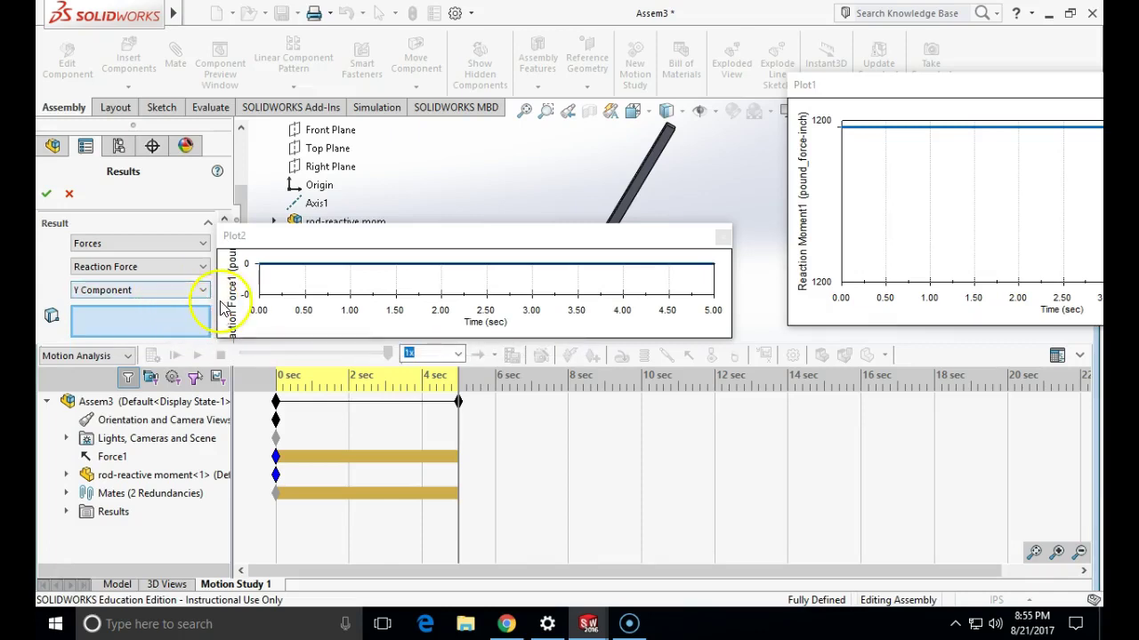
left_click(204, 290)
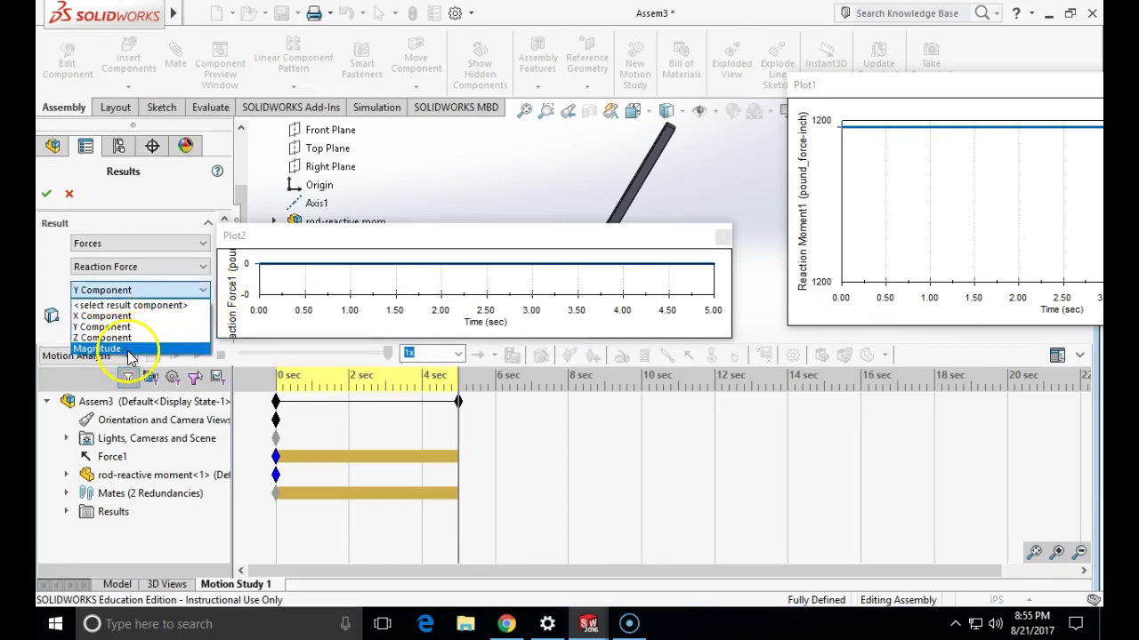
left_click(102, 326)
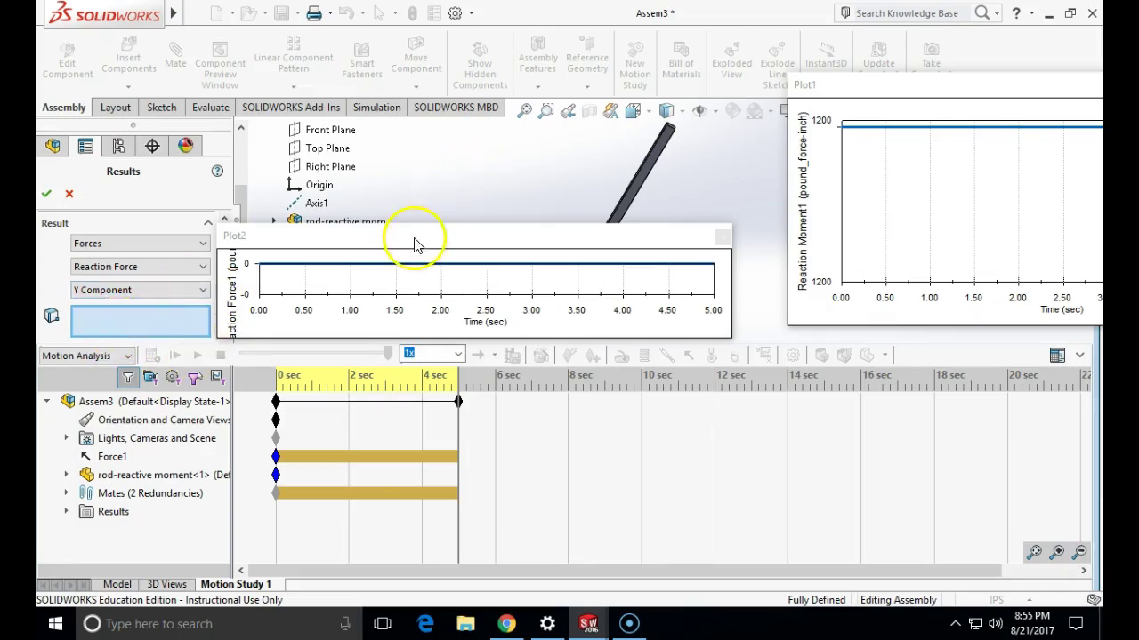
left_click_drag(414, 244, 869, 147)
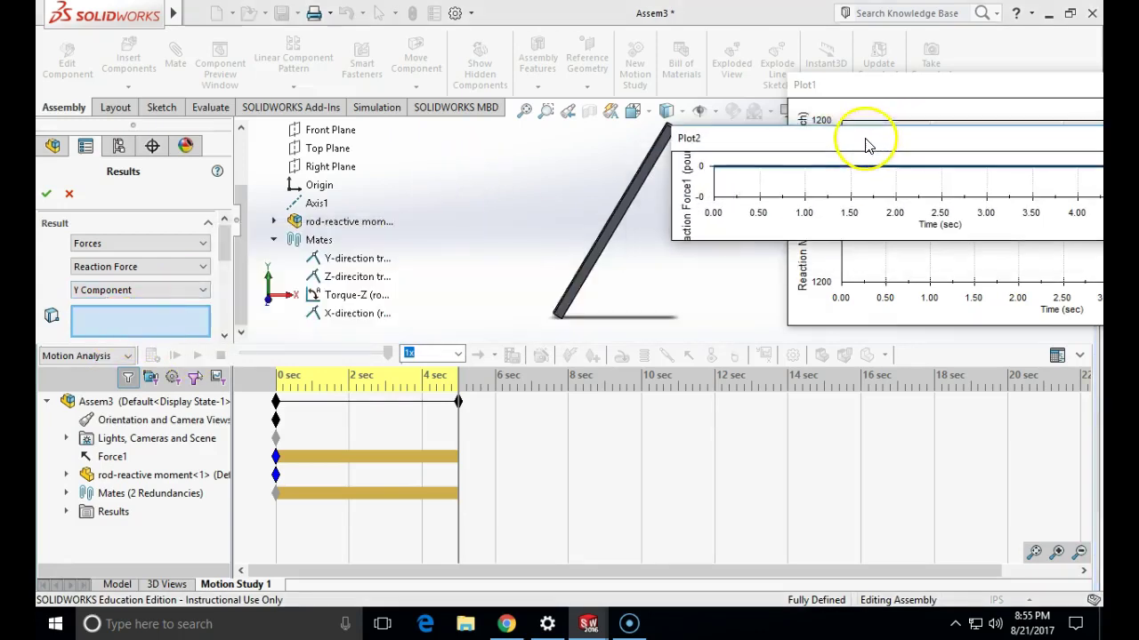
left_click(344, 260)
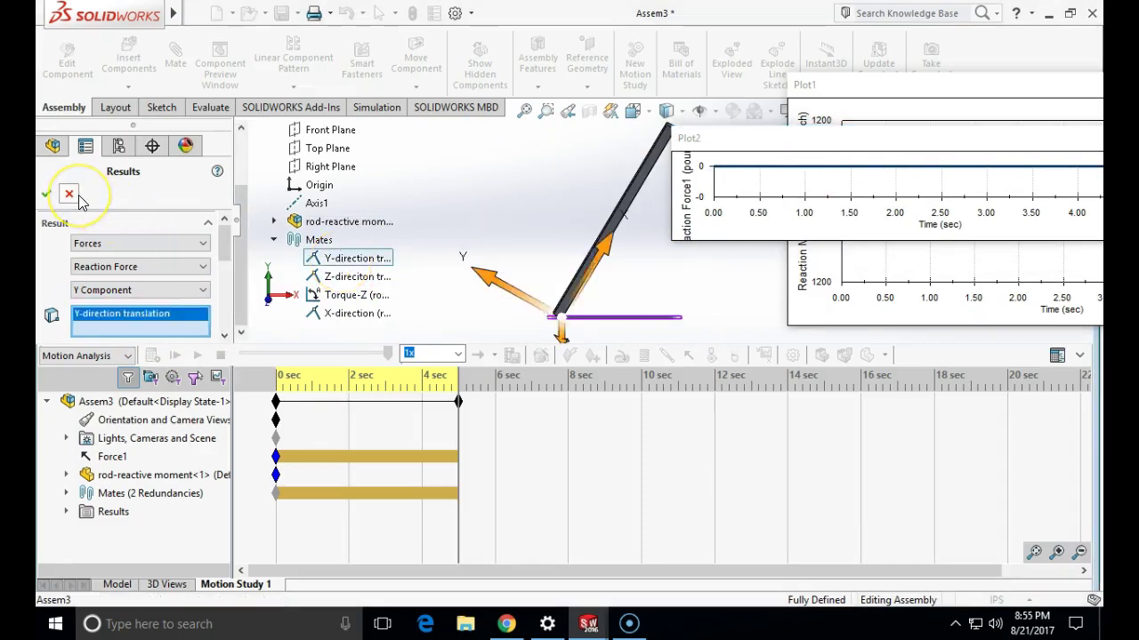
left_click(46, 193)
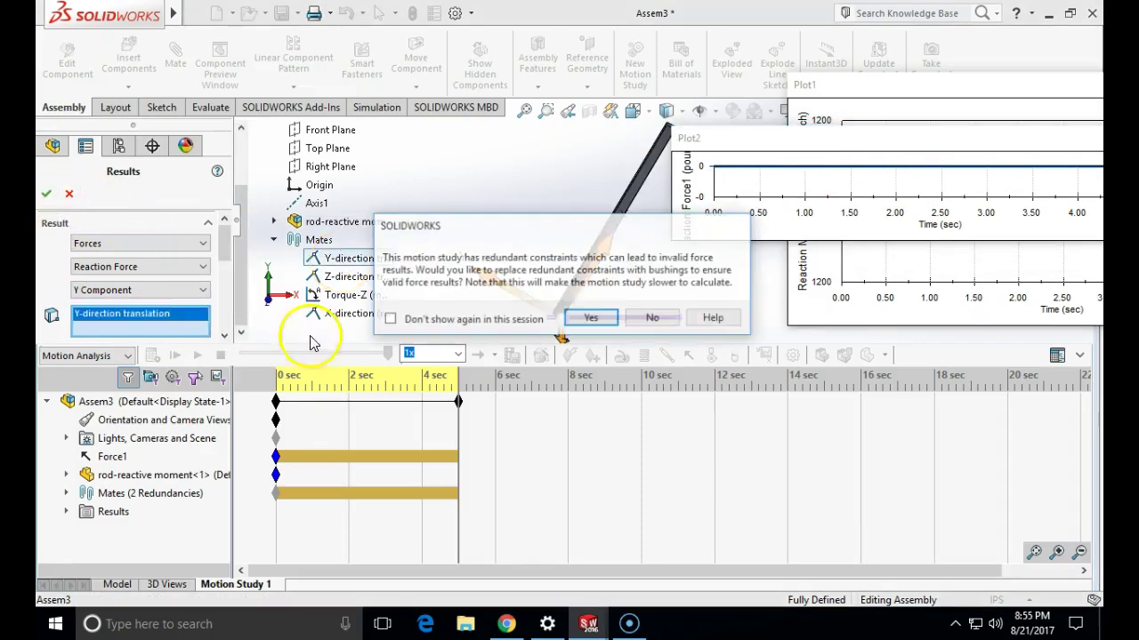
left_click(653, 319)
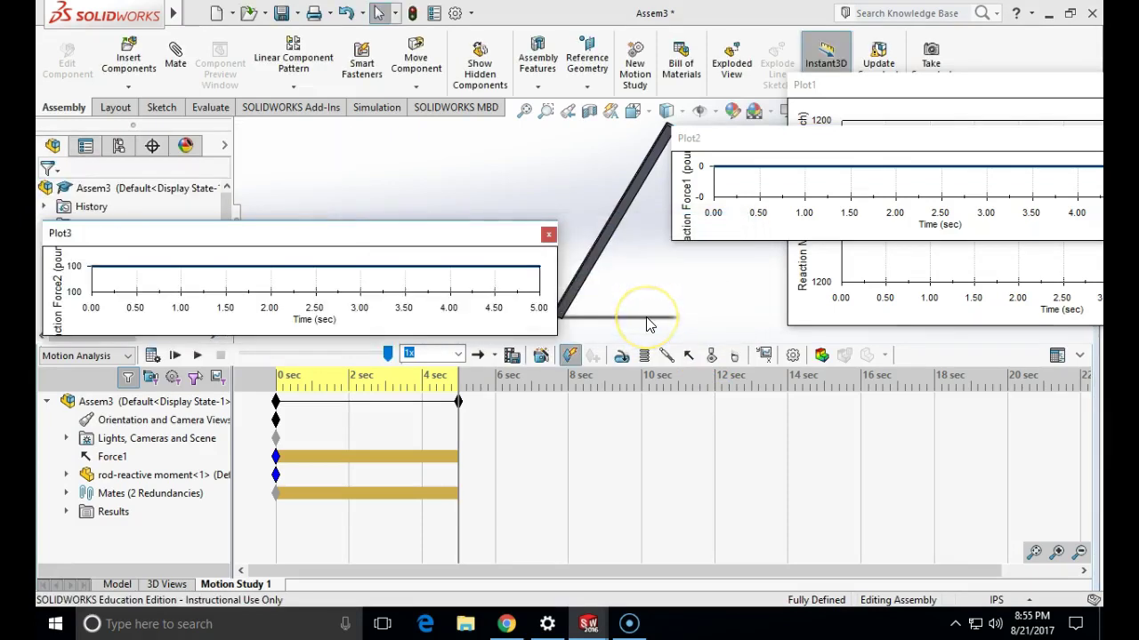
Make the Plot3 graph taller and move it to the right.
left_click_drag(521, 336, 551, 478)
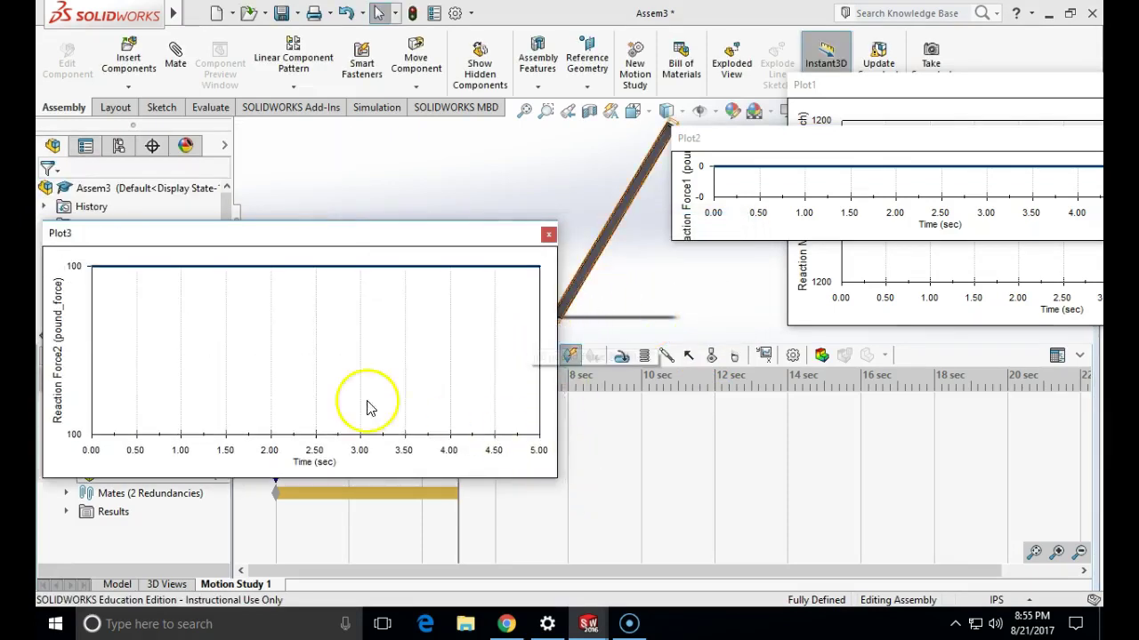
mouse_move(210, 307)
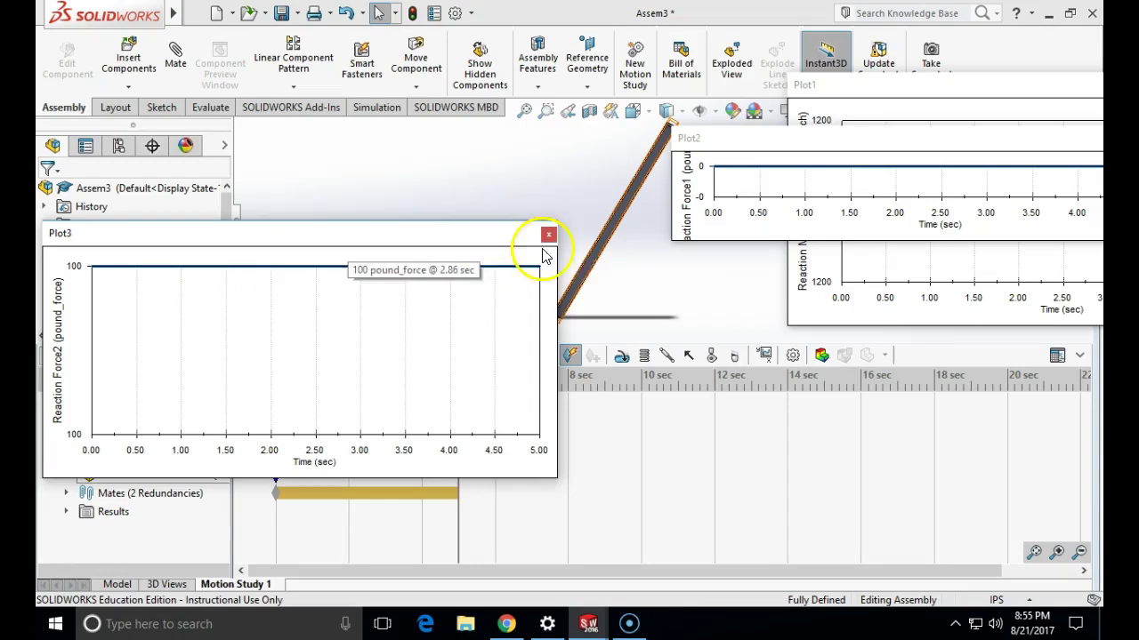
left_click_drag(510, 239, 989, 223)
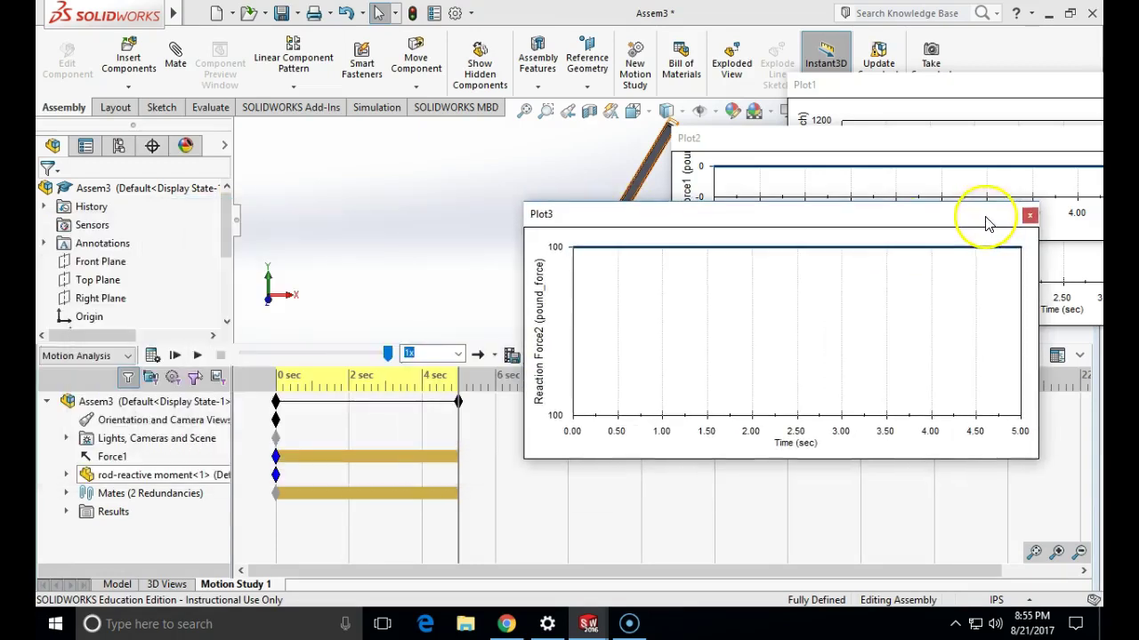